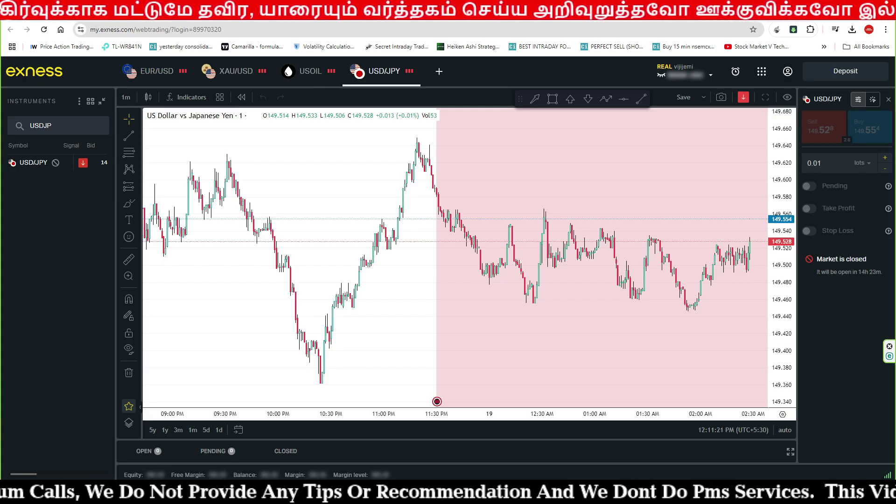
# - In a new browser tab, go to Google Drive and create a blank Google Sheets spreadsheet
pyautogui.hotkey('alt', 'Home')
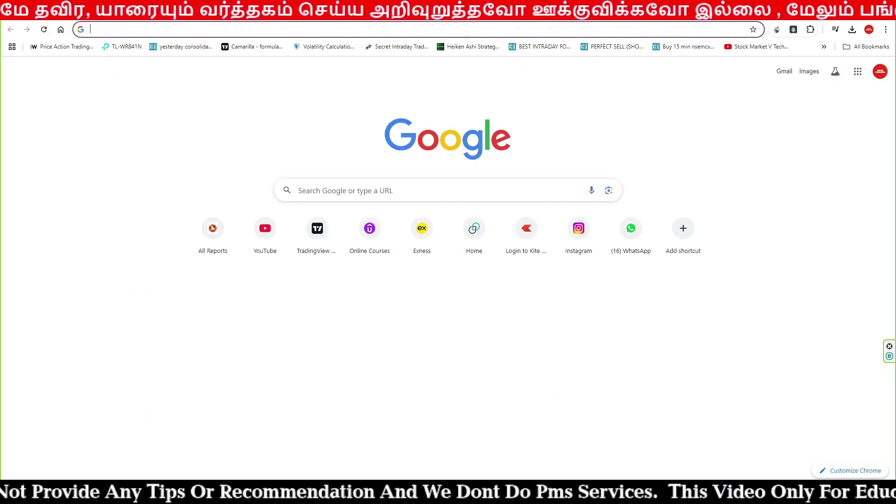
pyautogui.click(858, 72)
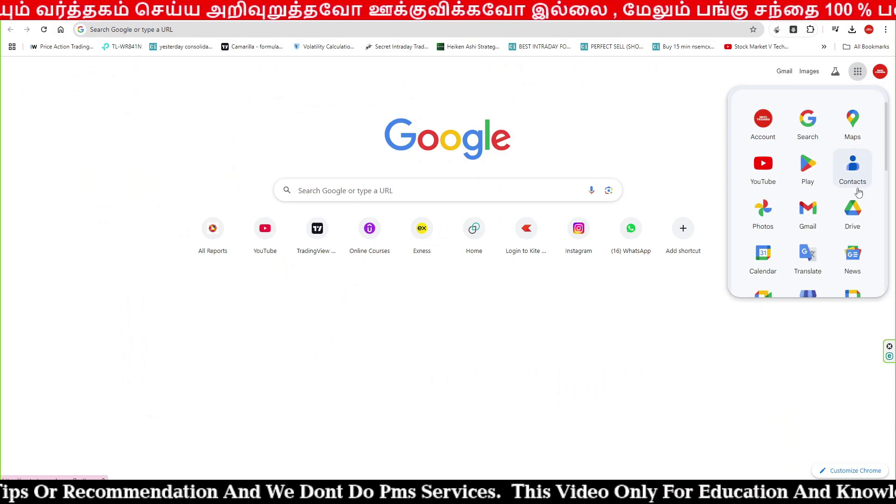
pyautogui.click(848, 213)
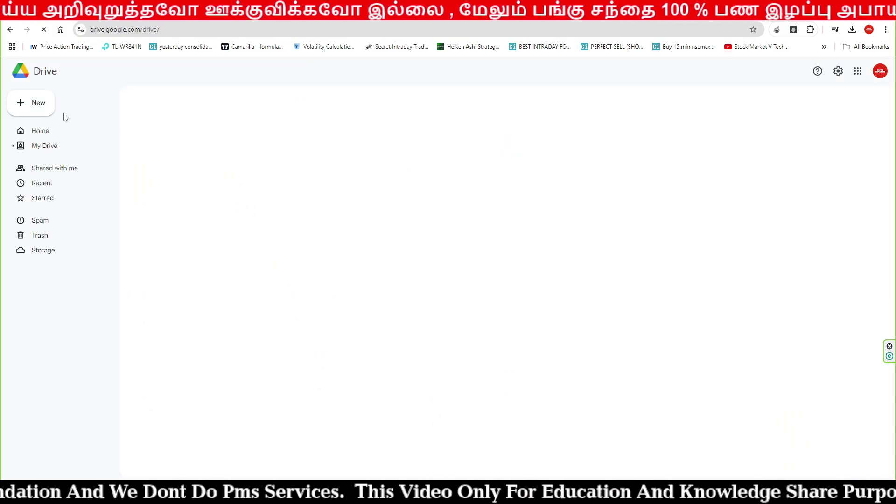
pyautogui.click(32, 103)
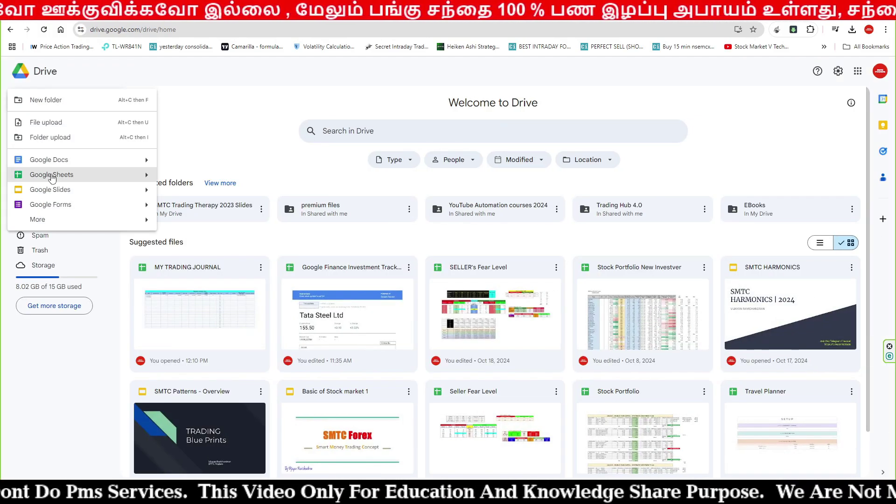
pyautogui.moveTo(51, 175)
pyautogui.click(213, 177)
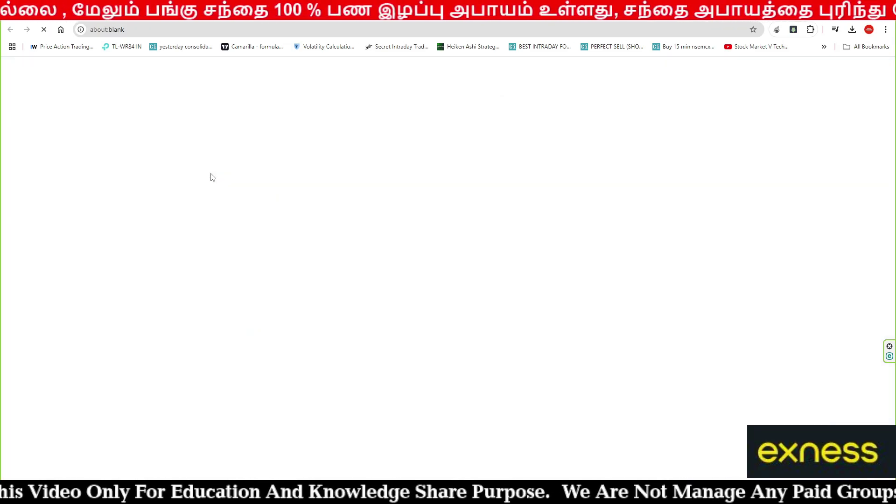
pyautogui.click(60, 68)
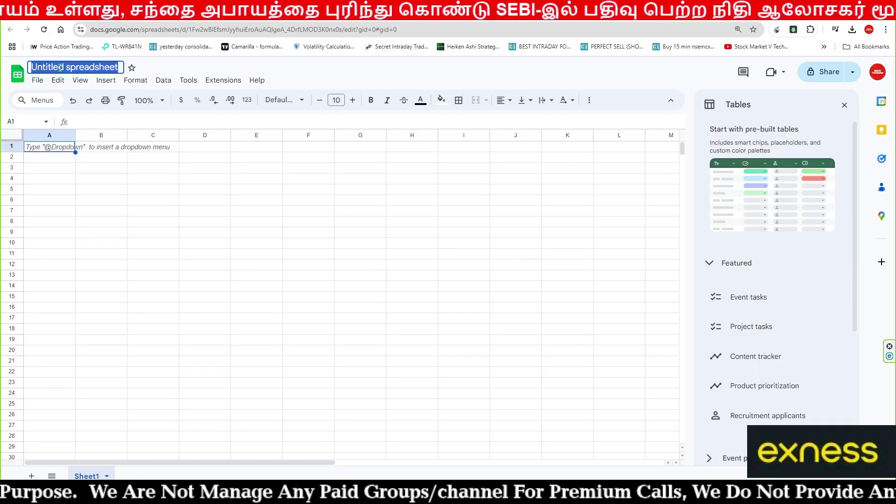
# - Rename the spreadsheet to 'MY TRADING JOURNAL 2024'
pyautogui.write('M')
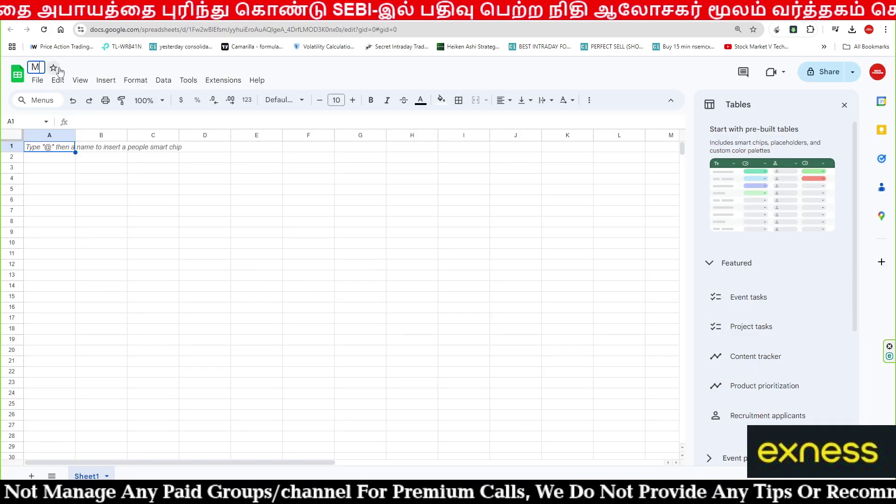
pyautogui.write('Y TRADING JOURNAL 2024')
pyautogui.press('Return')
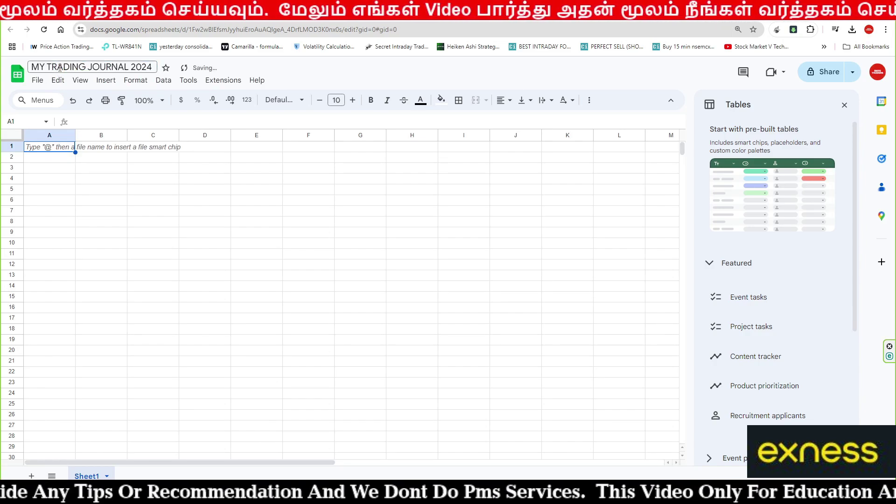
pyautogui.click(169, 207)
# - Select A1 for the title row and close the pre-built Tables side panel
pyautogui.click(45, 150)
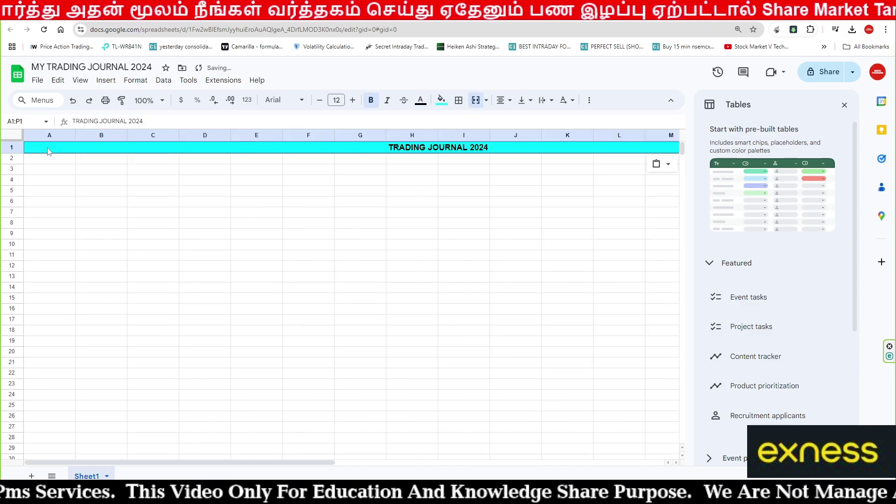
pyautogui.click(844, 105)
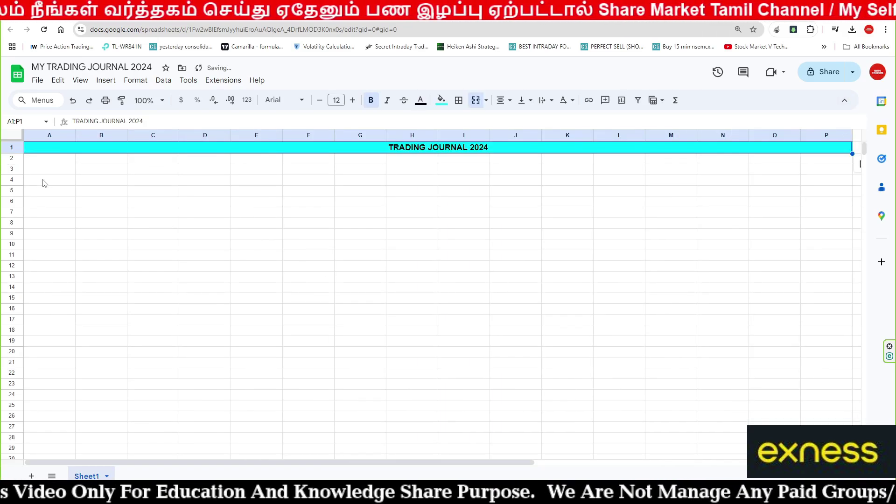
pyautogui.click(46, 160)
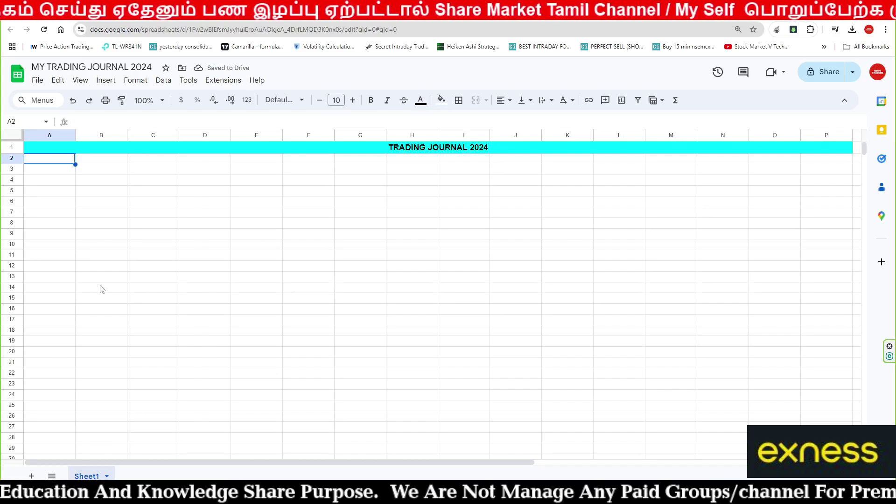
# - Enter headers #, Date, Pair, Lot Size, Direction, Entry Price, Stoploss, Take Profit, Exit Price in A2:I2
pyautogui.write('#')
pyautogui.press('Tab')
pyautogui.write('Date')
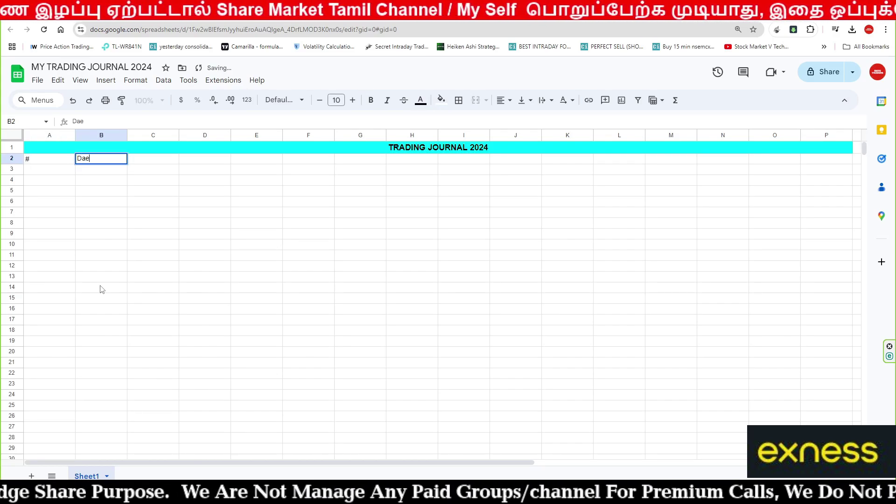
pyautogui.press('Tab')
pyautogui.write('Pair')
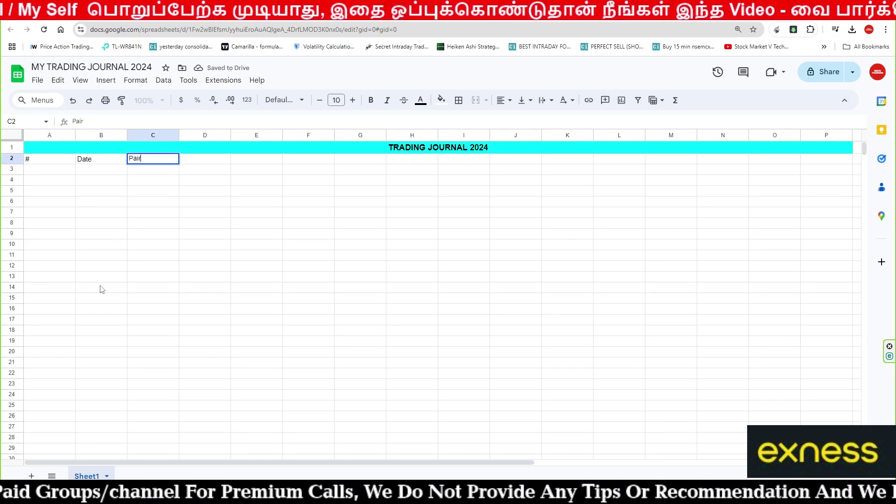
pyautogui.hotkey('shift', 'Tab')
pyautogui.press('Tab')
pyautogui.press('Tab')
pyautogui.write('Lo')
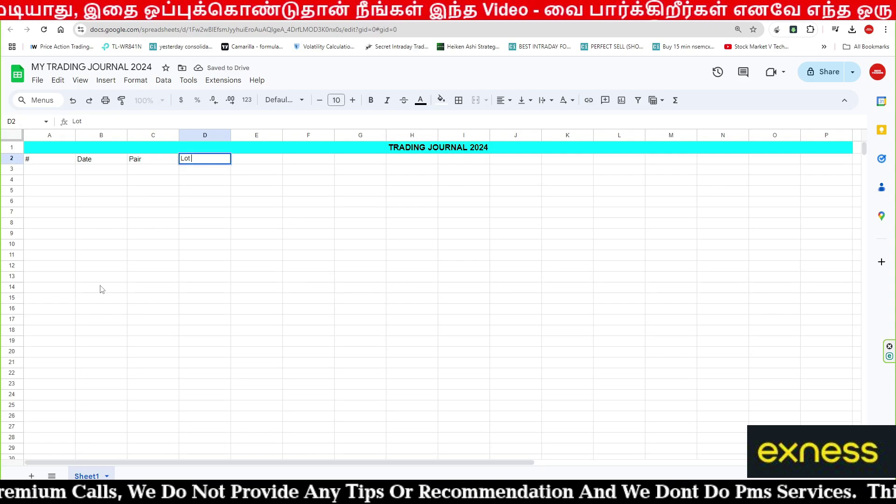
pyautogui.write('t Size')
pyautogui.press('Tab')
pyautogui.write('Direction')
pyautogui.press('Tab')
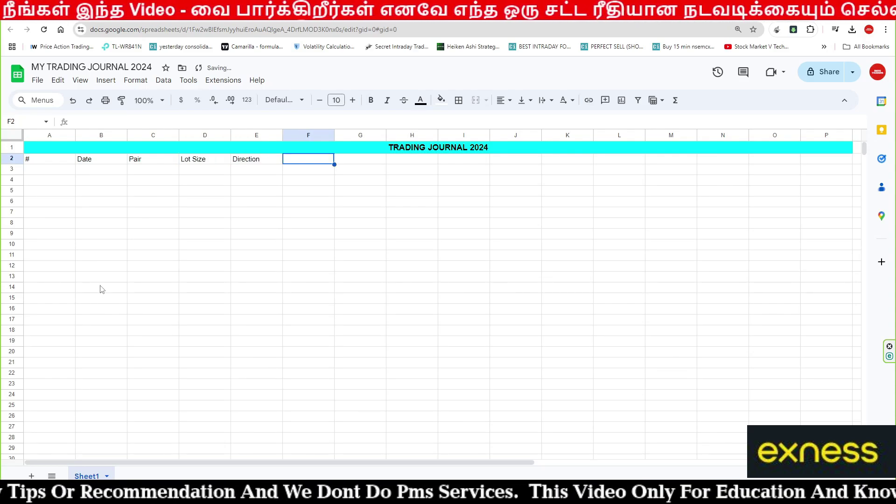
pyautogui.write('Entry Price')
pyautogui.press('Tab')
pyautogui.write('Stoploss')
pyautogui.press('Tab')
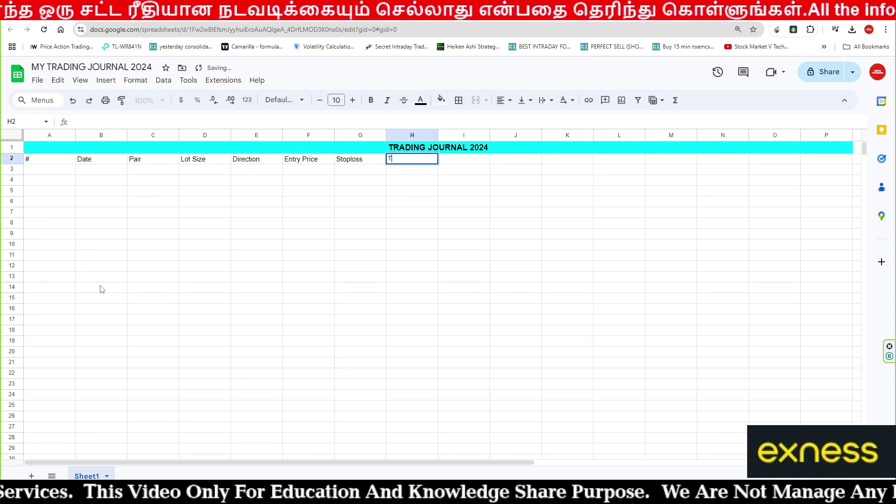
pyautogui.write('Take Profit')
pyautogui.press('Tab')
pyautogui.write('Exit P')
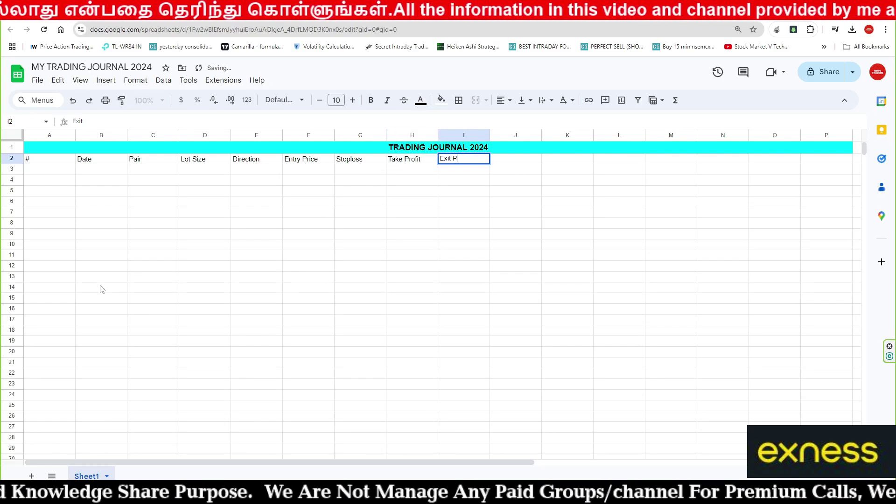
pyautogui.write('rice')
pyautogui.press('Return')
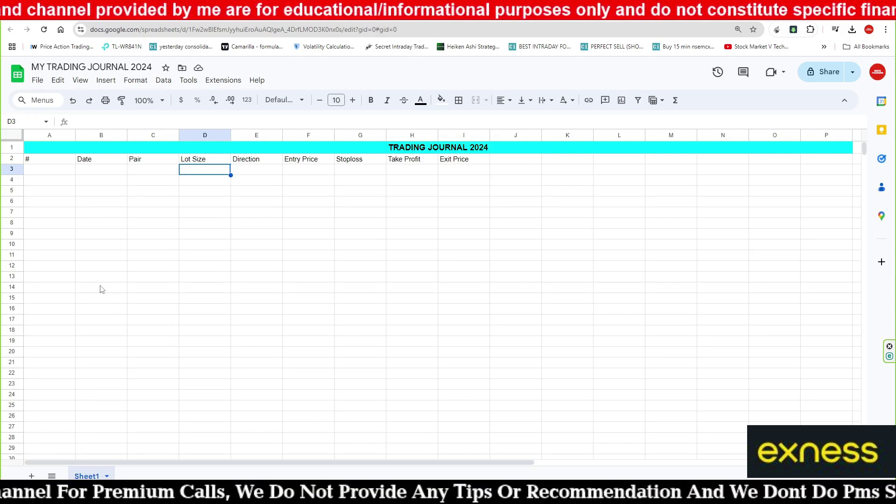
# - Add headers Points Captured, Win / Loss, Profit $, Loss $, Why You Took This Trade, and start Comment
pyautogui.press('Up')
pyautogui.press('Right')
pyautogui.press('Right')
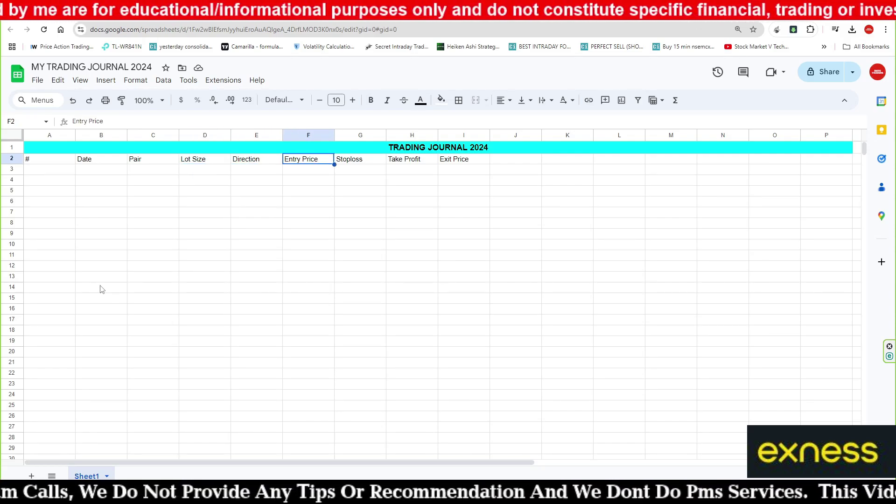
pyautogui.press('Right')
pyautogui.press('Right')
pyautogui.press('Right')
pyautogui.press('Right')
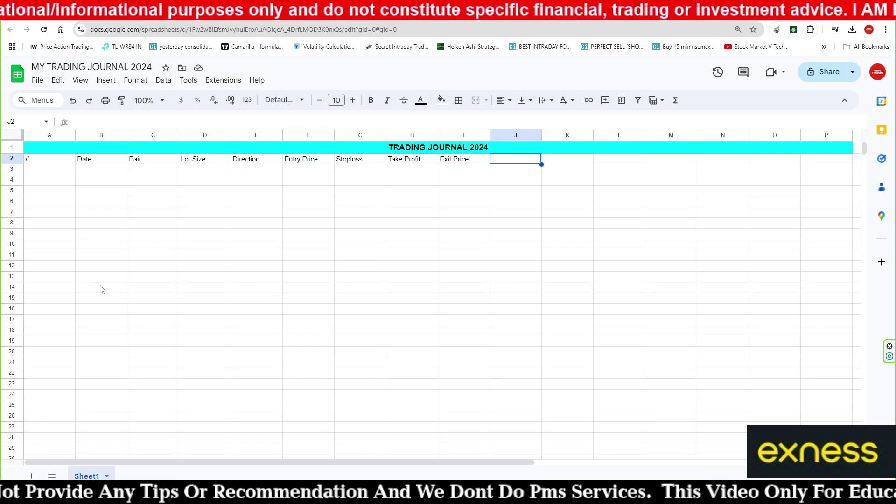
pyautogui.write('Points Captured')
pyautogui.press('Right')
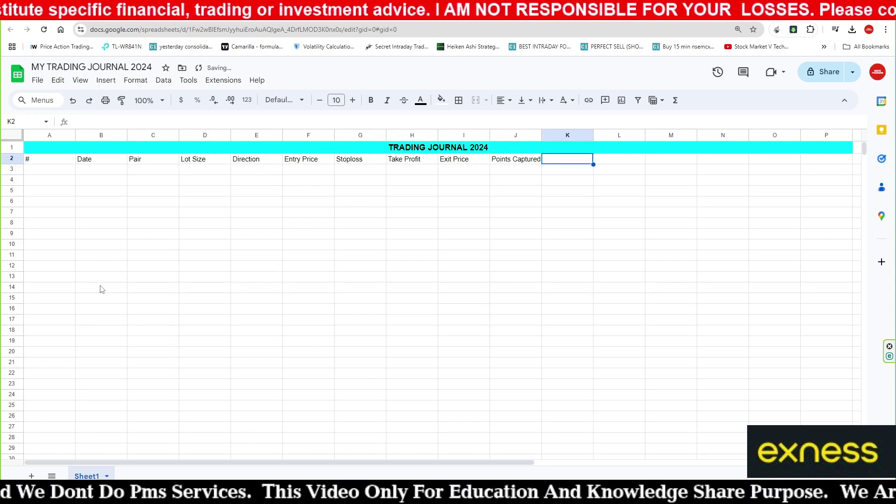
pyautogui.write('Win / L')
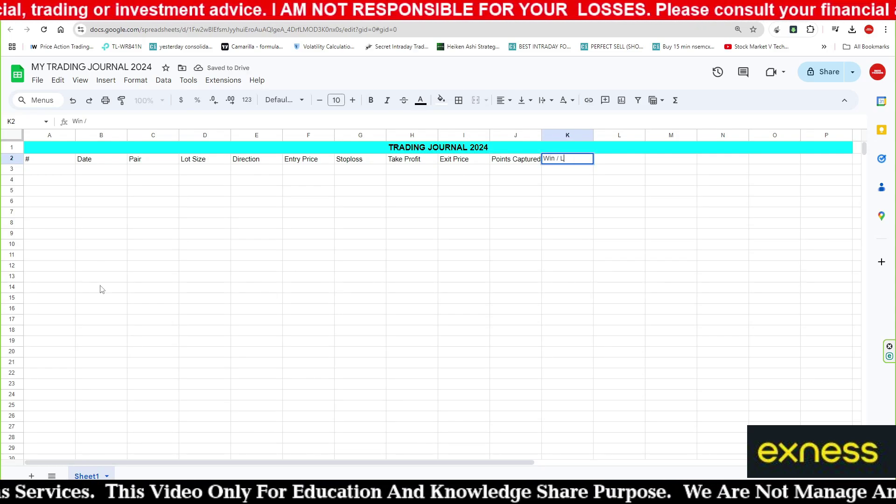
pyautogui.write('oss')
pyautogui.press('Right')
pyautogui.write('P')
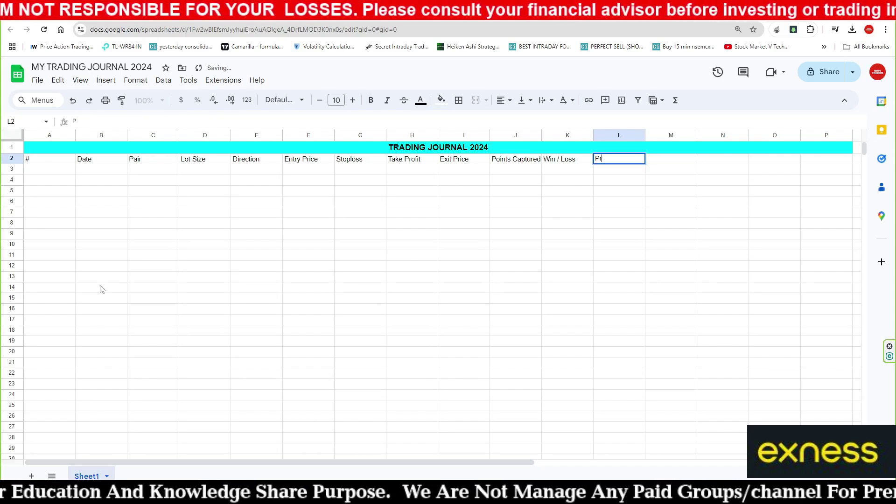
pyautogui.write('rofit $')
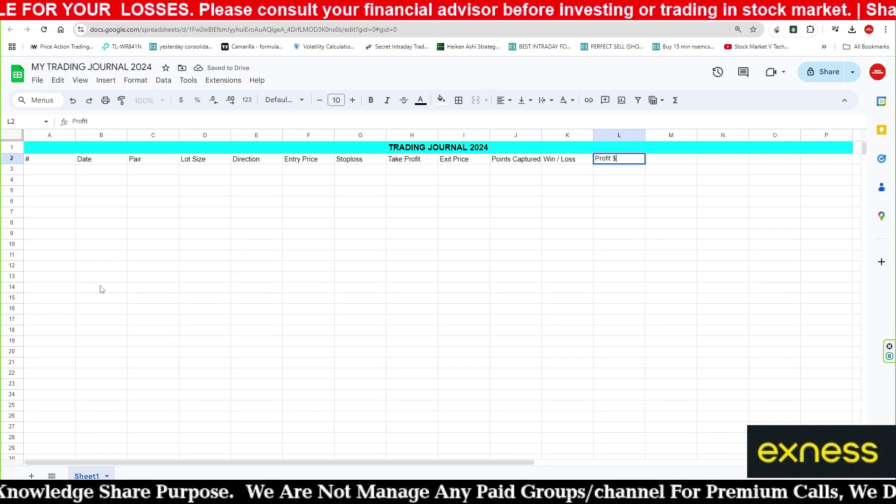
pyautogui.press('Right')
pyautogui.write('Loss')
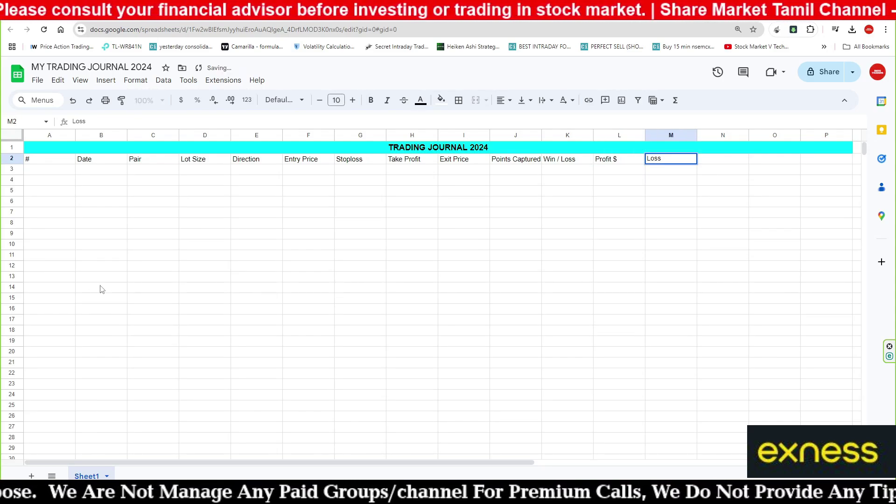
pyautogui.write(' $')
pyautogui.press('Right')
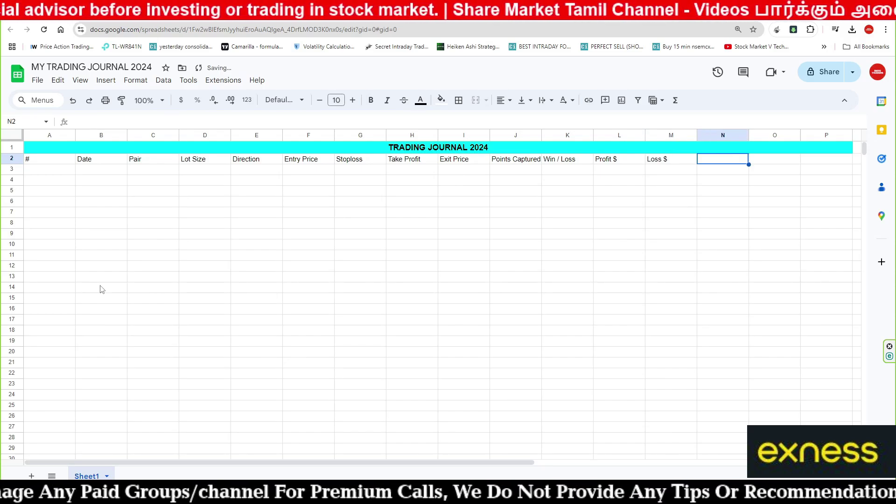
pyautogui.write('Why You Took Th')
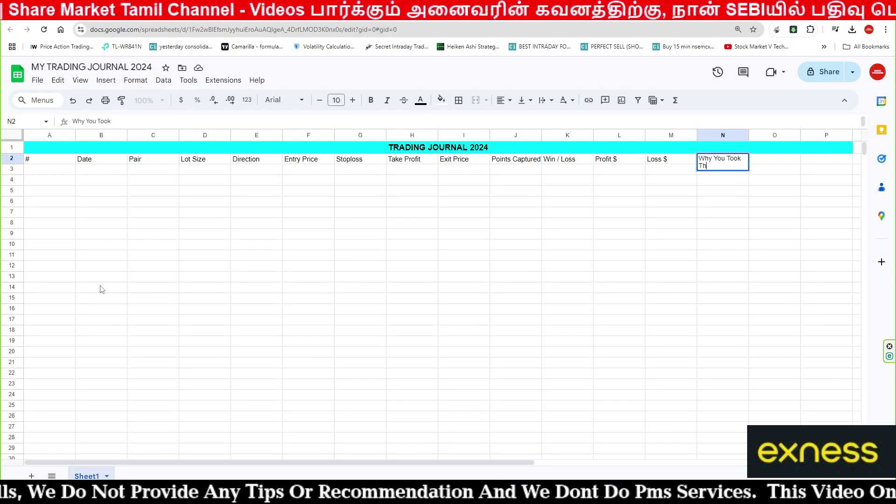
pyautogui.write('is Trade')
pyautogui.press('Right')
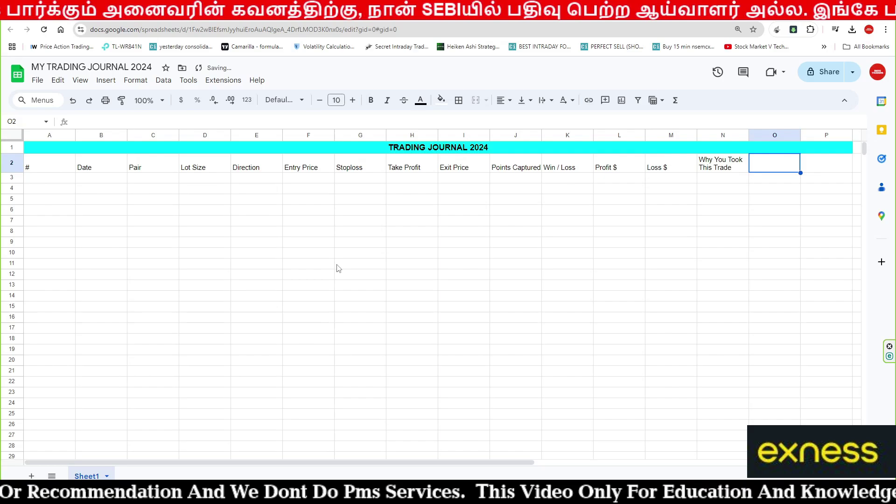
pyautogui.press('Return')
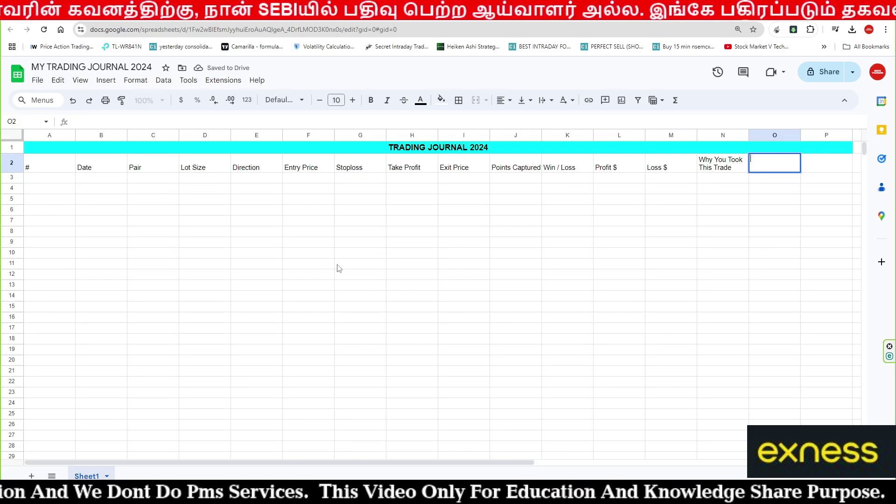
pyautogui.write('Comm')
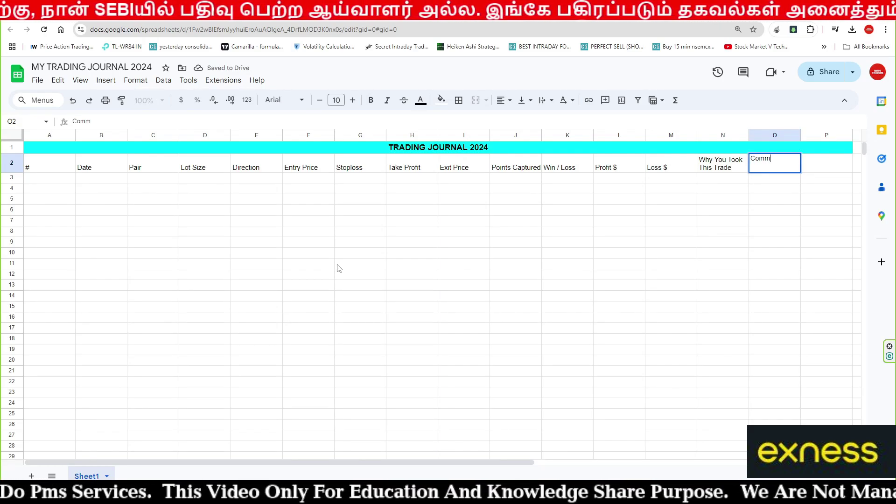
pyautogui.write('ent / J')
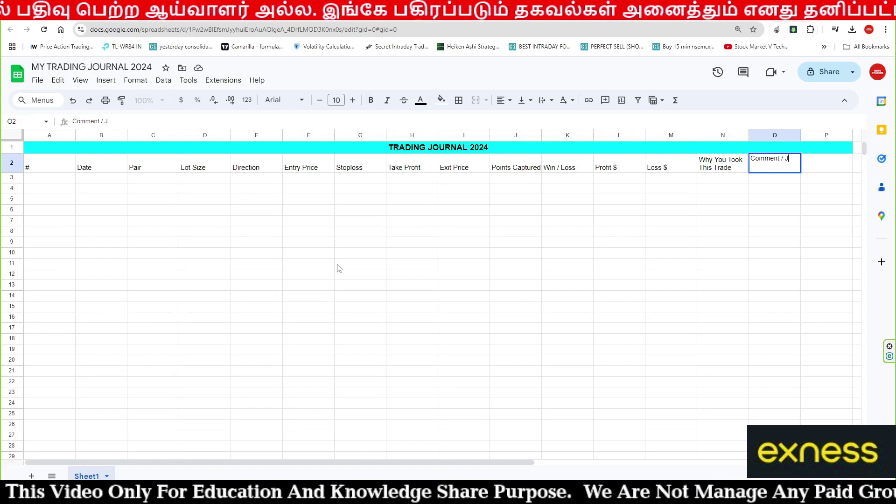
# - Fix O2 to 'Comment / Remark', make A2:O2 bold and centred both ways, and narrow column A
pyautogui.press('BackSpace')
pyautogui.write('Remark')
pyautogui.moveTo(49, 167); pyautogui.dragTo(761, 166)
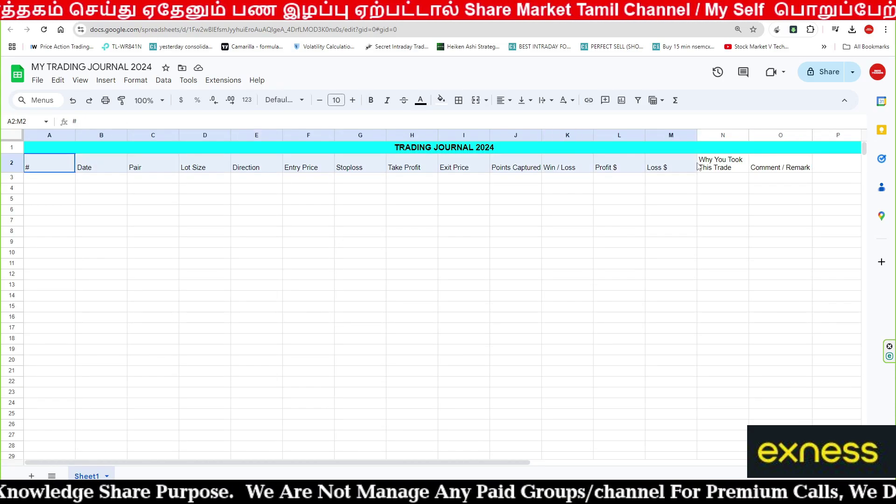
pyautogui.click(371, 100)
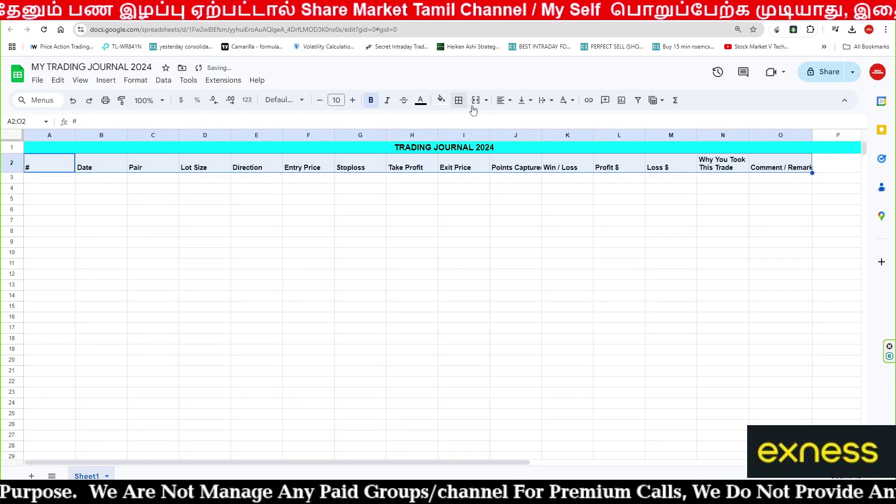
pyautogui.click(504, 100)
pyautogui.click(521, 120)
pyautogui.click(526, 99)
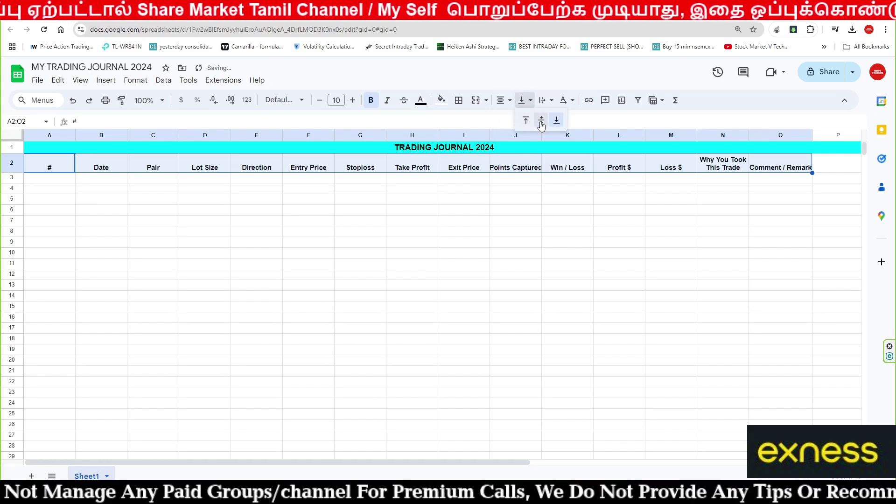
pyautogui.click(538, 120)
pyautogui.moveTo(49, 135)
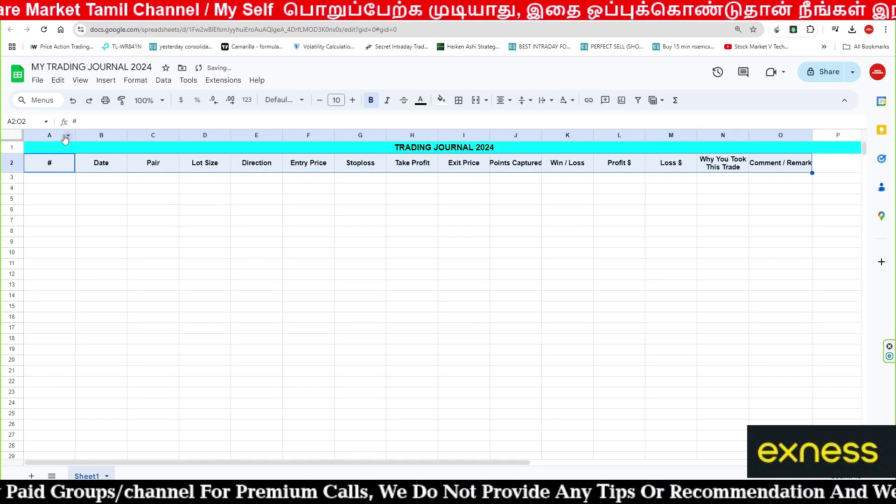
pyautogui.moveTo(75, 135)
pyautogui.mouseDown()
pyautogui.moveTo(51, 134)
pyautogui.moveTo(79, 135)
pyautogui.mouseUp()
# - Narrow columns A and B and rename the first sheet to 'Trading Journal'
pyautogui.click(71, 182)
pyautogui.click(91, 181)
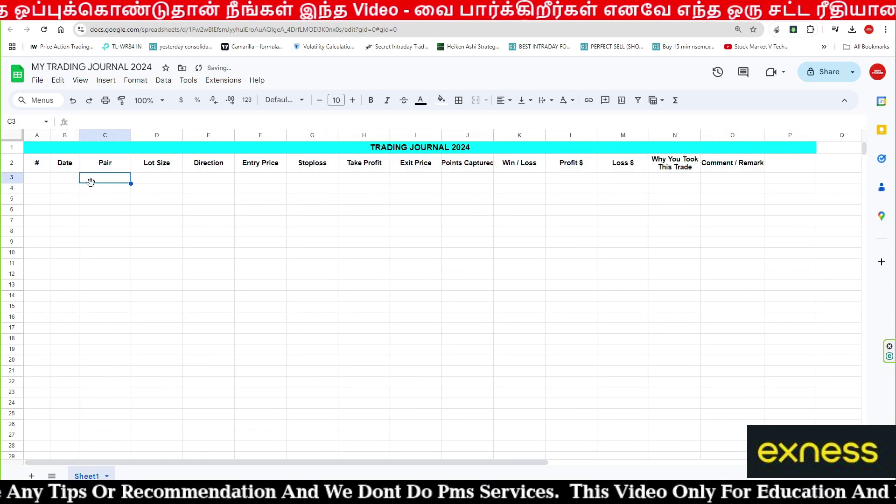
pyautogui.doubleClick(87, 476)
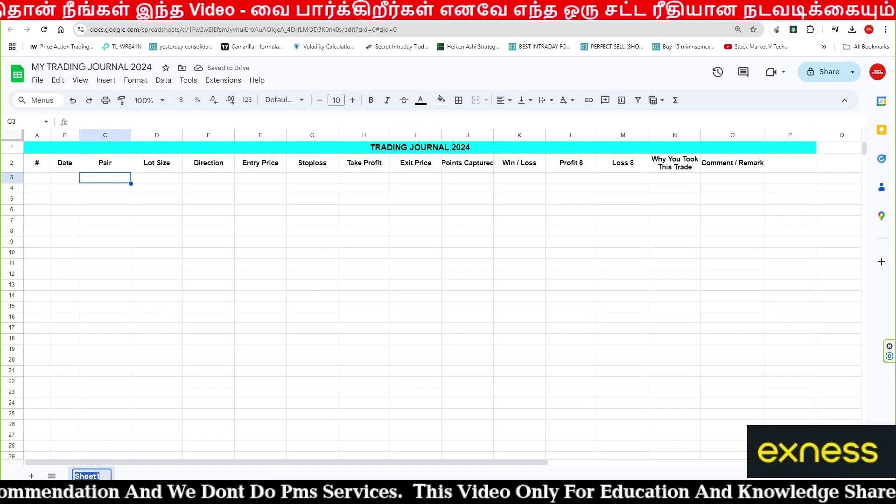
pyautogui.write('Trading Journal')
pyautogui.press('Return')
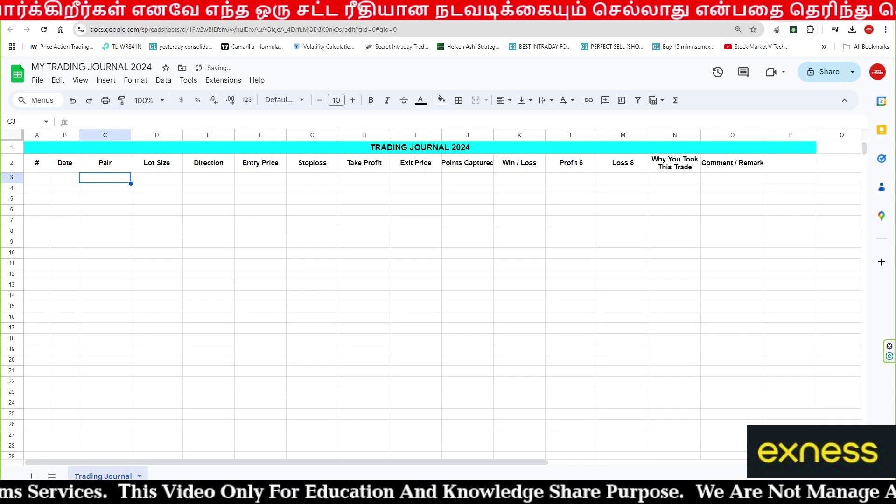
# - Add a second sheet named 'Data' and go to its cell B2
pyautogui.click(31, 477)
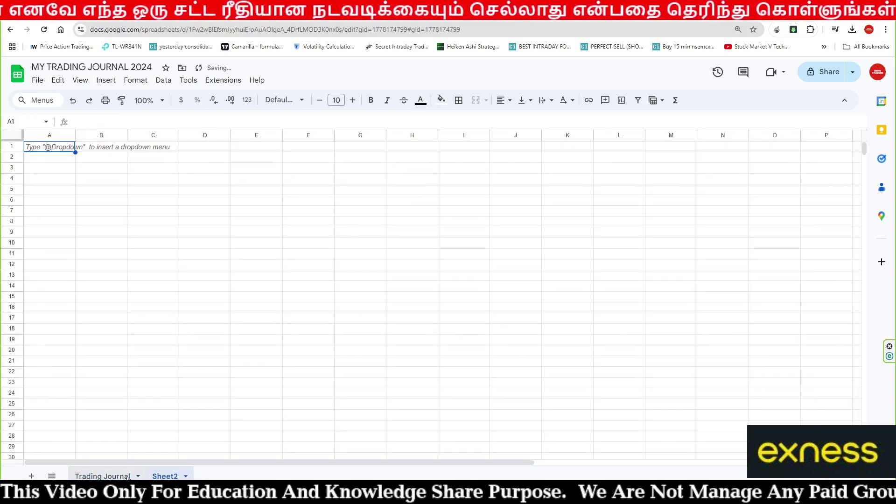
pyautogui.doubleClick(157, 476)
pyautogui.write('Data')
pyautogui.press('Return')
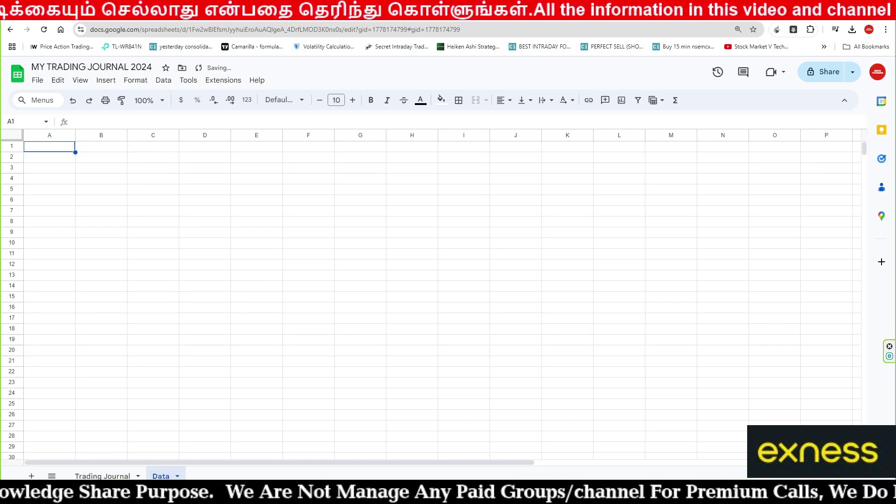
pyautogui.click(60, 168)
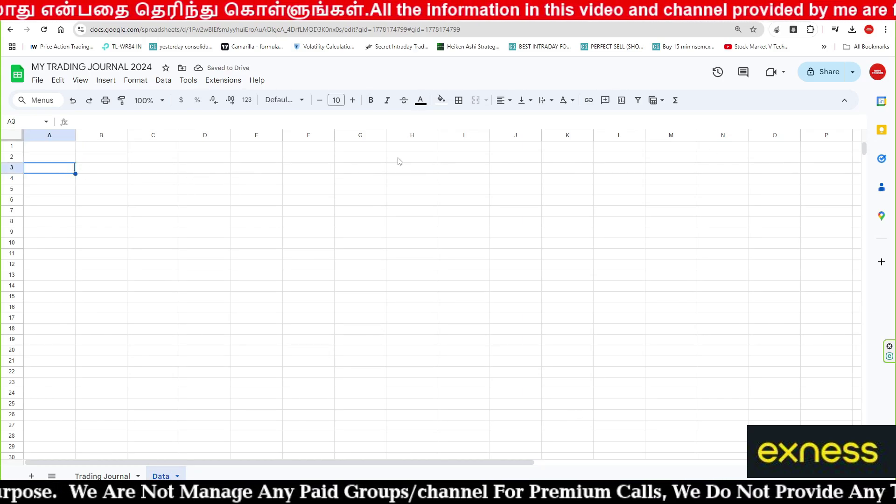
pyautogui.press('Up')
pyautogui.press('Right')
# - Enter EURUSD, USDJPY, GBPUSD, NZDUSD and USDCAD down B2:B6 of the Data sheet
pyautogui.write('EURUSD')
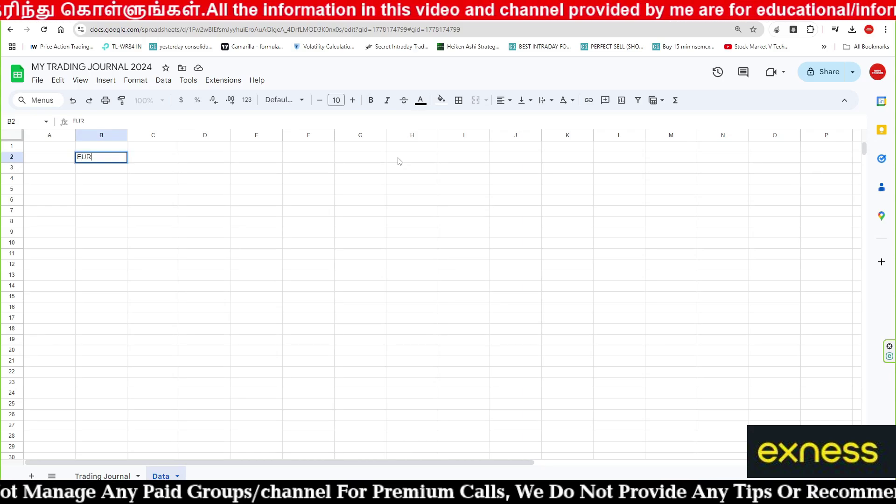
pyautogui.press('Return')
pyautogui.write('USD')
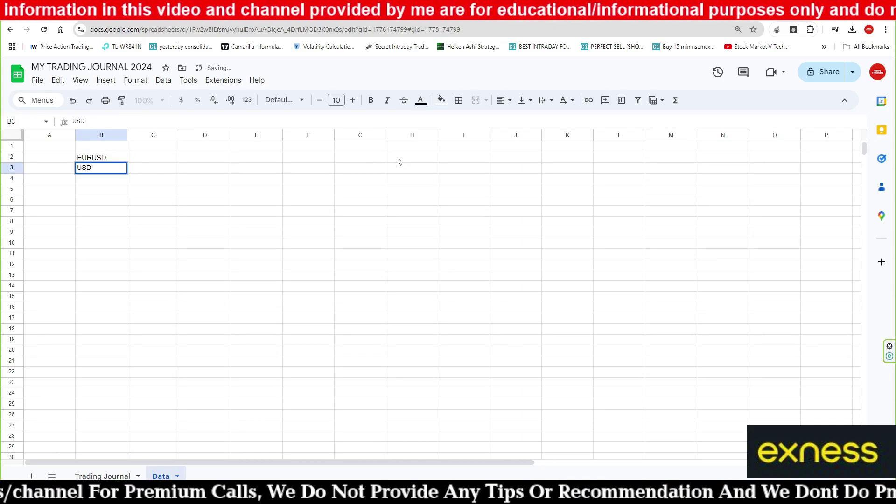
pyautogui.write('JPY')
pyautogui.press('Return')
pyautogui.write('GBPUSD')
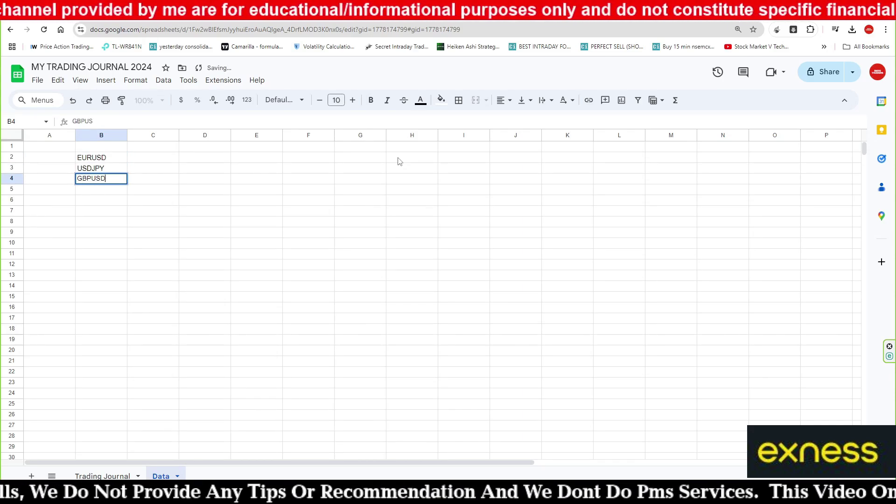
pyautogui.press('Return')
pyautogui.write('NZ')
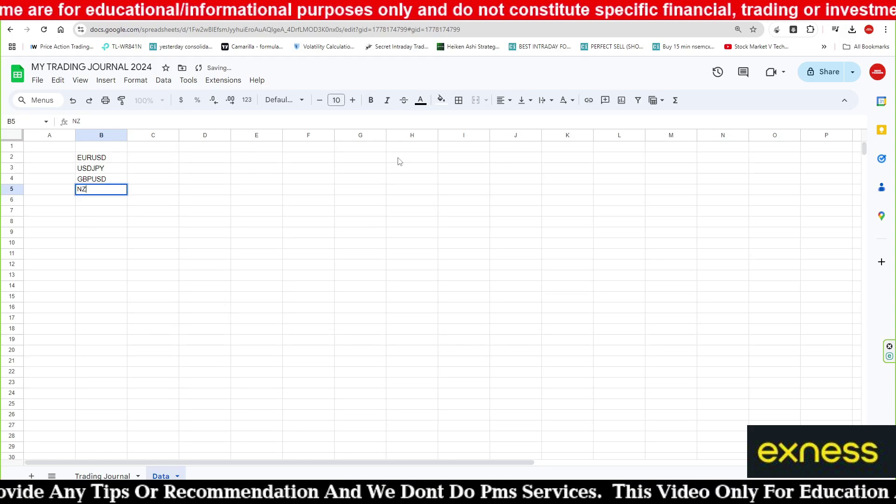
pyautogui.write('DUSD')
pyautogui.press('Return')
pyautogui.write('USDCAD')
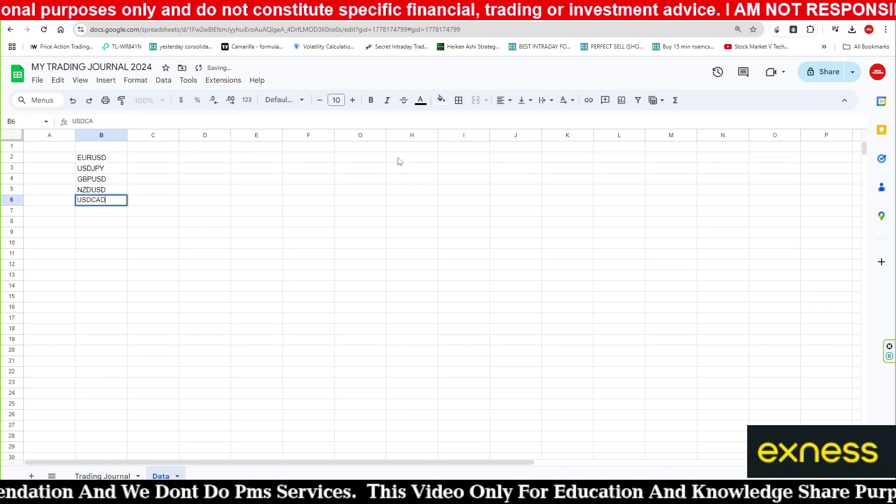
pyautogui.press('Return')
# - Continue the list with USDCHF, AUDUSD, XAUUSD and USOIL in B7:B10
pyautogui.write('USDCHF')
pyautogui.press('Return')
pyautogui.write('AUD')
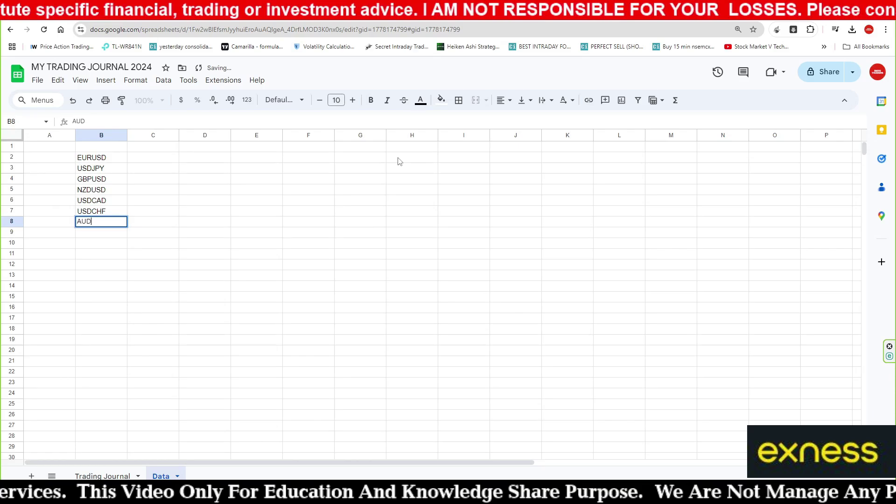
pyautogui.write('USD')
pyautogui.press('Return')
pyautogui.write('XA')
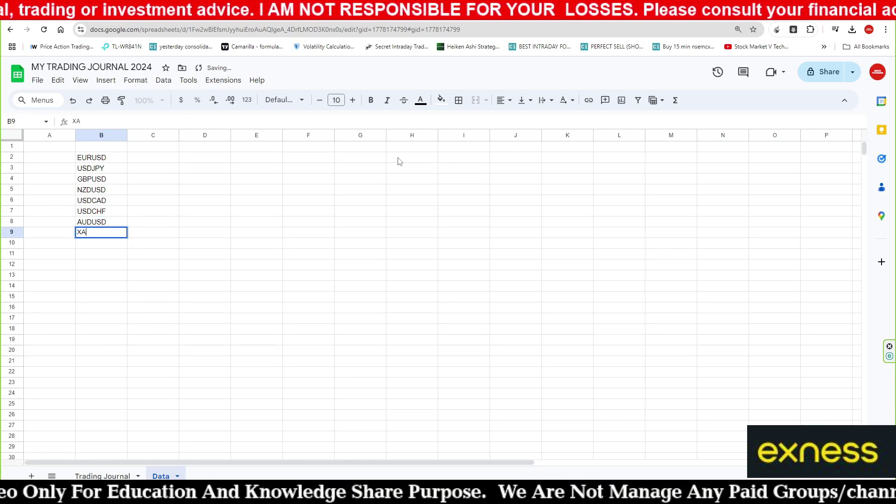
pyautogui.write('UUSD')
pyautogui.press('Return')
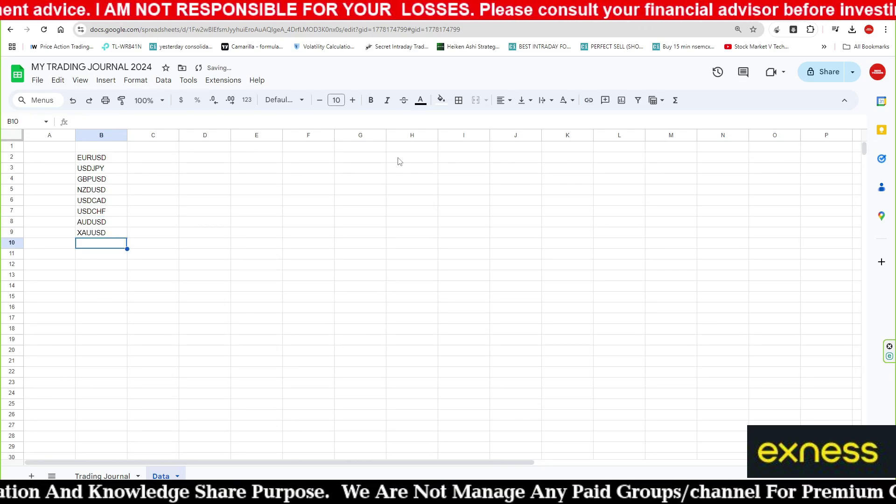
pyautogui.write('USOIL')
pyautogui.press('Return')
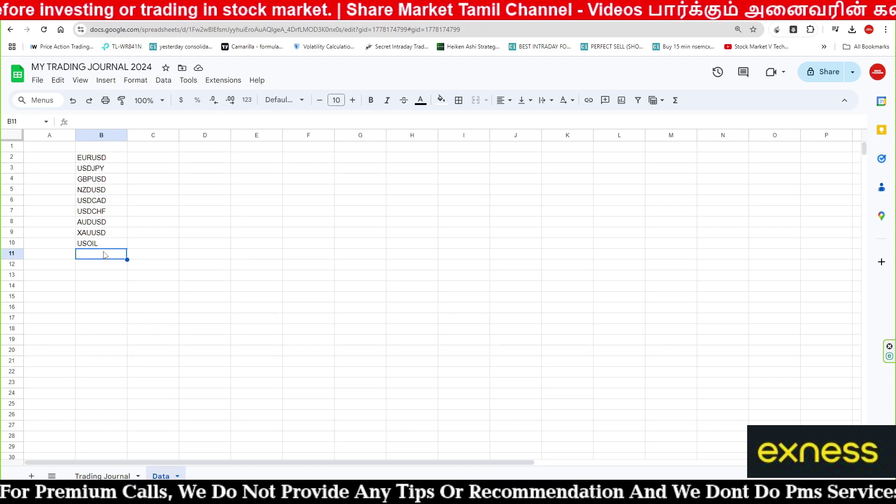
# - Return to the Trading Journal sheet and select the Pair cell C3
pyautogui.click(103, 476)
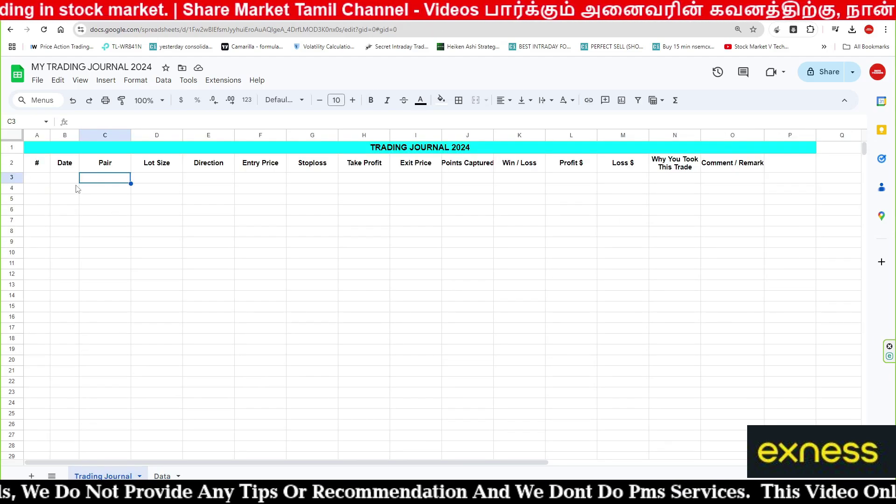
pyautogui.click(43, 180)
pyautogui.click(162, 180)
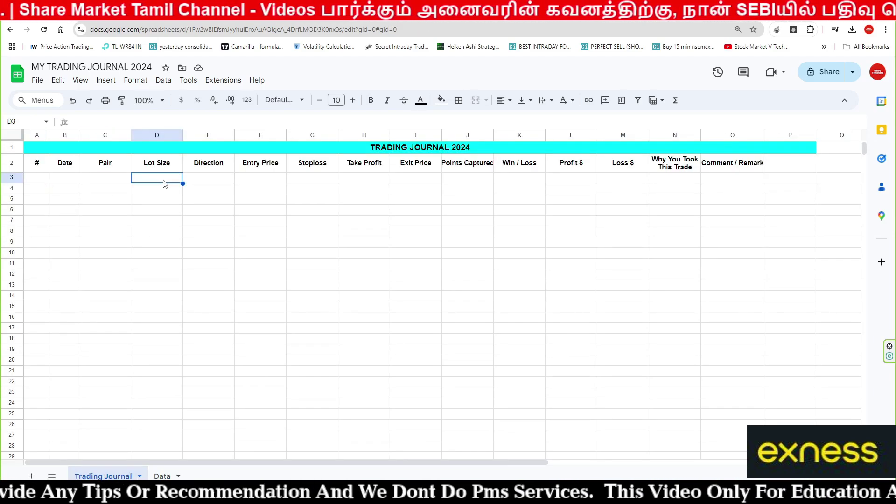
pyautogui.click(113, 180)
pyautogui.rightClick(113, 181)
pyautogui.click(414, 254)
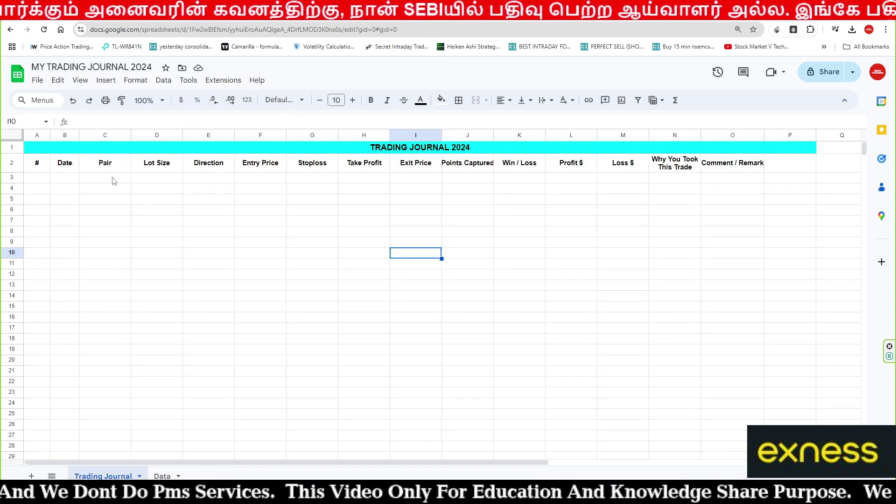
pyautogui.click(114, 182)
# - Add a data validation rule on C3 with criteria Dropdown (from a range)
pyautogui.click(163, 79)
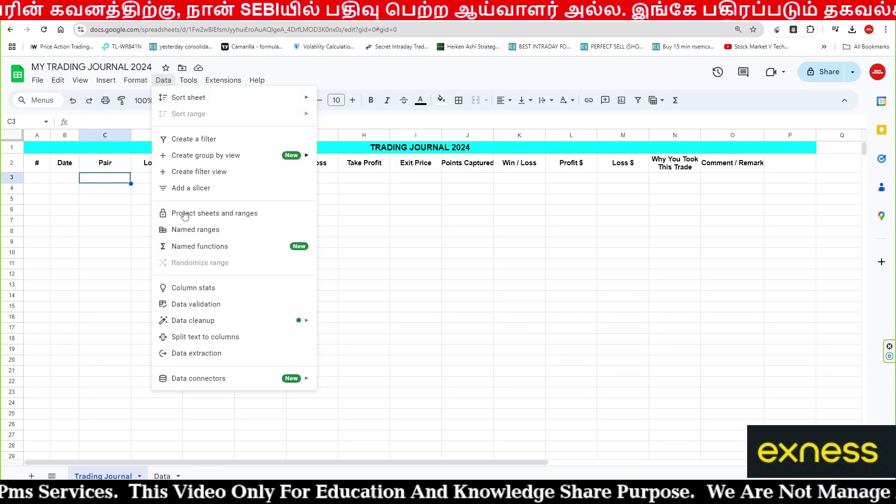
pyautogui.click(210, 305)
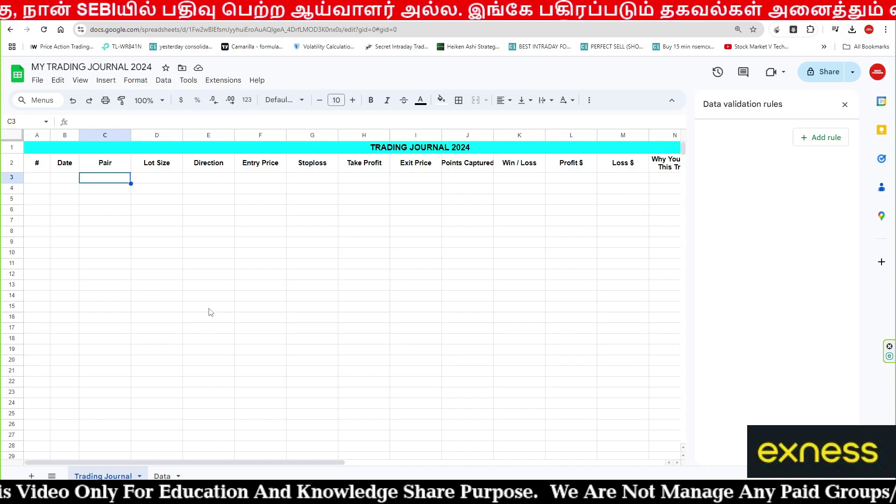
pyautogui.click(803, 142)
pyautogui.click(776, 195)
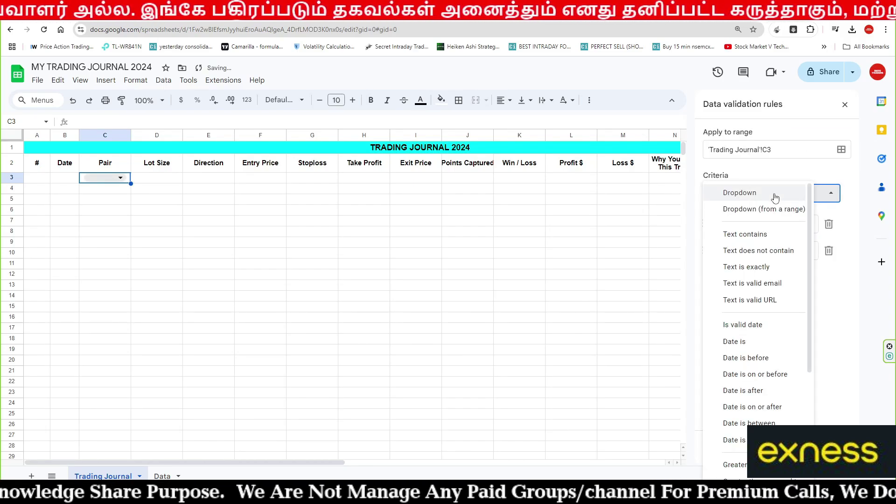
pyautogui.click(751, 210)
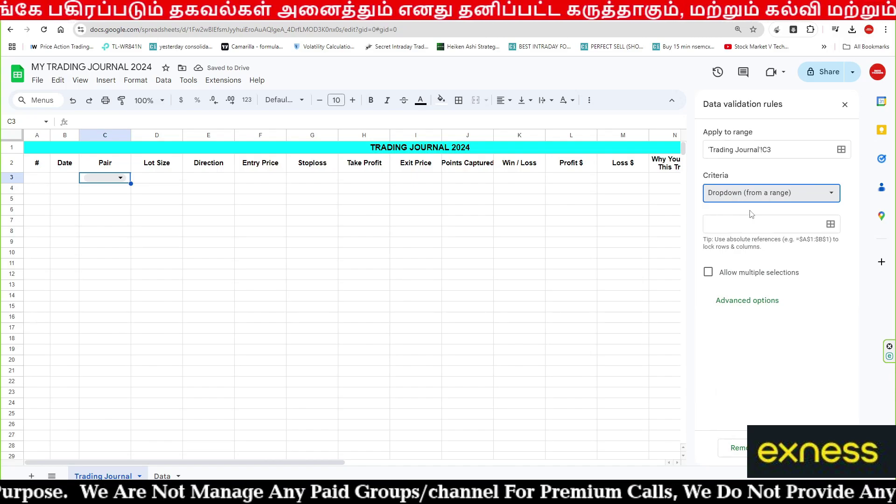
pyautogui.click(832, 226)
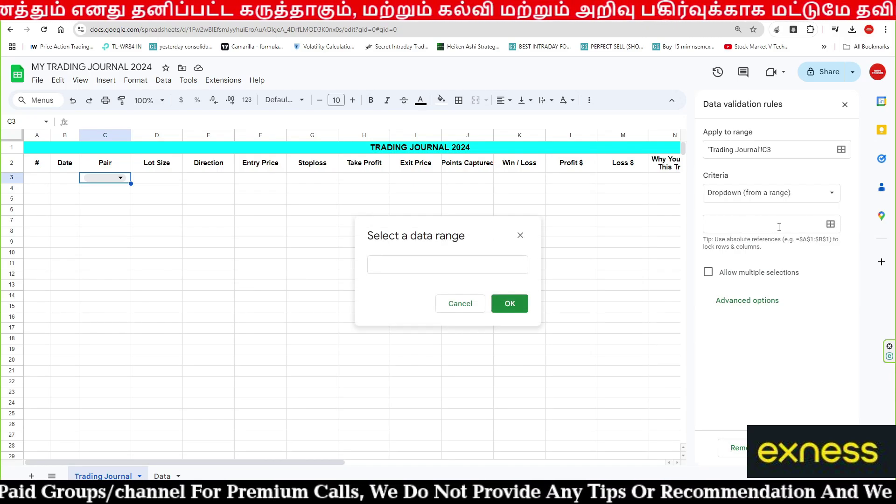
# - Set the C3 dropdown source to the pair list Data!B2:B10 and confirm it
pyautogui.click(162, 476)
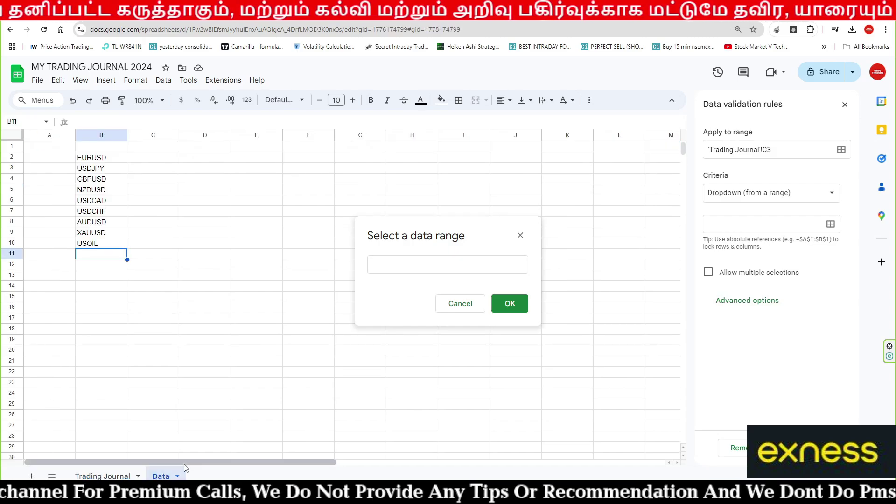
pyautogui.click(110, 160)
pyautogui.moveTo(110, 160)
pyautogui.mouseDown()
pyautogui.moveTo(100, 247)
pyautogui.moveTo(111, 436)
pyautogui.moveTo(99, 248)
pyautogui.mouseUp()
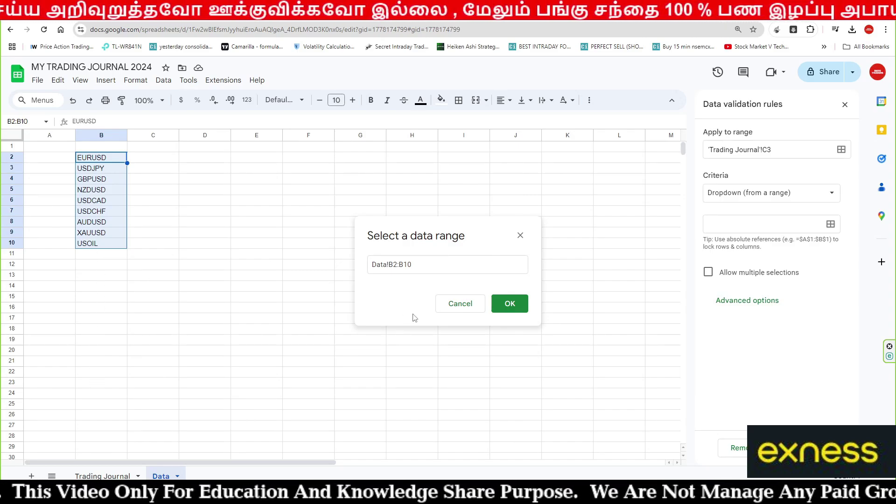
pyautogui.click(433, 265)
pyautogui.hotkey('shift', 'Left')
pyautogui.hotkey('shift', 'Left')
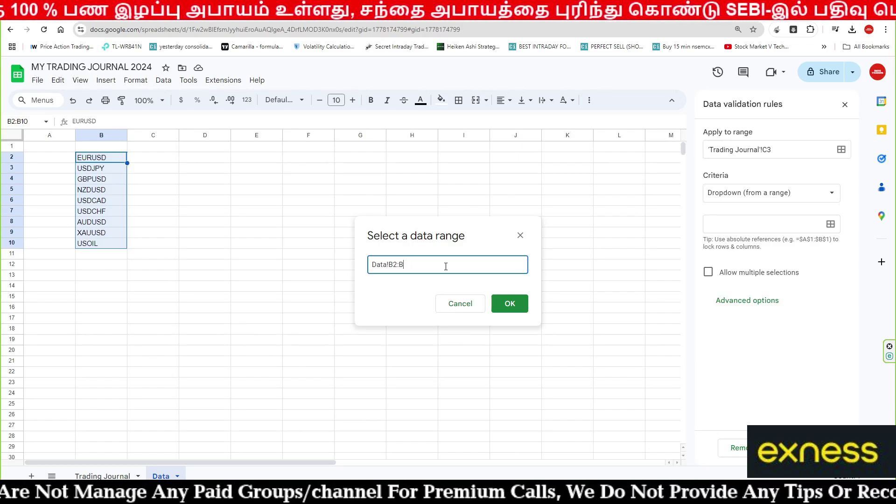
pyautogui.click(509, 304)
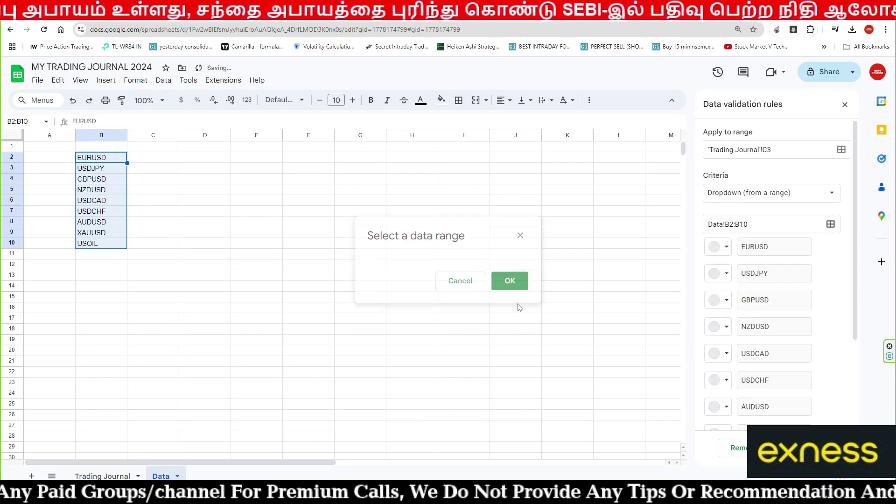
pyautogui.scroll(-3, 763, 281)
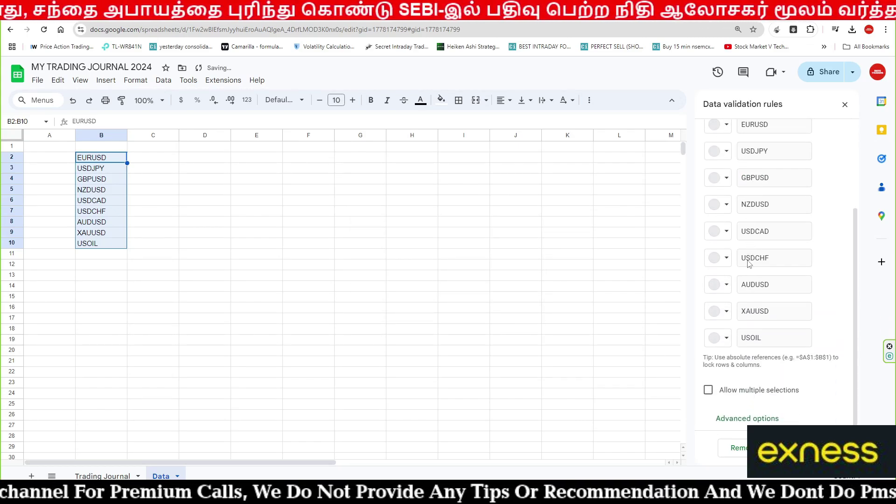
pyautogui.scroll(3, 752, 388)
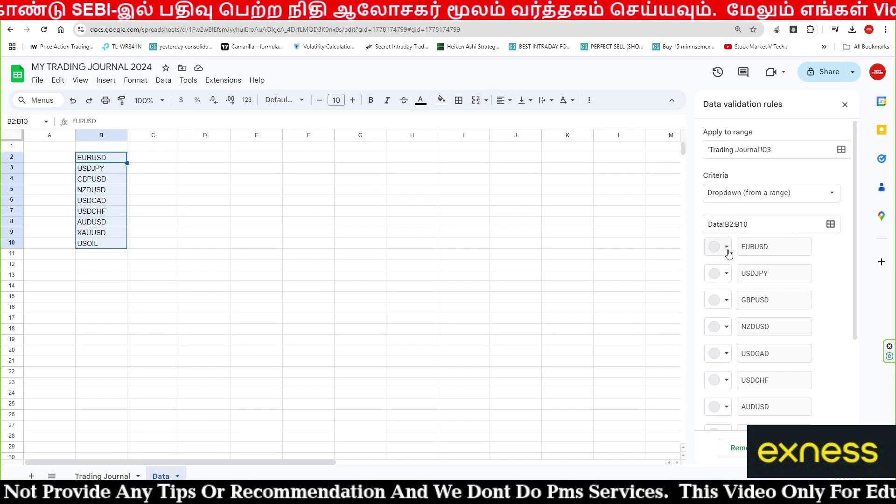
# - Colour the EURUSD option, then USDJPY light pink, GBPUSD light orange and NZDUSD yellow
pyautogui.click(727, 247)
pyautogui.click(727, 290)
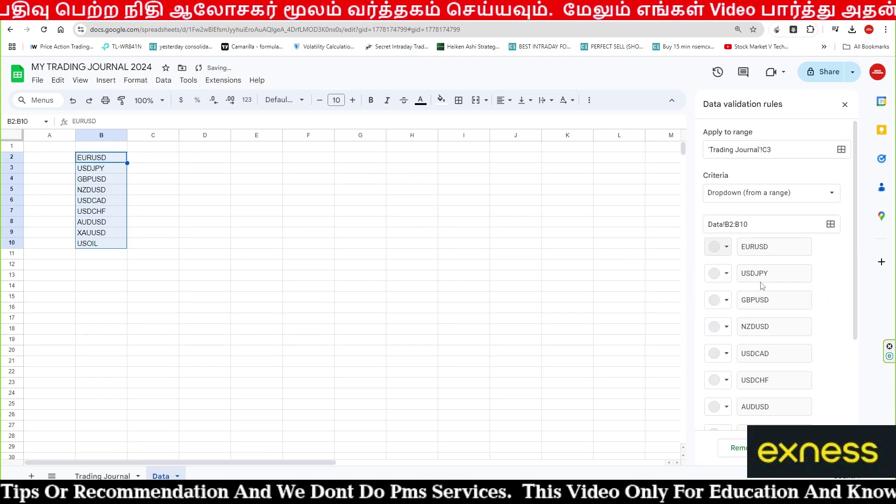
pyautogui.click(727, 273)
pyautogui.click(738, 311)
pyautogui.click(727, 300)
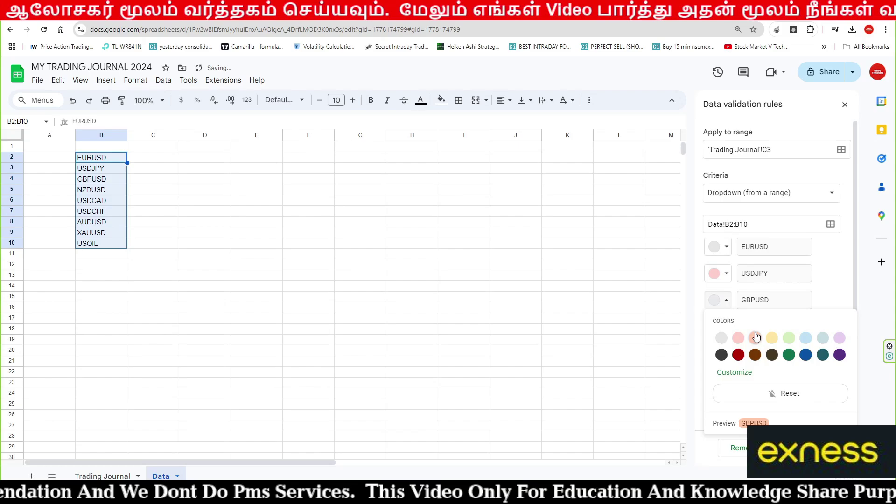
pyautogui.click(757, 337)
pyautogui.click(726, 327)
pyautogui.click(772, 364)
# - Colour the USDCAD option light green and the USDCHF option light blue
pyautogui.scroll(-1, 741, 314)
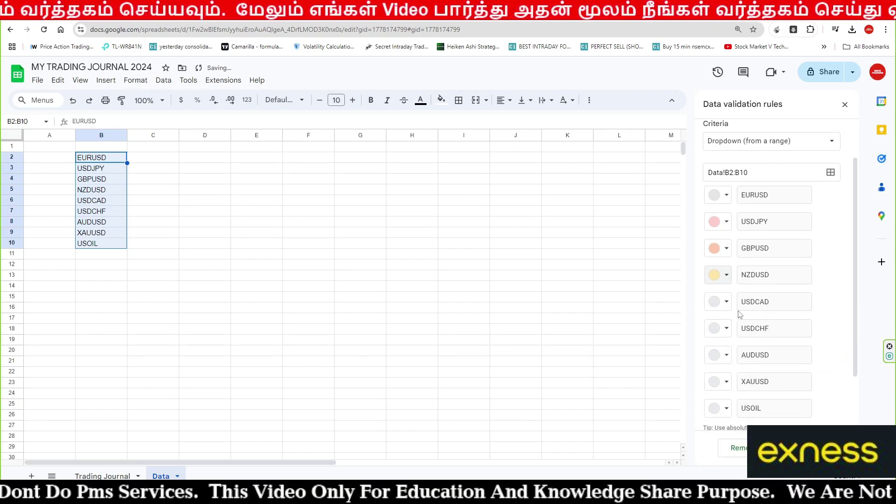
pyautogui.scroll(-1, 740, 314)
pyautogui.click(726, 260)
pyautogui.click(790, 298)
pyautogui.click(727, 287)
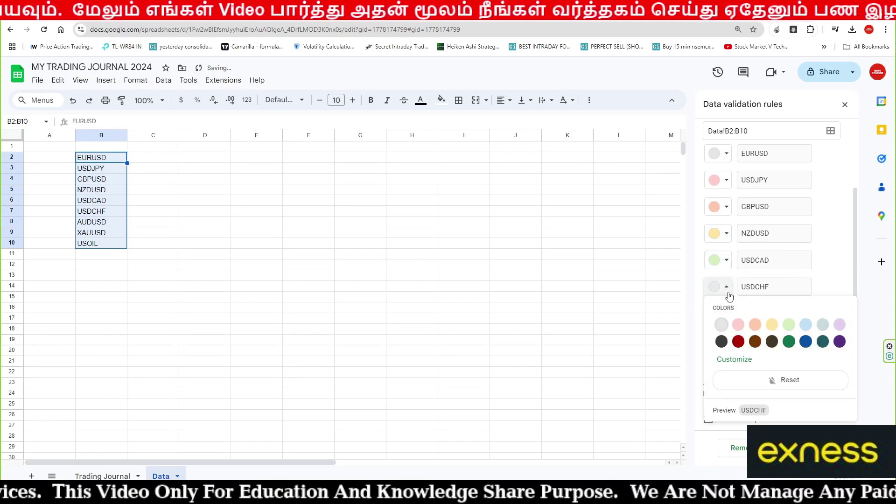
pyautogui.click(789, 325)
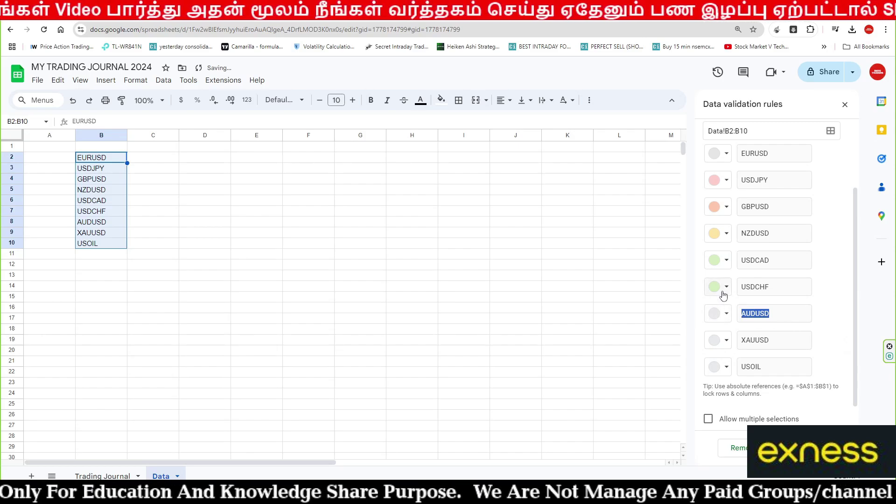
pyautogui.click(724, 293)
pyautogui.click(806, 325)
# - Colour AUDUSD light grey-blue, XAUUSD light purple and USOIL black, then save the rule
pyautogui.scroll(-1, 729, 294)
pyautogui.click(727, 284)
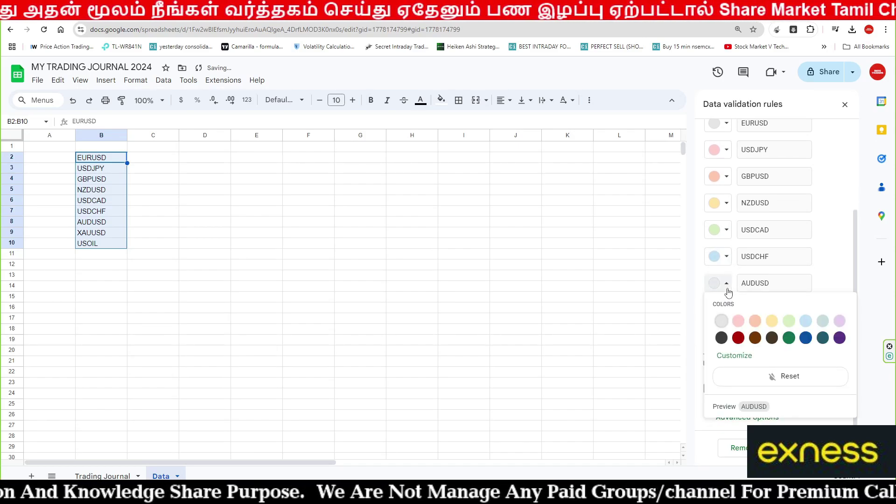
pyautogui.click(824, 321)
pyautogui.click(726, 310)
pyautogui.click(840, 348)
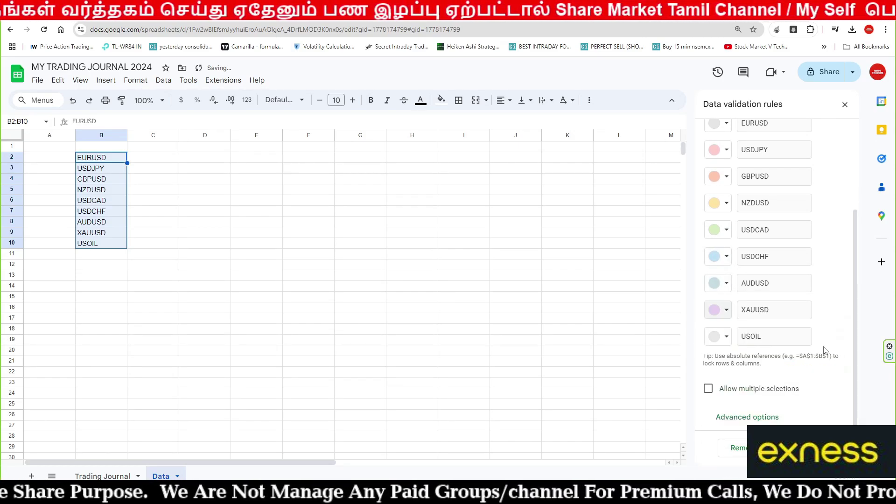
pyautogui.click(726, 336)
pyautogui.click(727, 386)
pyautogui.doubleClick(756, 282)
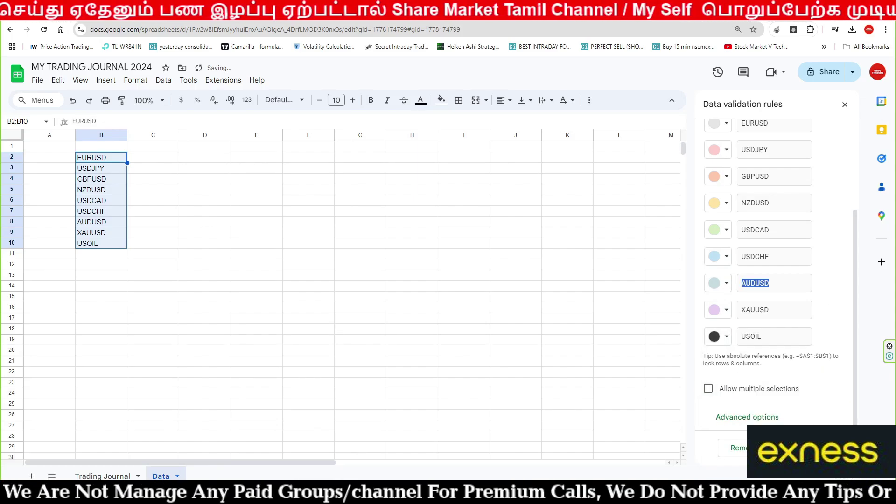
pyautogui.click(833, 448)
# - Check the colour-coded pair list in Trading Journal cell C3, then return to the Data sheet
pyautogui.click(103, 476)
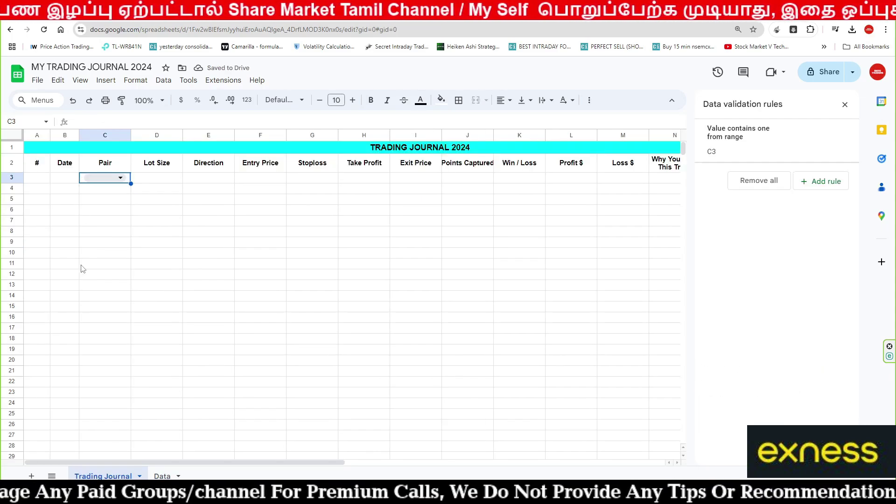
pyautogui.click(120, 178)
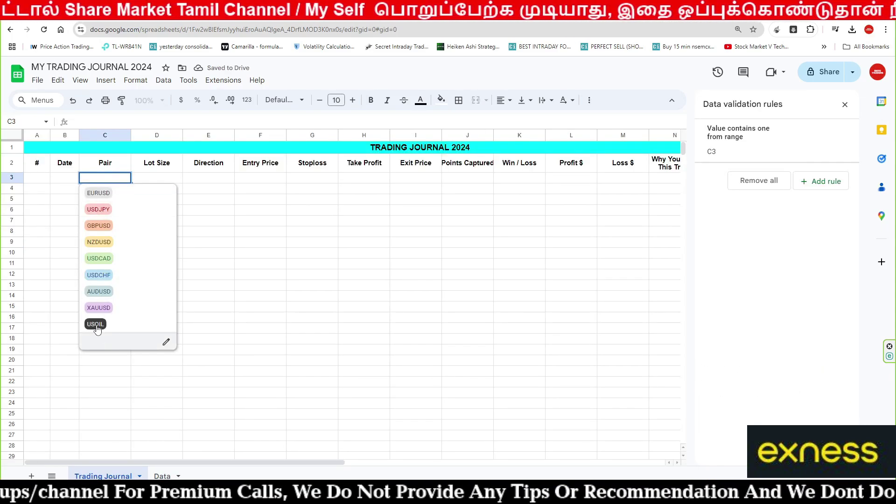
pyautogui.click(296, 256)
pyautogui.click(161, 180)
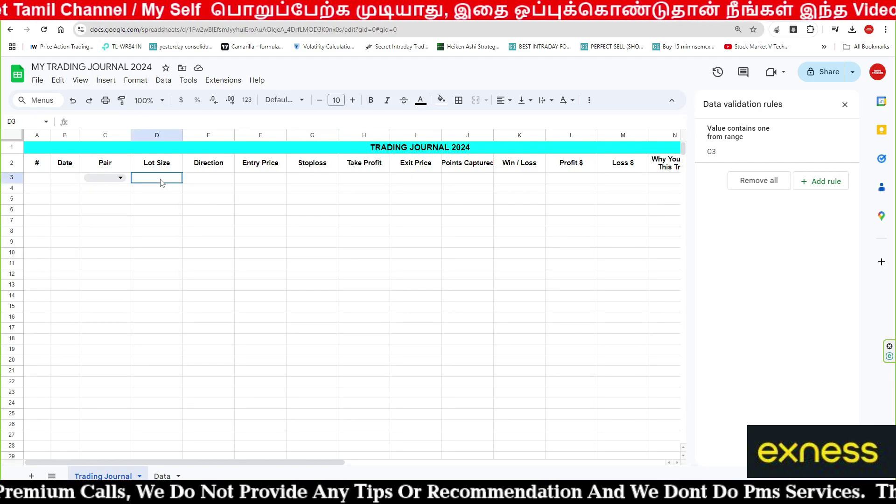
pyautogui.click(159, 475)
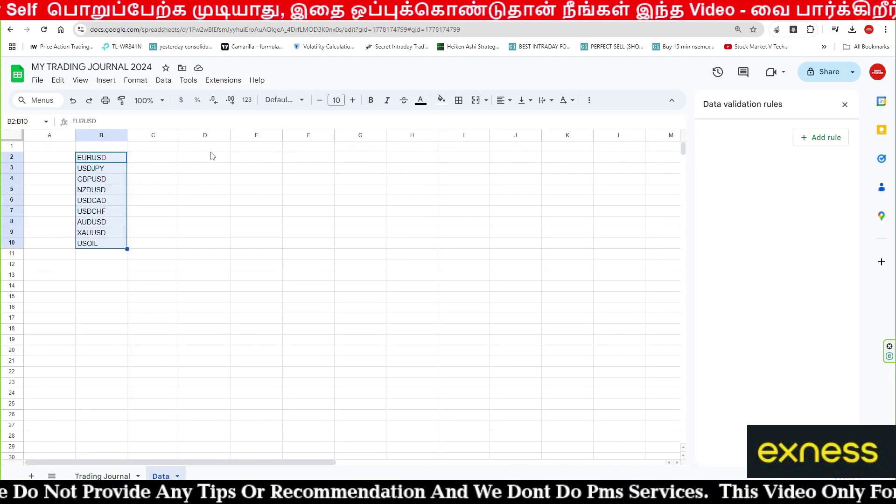
# - Enter lot size 0.01 in F2 with the label MICRO LOT in G2
pyautogui.click(299, 163)
pyautogui.write('0.01')
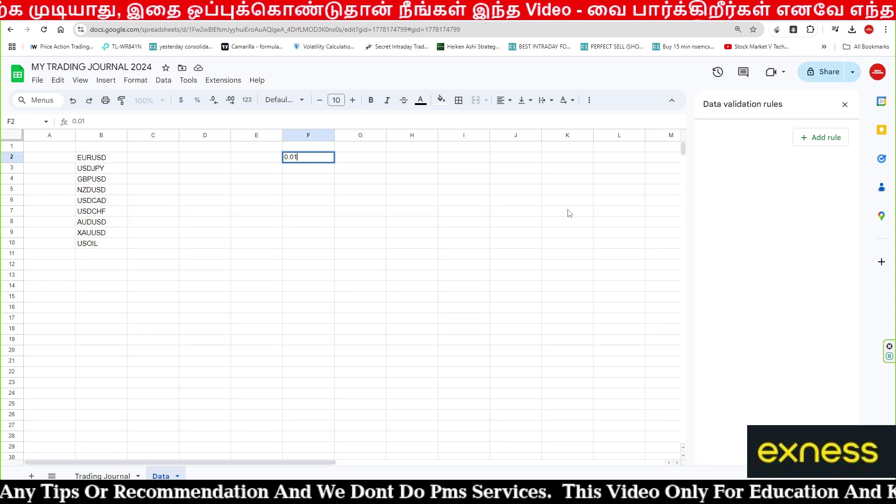
pyautogui.press('Return')
pyautogui.press('Up')
pyautogui.press('Right')
pyautogui.write('MICRO LOT')
pyautogui.press('Return')
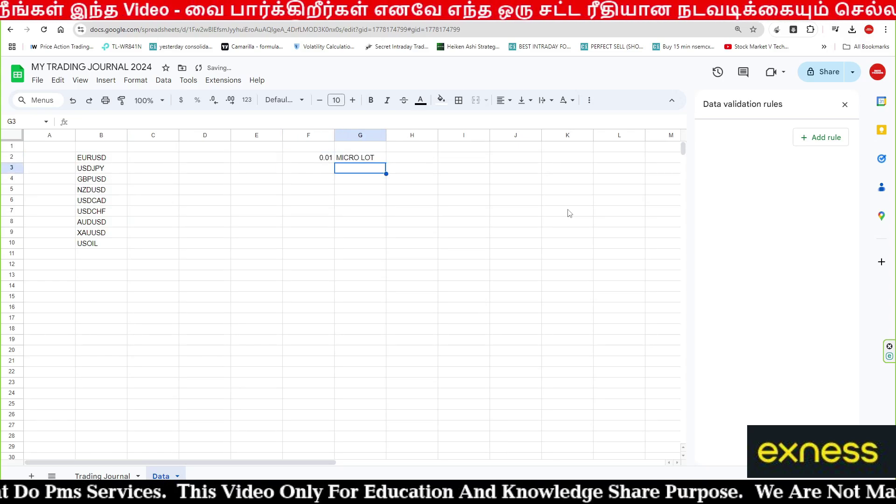
pyautogui.press('Left')
# - Add 0.1 MINI LOT in row 3 and 1 STANDARD LOT in row 4
pyautogui.write('0')
pyautogui.press('Tab')
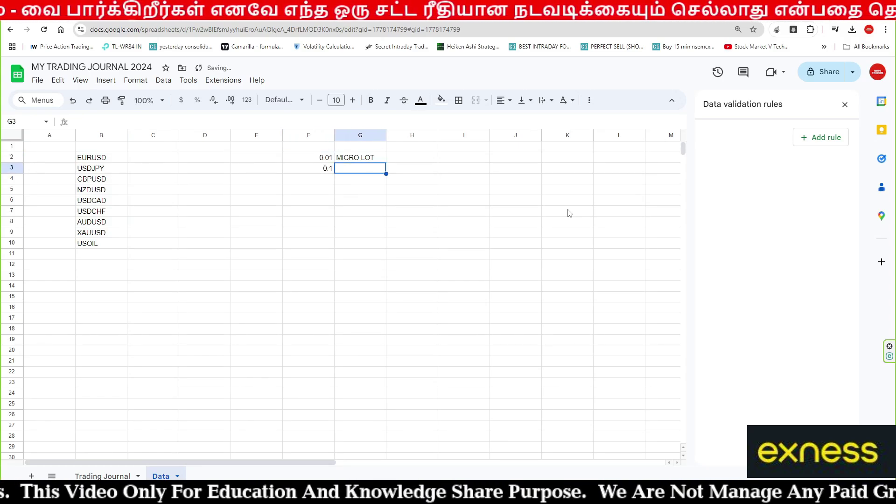
pyautogui.write('MINI LOT')
pyautogui.press('Return')
pyautogui.write('1')
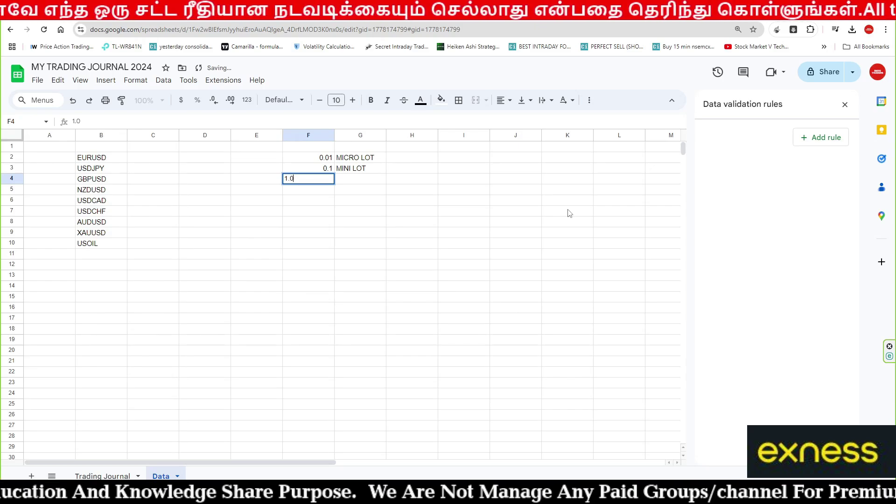
pyautogui.press('Tab')
pyautogui.write('STAN')
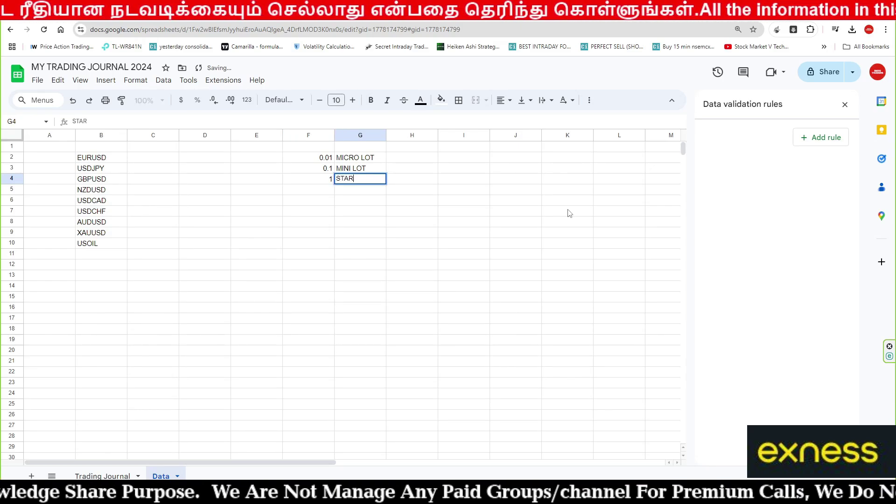
pyautogui.write('DARD LOT')
pyautogui.press('Tab')
# - Try test values 0.1 and 0.3 in column H, then clear them
pyautogui.press('Up')
pyautogui.press('Up')
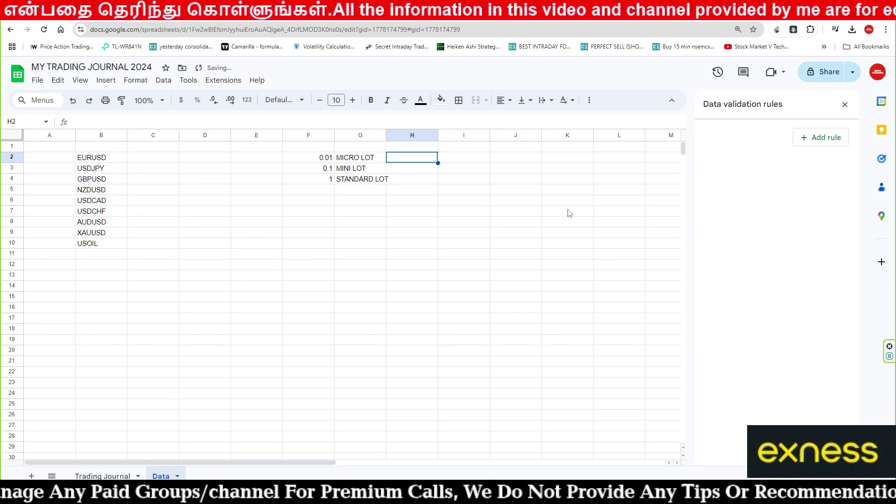
pyautogui.write('0.05')
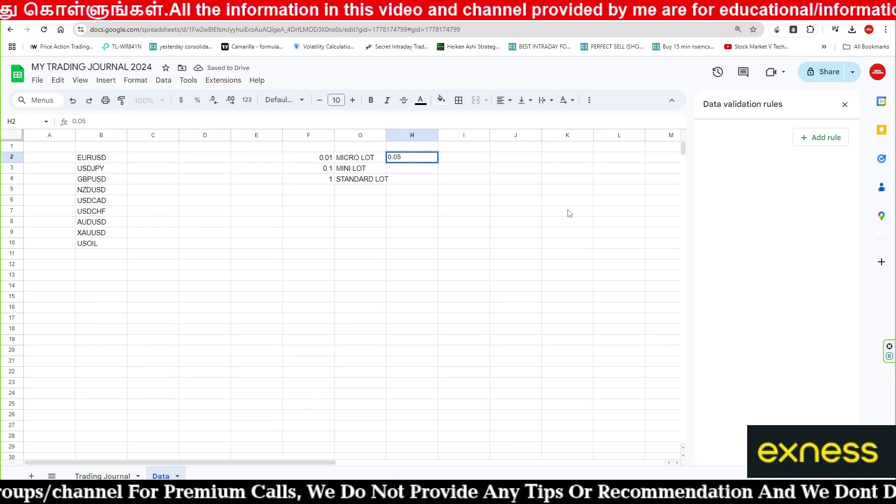
pyautogui.hotkey('ctrl', 'Return')
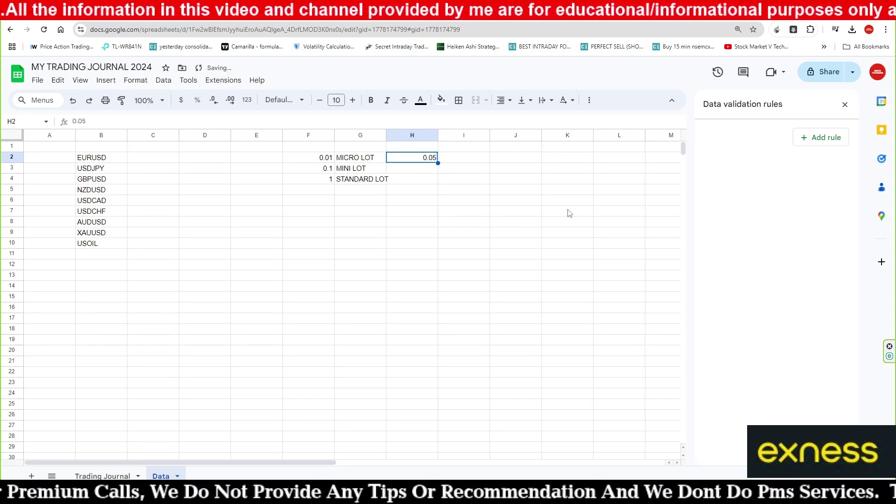
pyautogui.write('0.1')
pyautogui.press('Return')
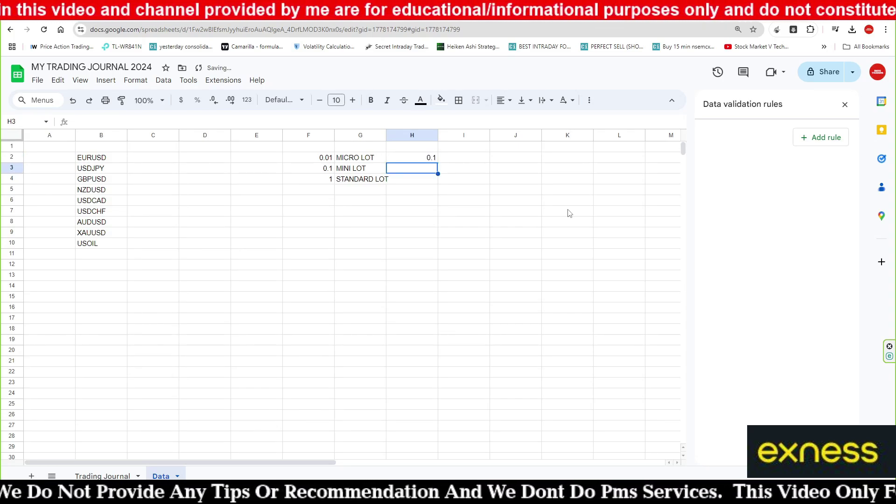
pyautogui.press('Left')
pyautogui.press('Right')
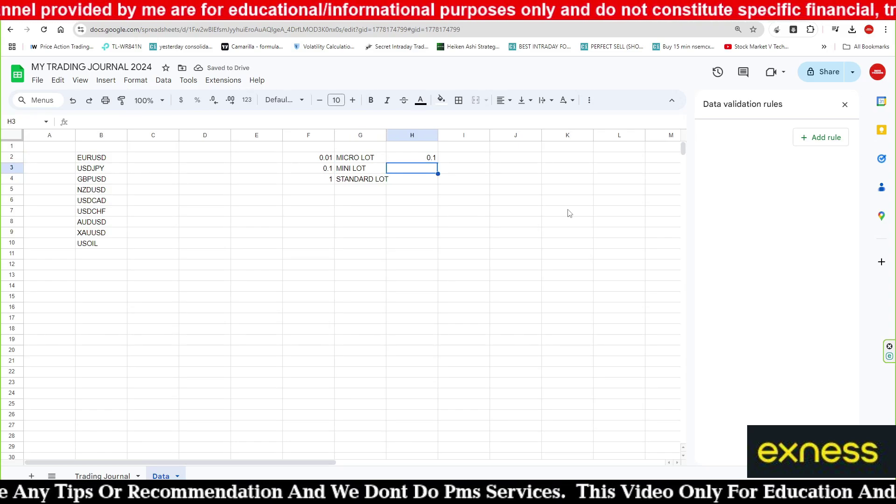
pyautogui.press('Up')
pyautogui.press('Delete')
pyautogui.press('Down')
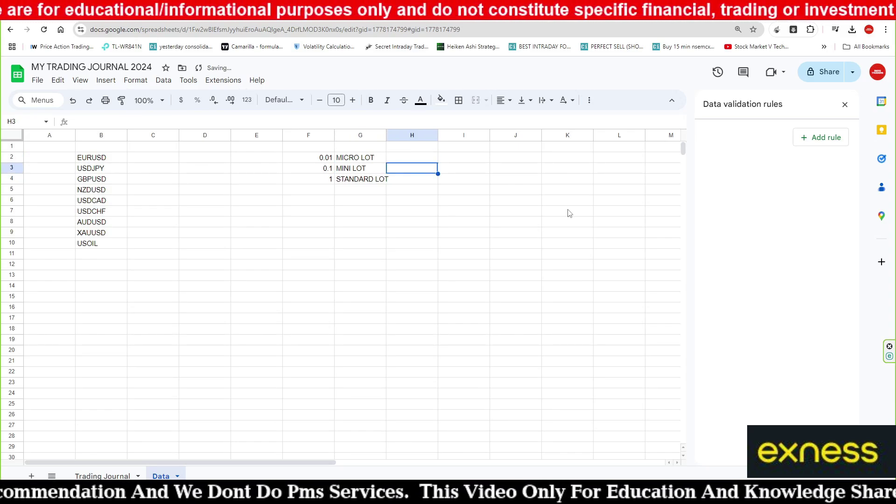
pyautogui.write('0.3')
pyautogui.press('Return')
pyautogui.press('Up')
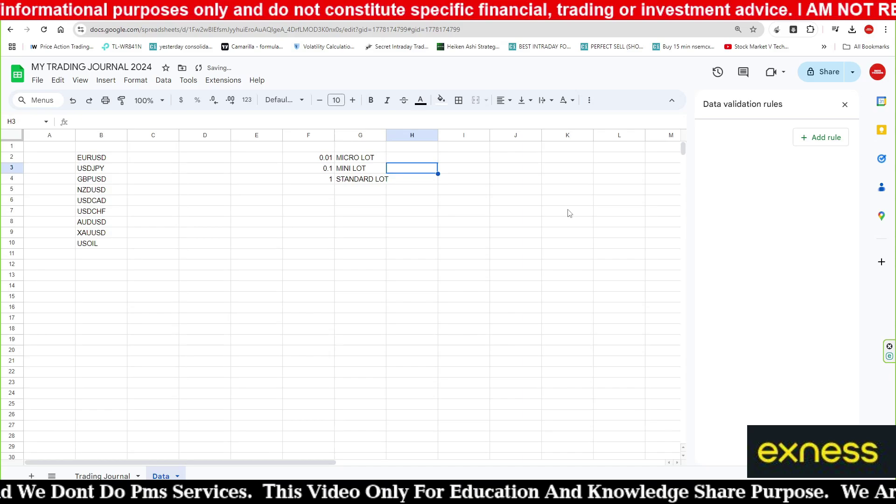
# - On the Trading Journal sheet, add a dropdown to E3 with green and red options
pyautogui.click(103, 476)
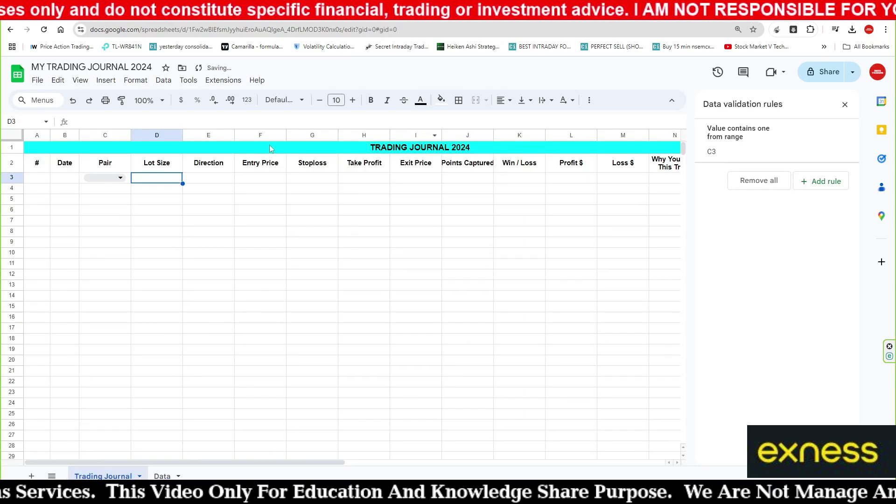
pyautogui.click(211, 182)
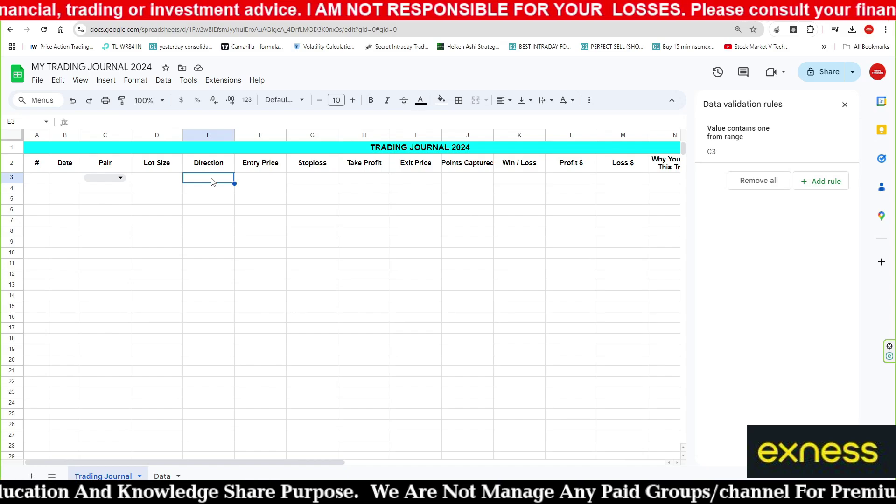
pyautogui.rightClick(212, 181)
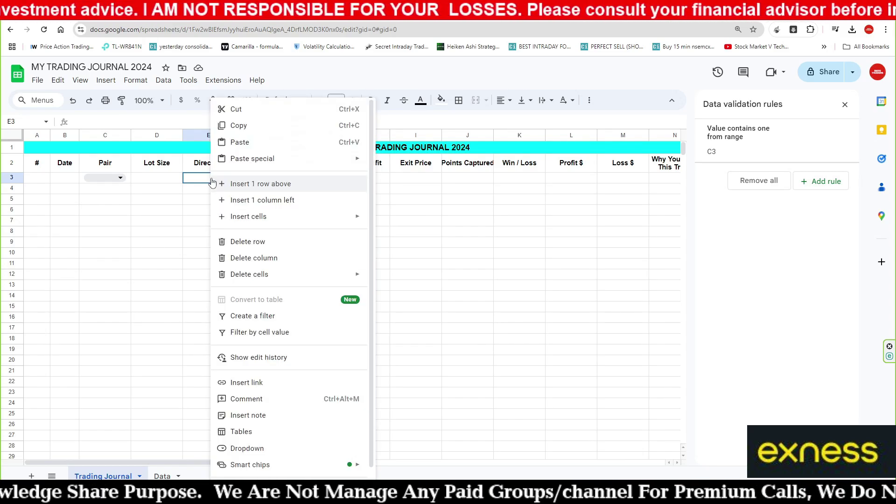
pyautogui.click(247, 448)
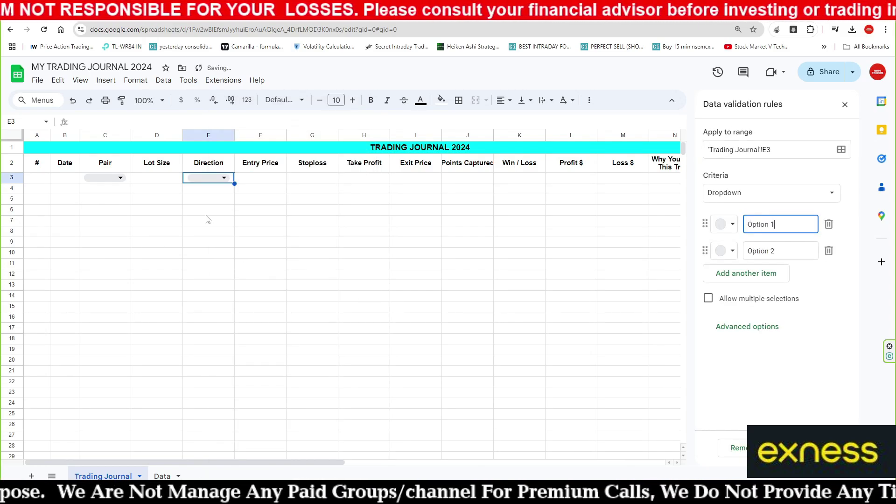
pyautogui.click(732, 225)
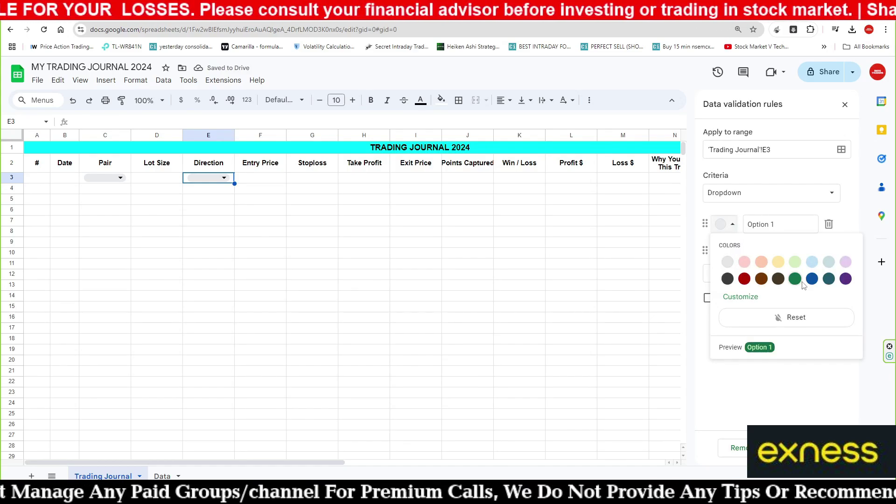
pyautogui.click(795, 279)
pyautogui.click(722, 251)
pyautogui.click(744, 306)
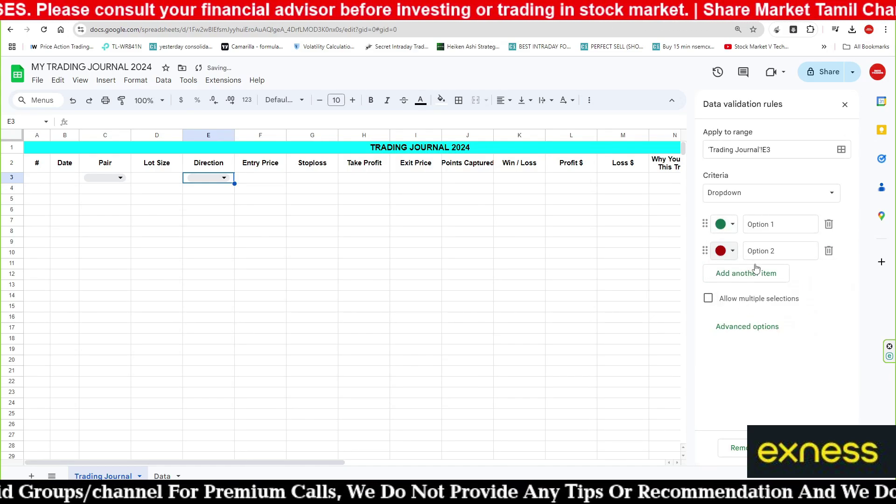
# - Name the dropdown options BUY and SELL and save the rule
pyautogui.tripleClick(766, 225)
pyautogui.write('BUY')
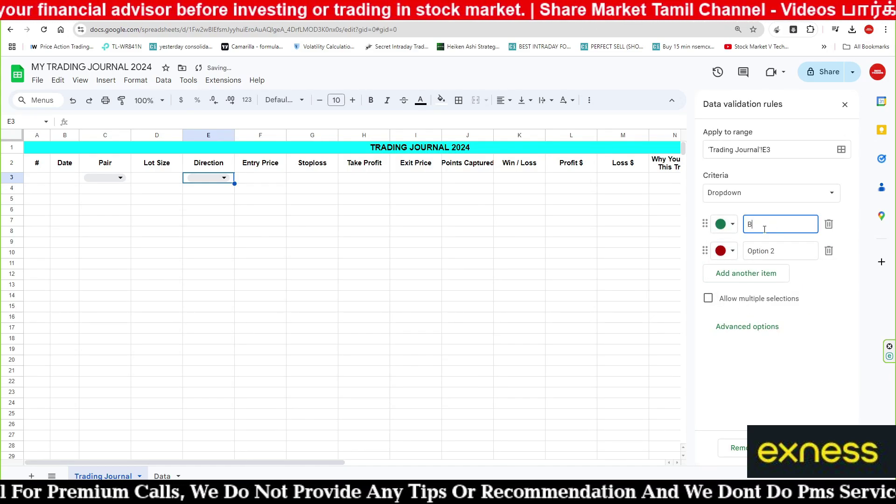
pyautogui.doubleClick(773, 251)
pyautogui.tripleClick(774, 250)
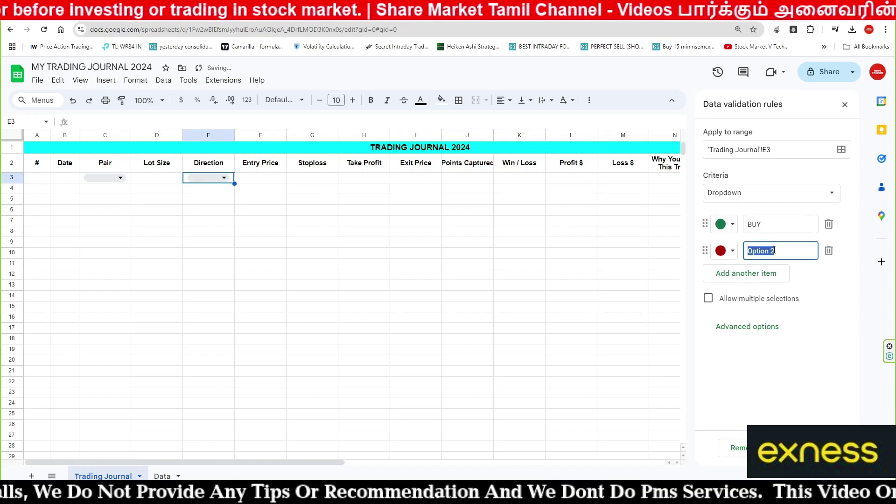
pyautogui.write('SELL')
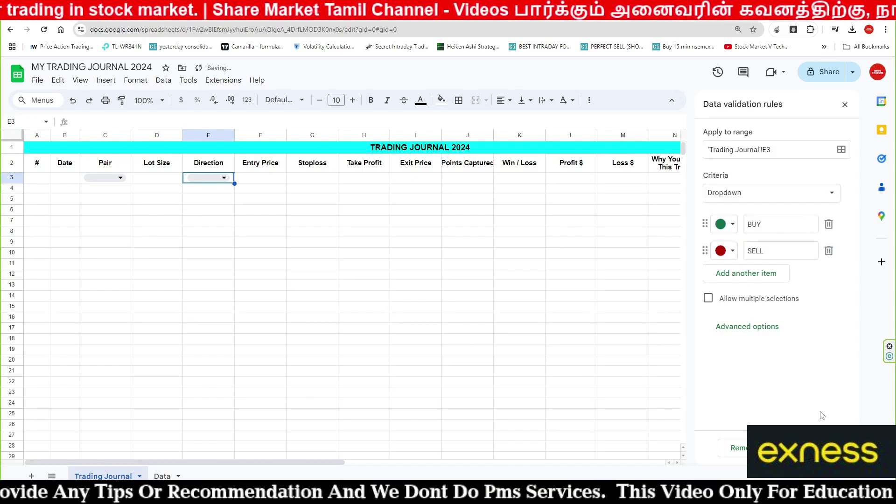
pyautogui.click(822, 448)
# - Check the E3 dropdown, then widen column J to fit Points Captured
pyautogui.click(224, 178)
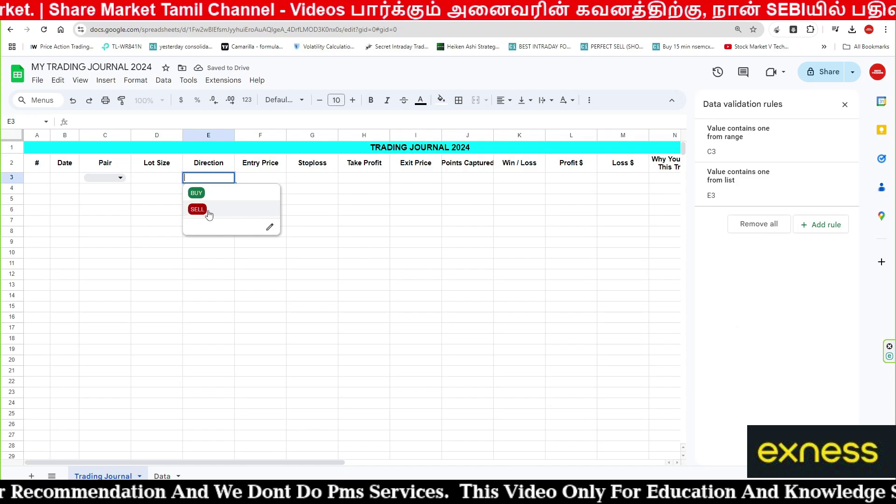
pyautogui.click(366, 224)
pyautogui.click(272, 180)
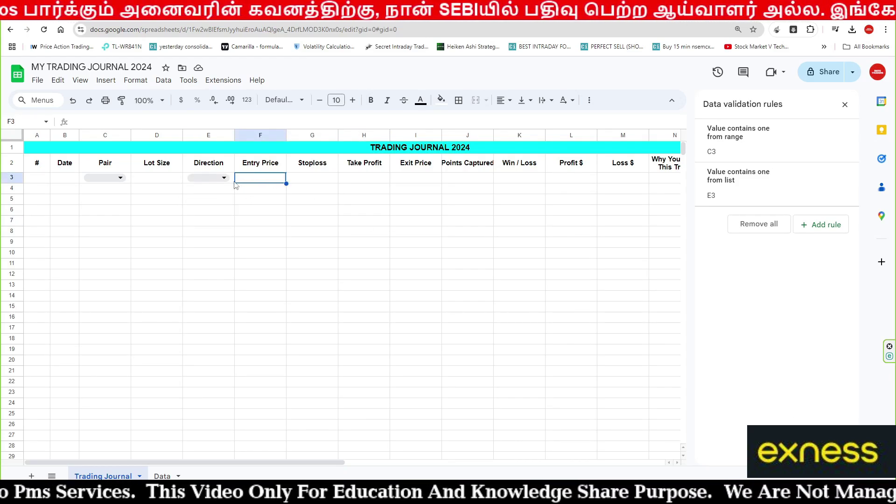
pyautogui.click(333, 179)
pyautogui.click(365, 179)
pyautogui.click(414, 181)
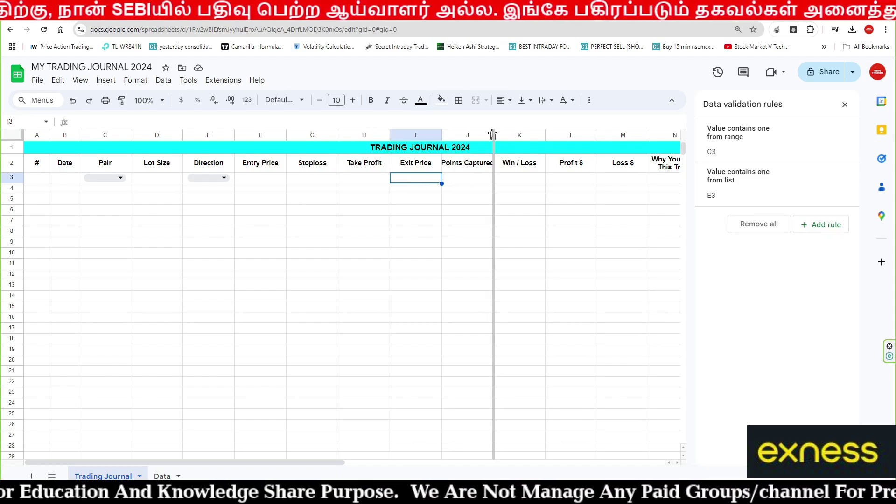
pyautogui.moveTo(494, 135); pyautogui.dragTo(498, 135)
pyautogui.click(477, 163)
pyautogui.click(529, 180)
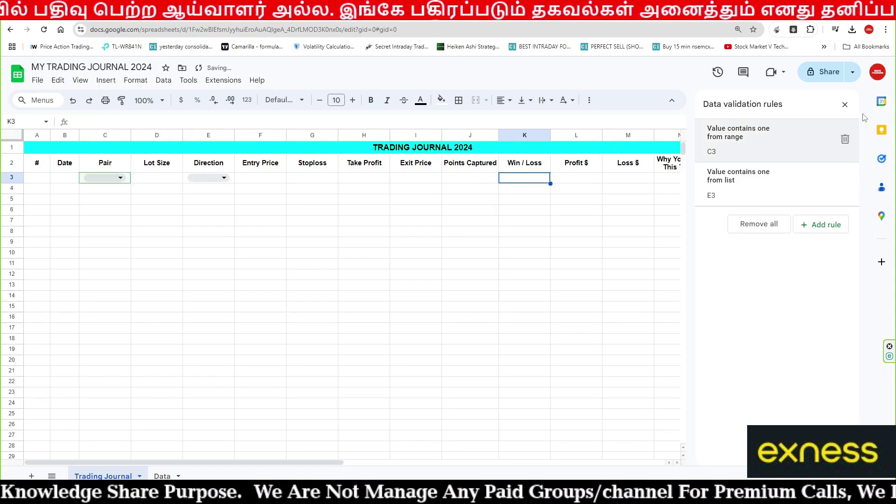
pyautogui.click(845, 105)
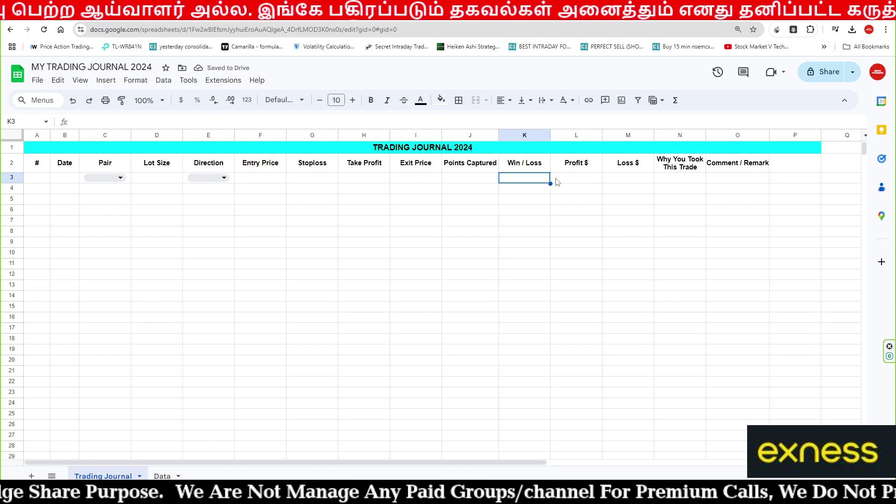
# - Add a dropdown to K3 with a green first option and red second option
pyautogui.rightClick(531, 181)
pyautogui.moveTo(570, 464)
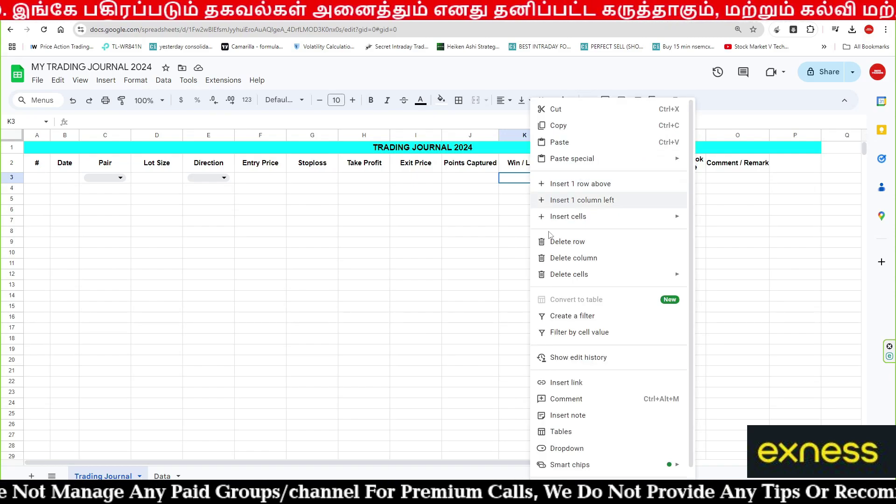
pyautogui.click(579, 452)
pyautogui.click(727, 224)
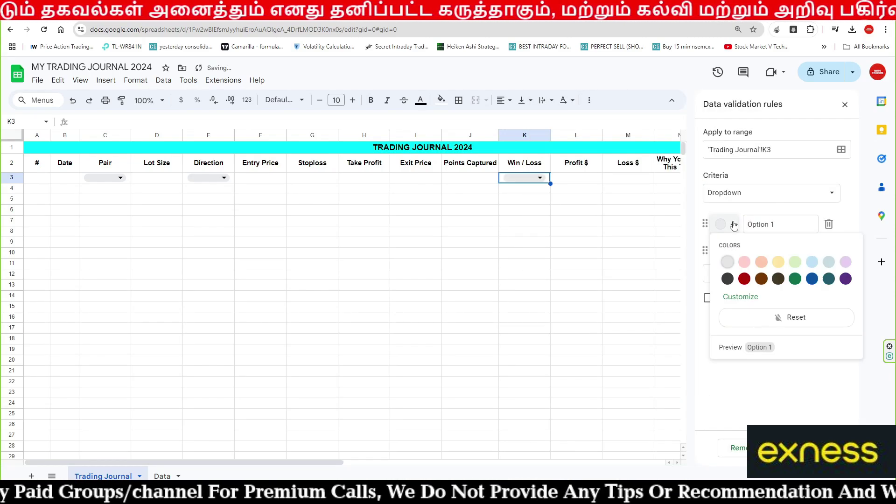
pyautogui.click(796, 279)
pyautogui.click(723, 251)
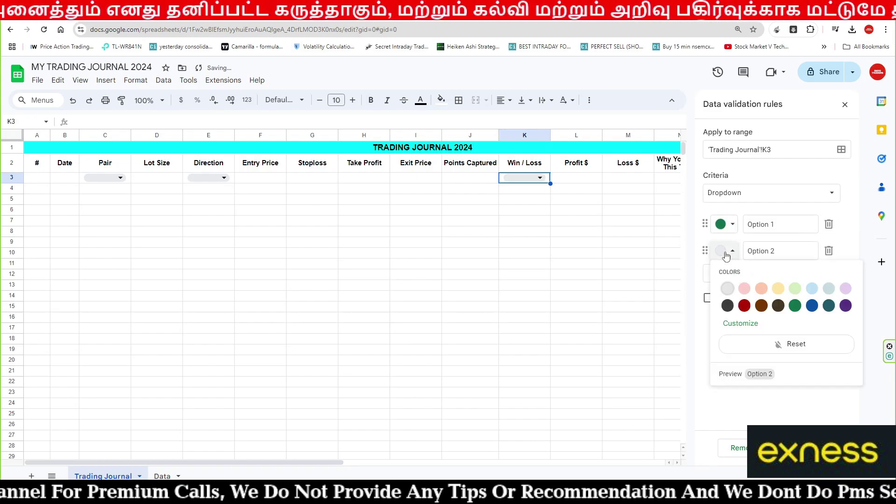
pyautogui.click(745, 306)
# - Name the options WIN and LOSE, save the rule and close the panel
pyautogui.click(761, 229)
pyautogui.write('WIN')
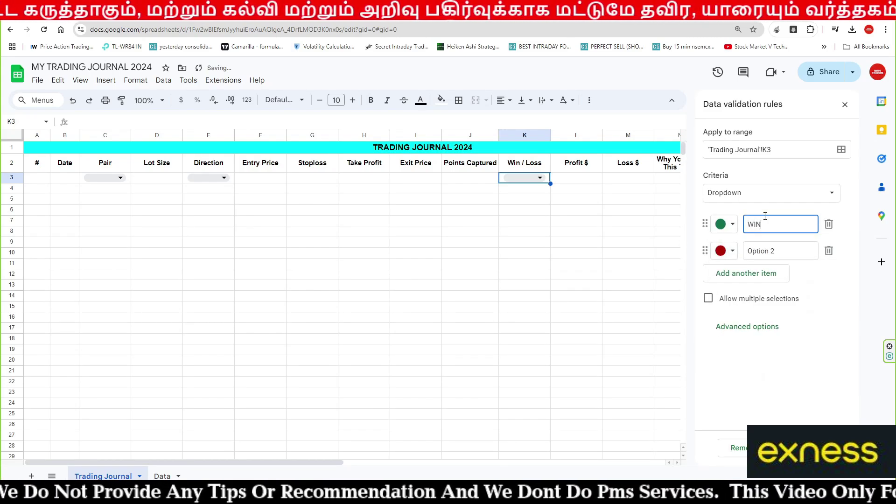
pyautogui.press('Tab')
pyautogui.write('LOSE')
pyautogui.click(826, 346)
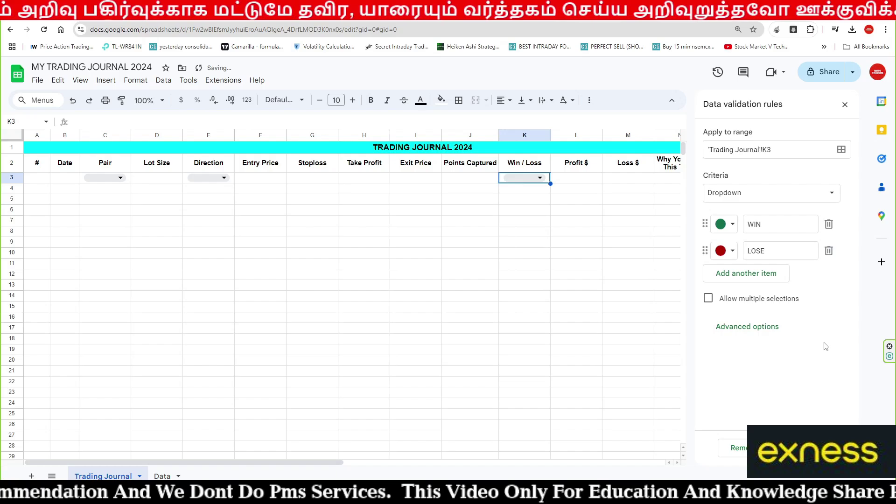
pyautogui.click(831, 447)
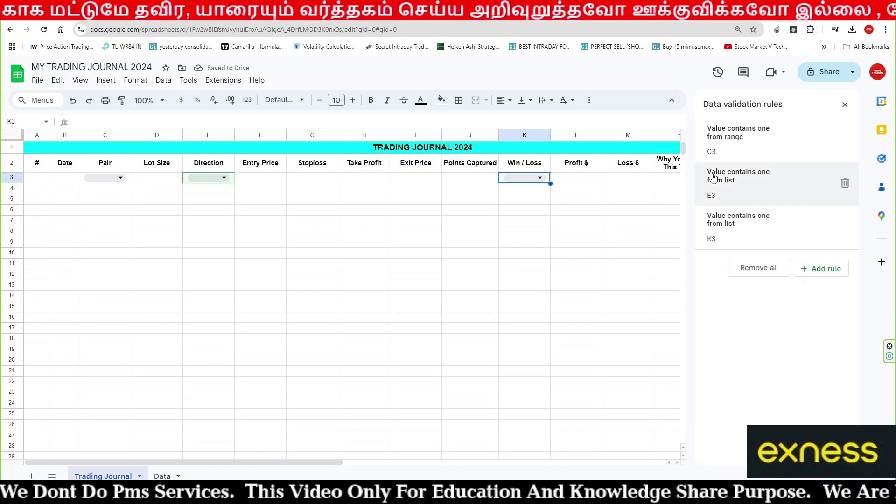
pyautogui.click(845, 105)
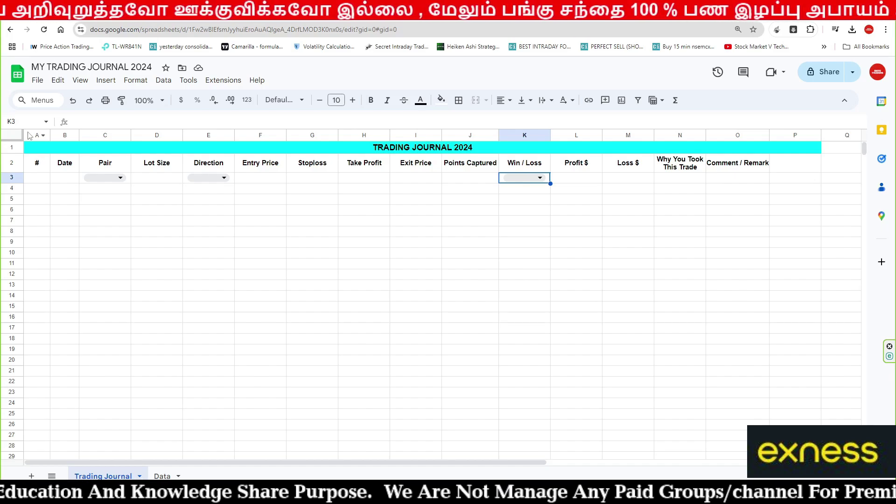
# - Turn off gridlines for the whole sheet
pyautogui.click(12, 135)
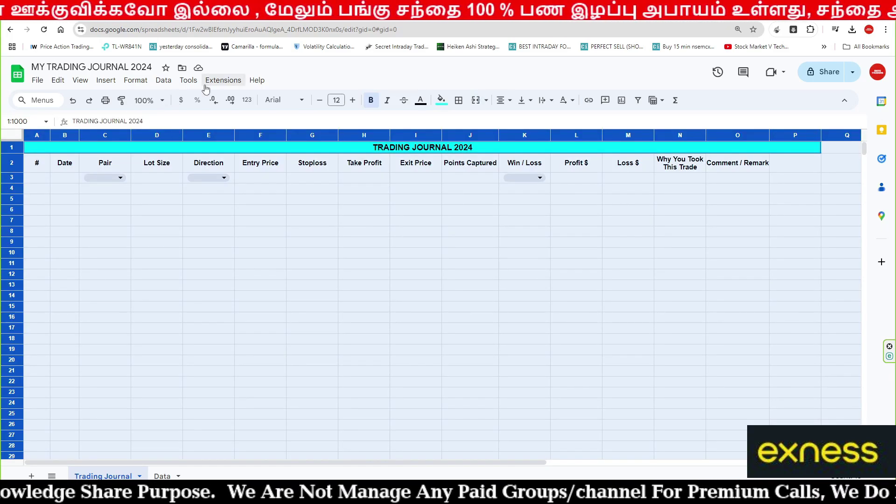
pyautogui.click(113, 84)
pyautogui.moveTo(80, 79)
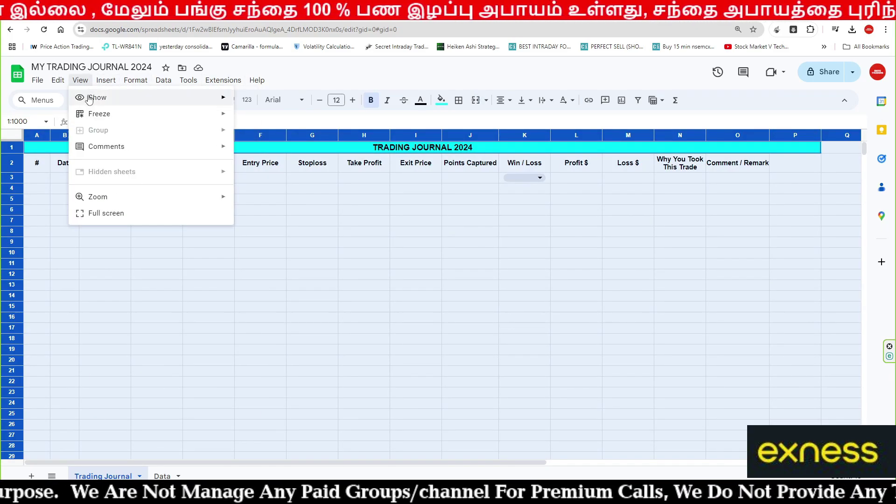
pyautogui.click(294, 117)
pyautogui.click(369, 234)
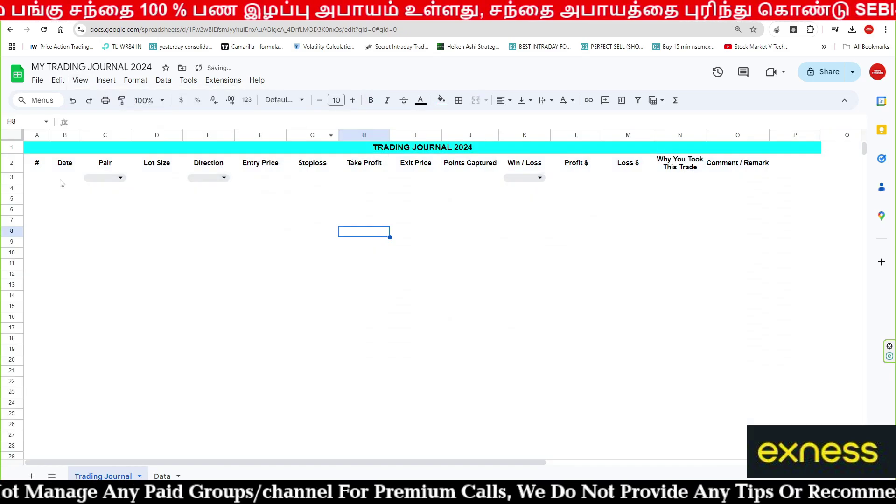
# - Apply all borders to header rows A1:P2
pyautogui.click(42, 149)
pyautogui.moveTo(647, 149); pyautogui.dragTo(365, 162)
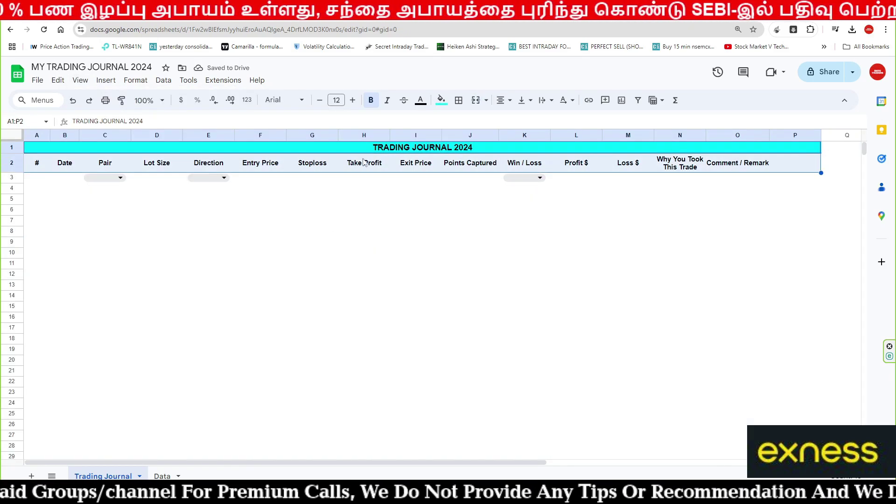
pyautogui.click(459, 100)
pyautogui.click(463, 120)
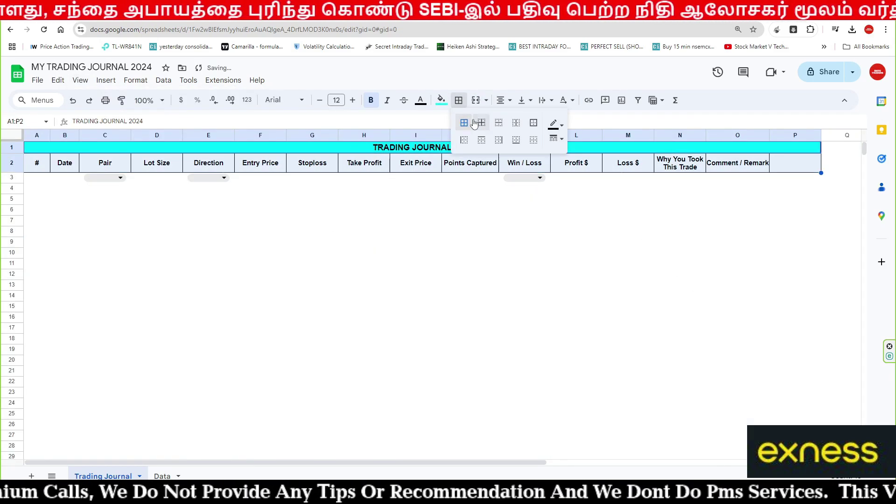
pyautogui.click(260, 242)
# - Apply blue all-borders to the entry area A3:P27
pyautogui.moveTo(47, 181); pyautogui.dragTo(795, 435)
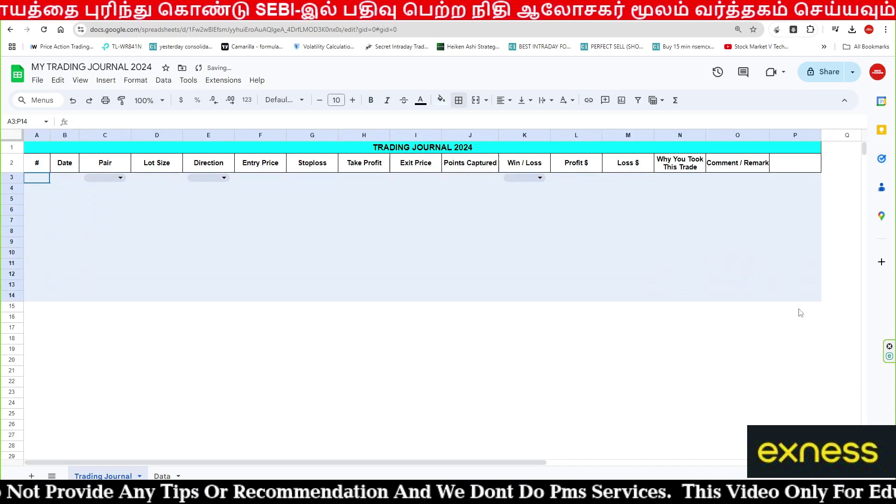
pyautogui.click(459, 100)
pyautogui.click(554, 124)
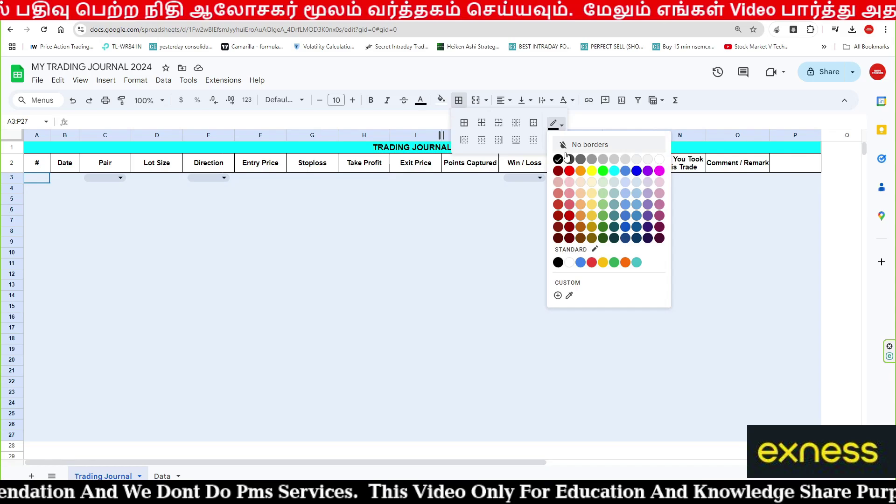
pyautogui.click(633, 175)
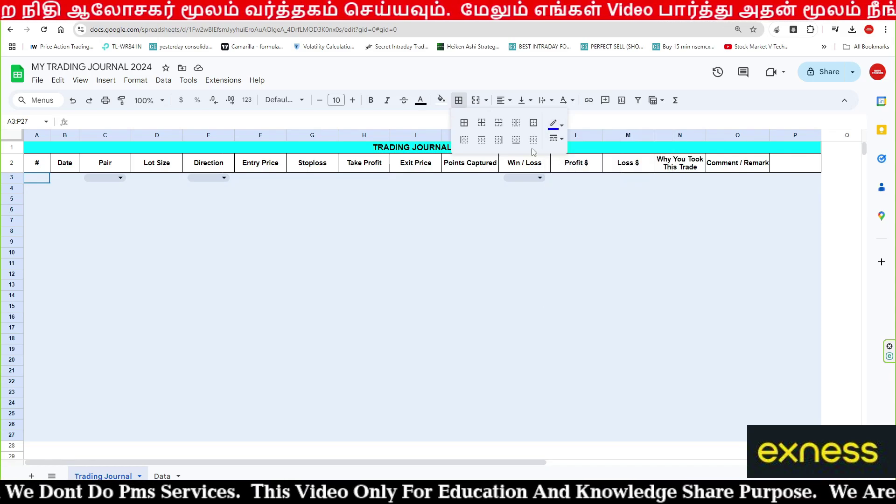
pyautogui.click(464, 123)
pyautogui.click(306, 264)
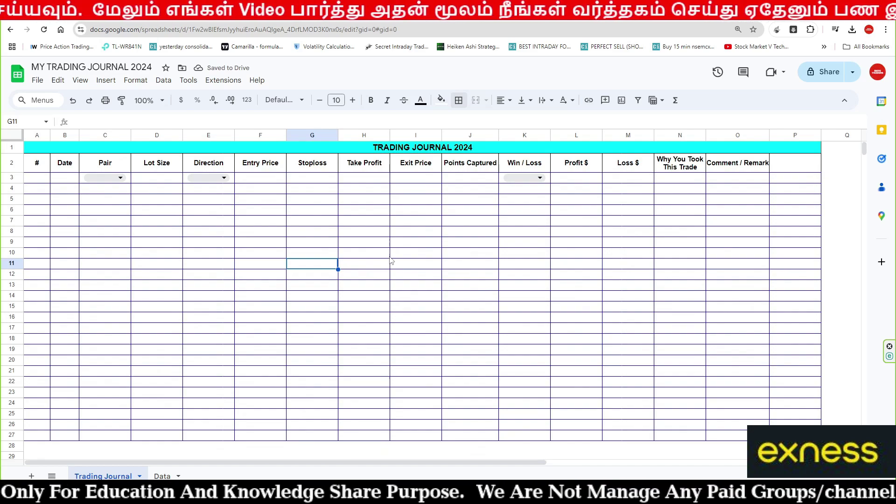
# - Select columns K, E and C and centre them horizontally
pyautogui.click(525, 135)
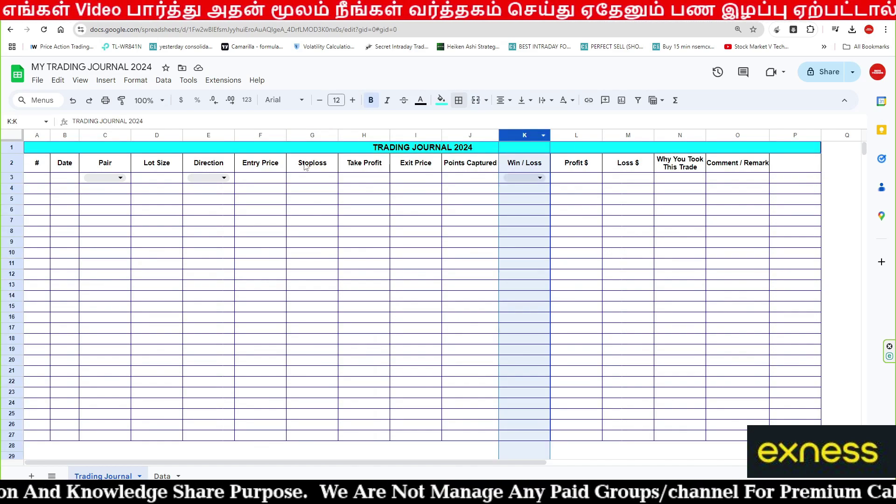
pyautogui.keyDown('ctrl'); pyautogui.click(208, 136); pyautogui.keyUp('ctrl')
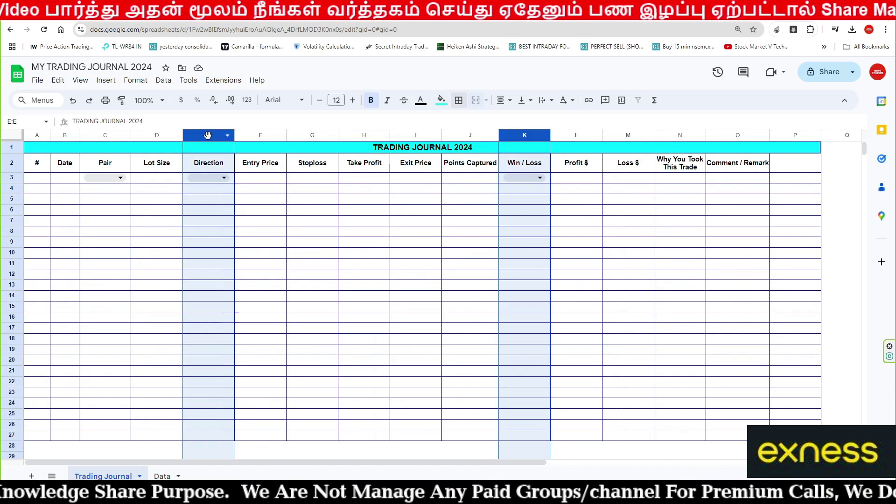
pyautogui.keyDown('ctrl'); pyautogui.click(106, 135); pyautogui.keyUp('ctrl')
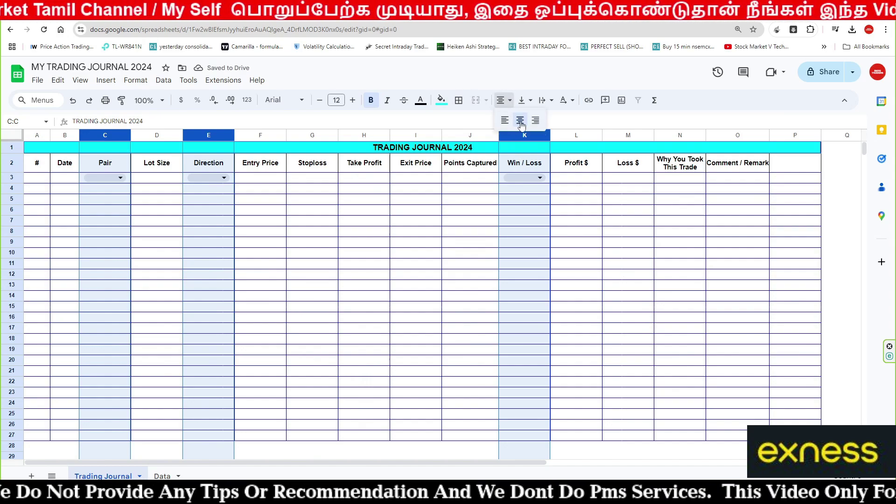
pyautogui.moveTo(525, 135)
pyautogui.click(503, 135)
# - Insert a new column K before Win / Loss headed 'Risk / Reward'
pyautogui.rightClick(505, 135)
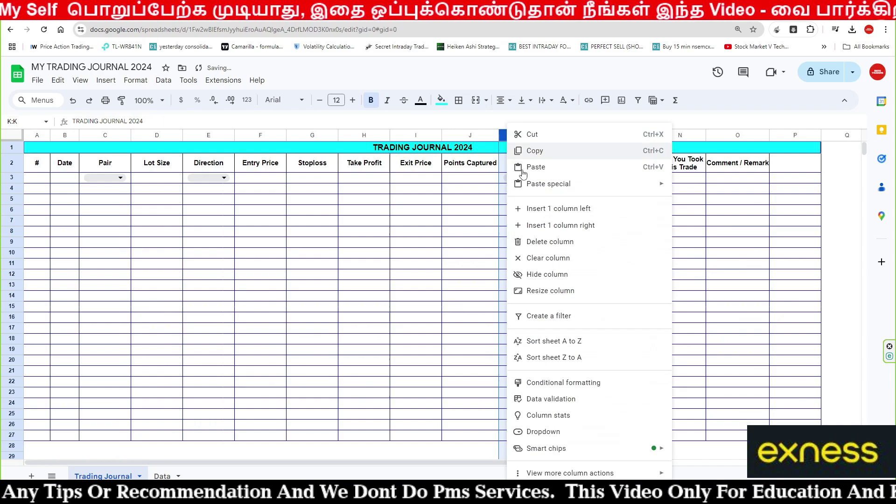
pyautogui.click(534, 210)
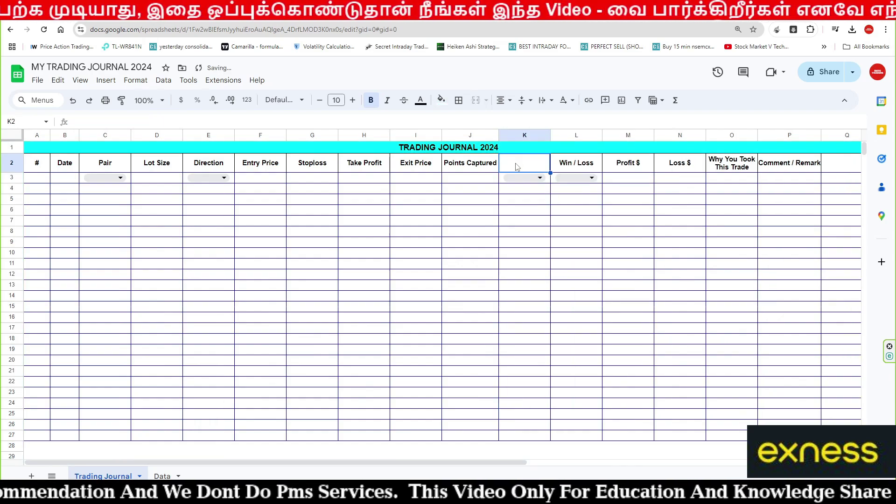
pyautogui.write('Risk / Re')
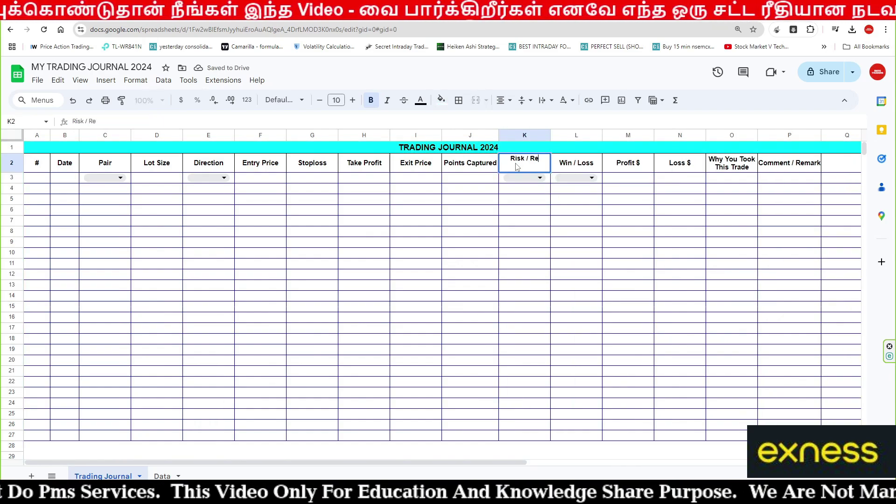
pyautogui.write('ward')
pyautogui.press('Return')
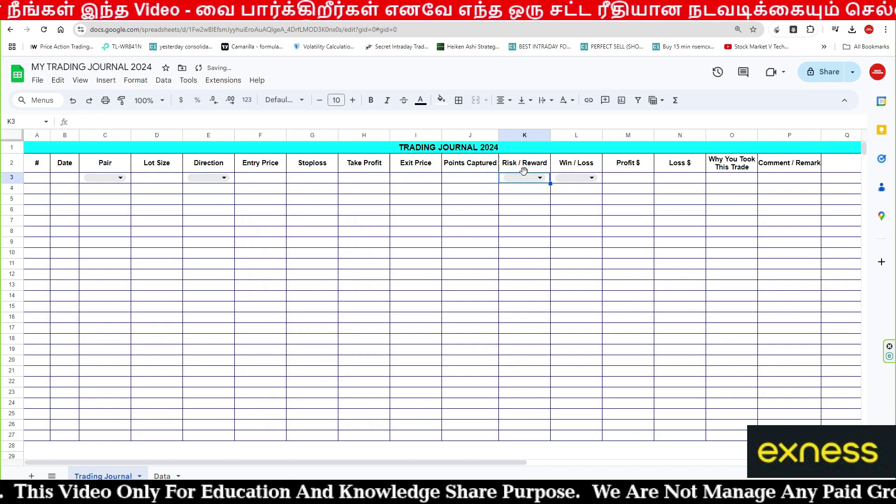
pyautogui.click(525, 180)
# - Delete the WIN/LOSE validation rule from Risk / Reward cell K3
pyautogui.click(654, 243)
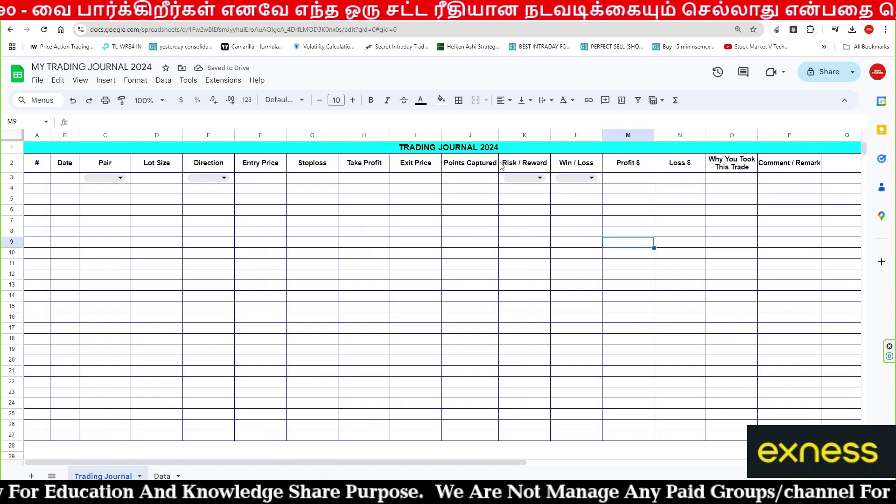
pyautogui.doubleClick(518, 178)
pyautogui.click(680, 254)
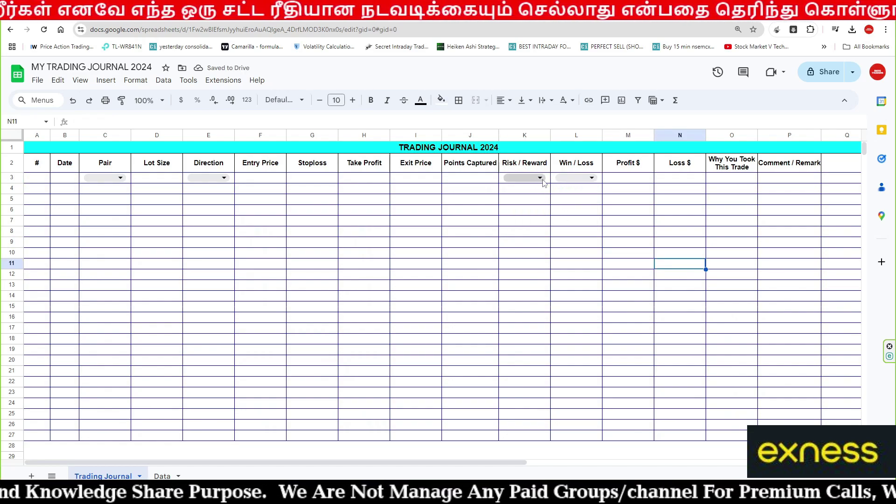
pyautogui.doubleClick(543, 179)
pyautogui.click(586, 227)
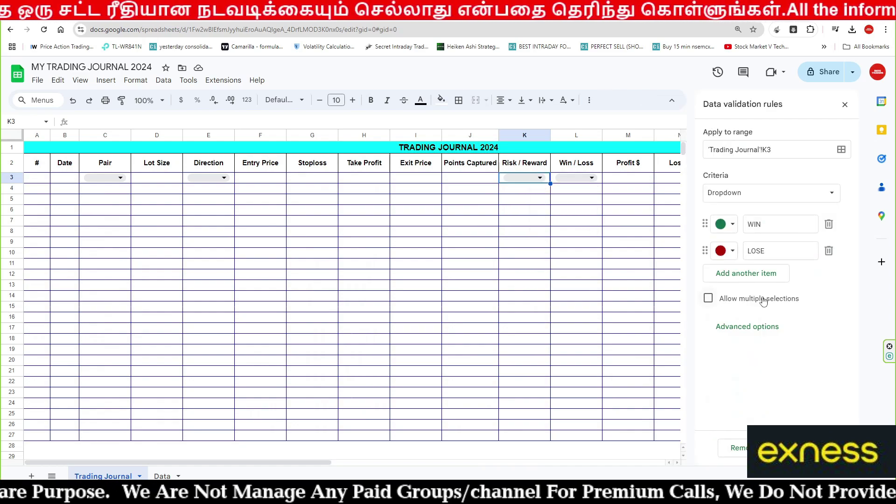
pyautogui.click(739, 448)
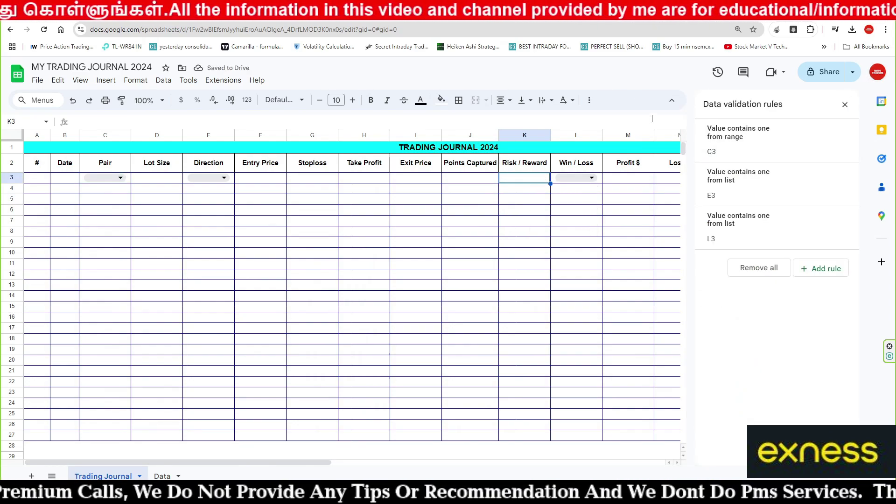
pyautogui.click(617, 249)
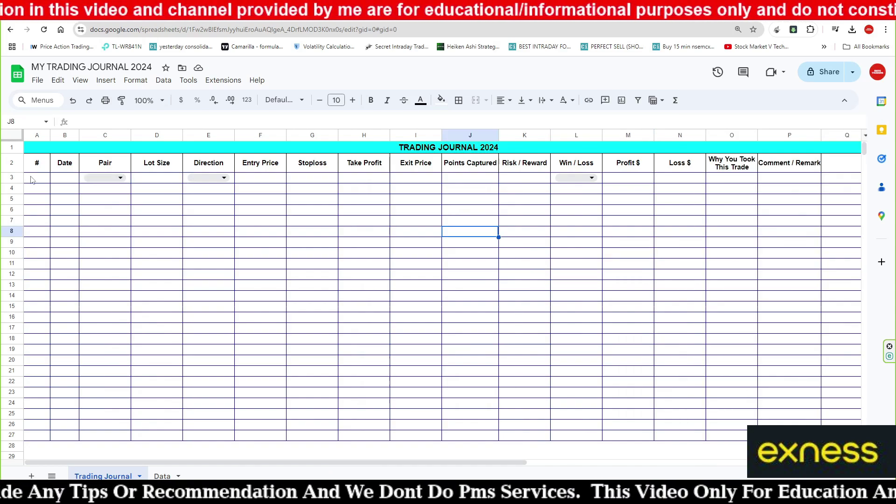
# - Enter trade number 1 and date 20.10.2024 in row 3, widening column B
pyautogui.click(32, 180)
pyautogui.write('1')
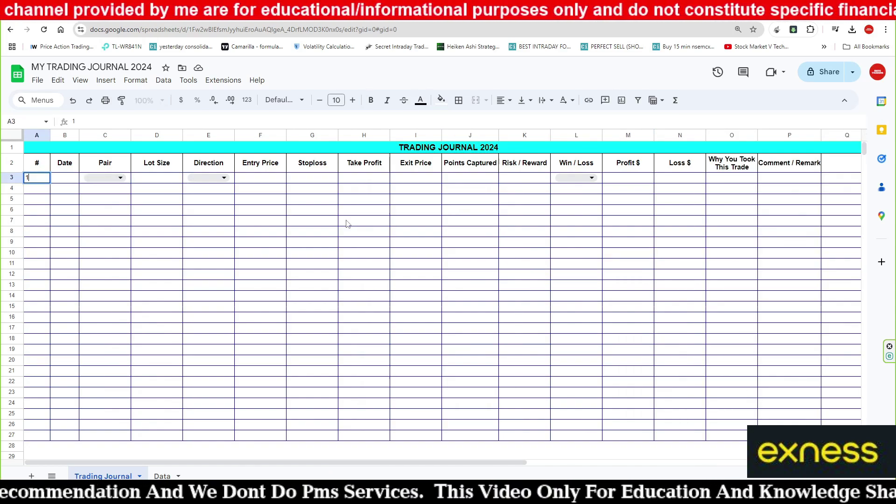
pyautogui.press('Tab')
pyautogui.write('2')
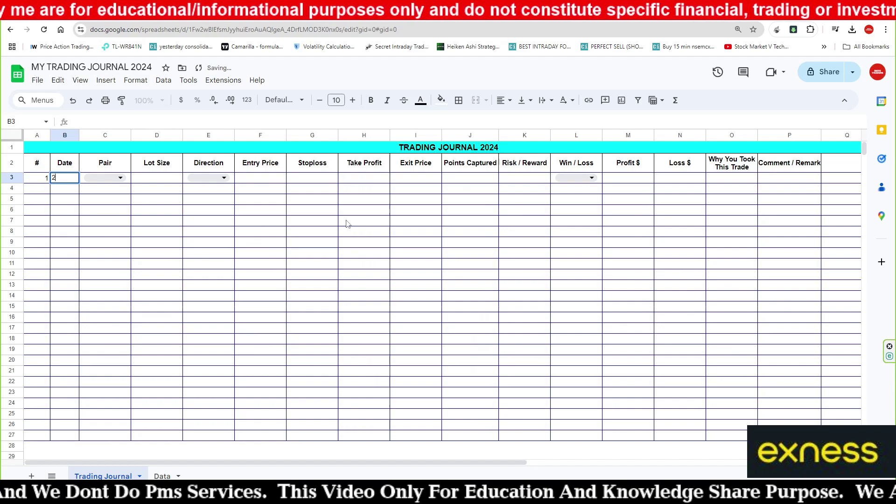
pyautogui.write('0.10.2024')
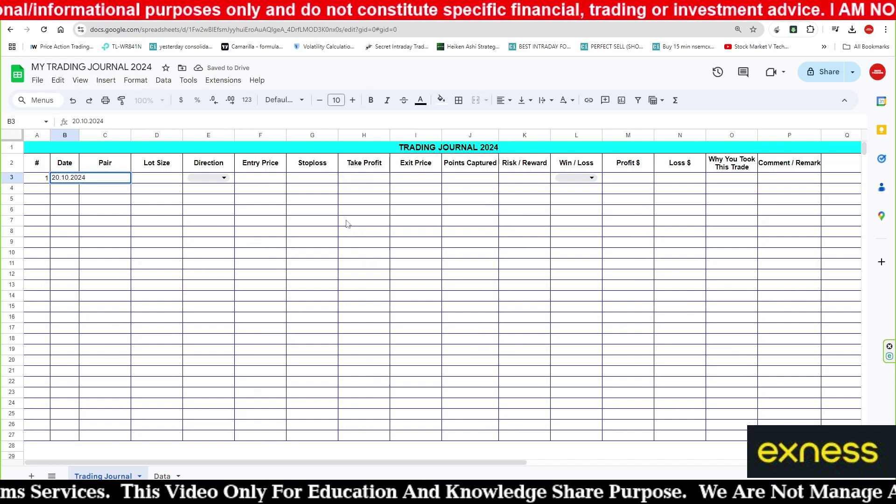
pyautogui.press('Tab')
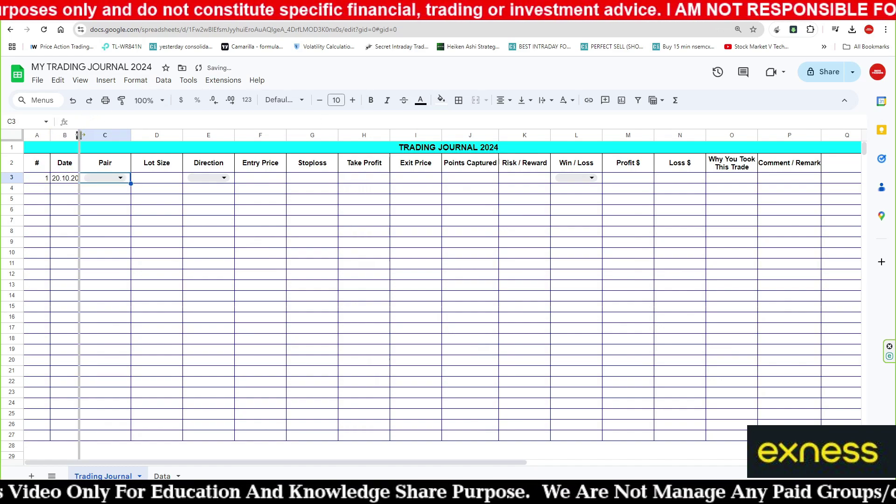
pyautogui.moveTo(80, 135); pyautogui.dragTo(90, 135)
# - Choose pair XAUUSD, lot size 0.1 and direction SELL for the first trade
pyautogui.click(129, 178)
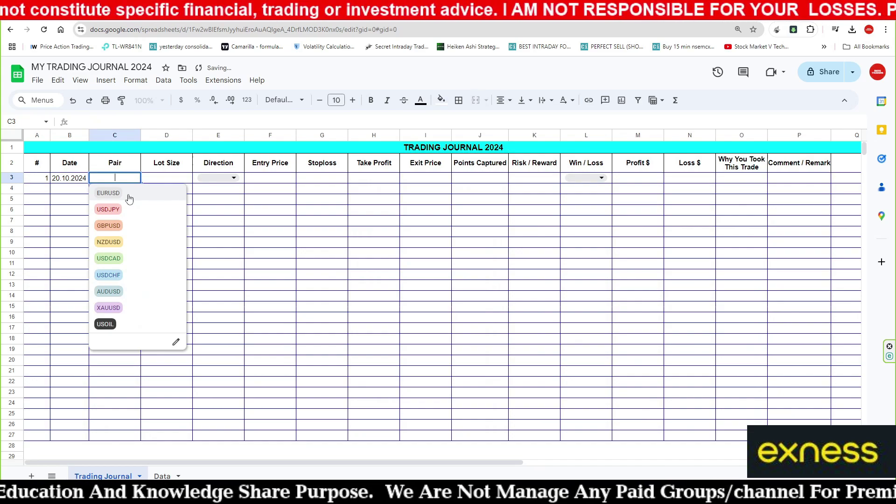
pyautogui.click(130, 196)
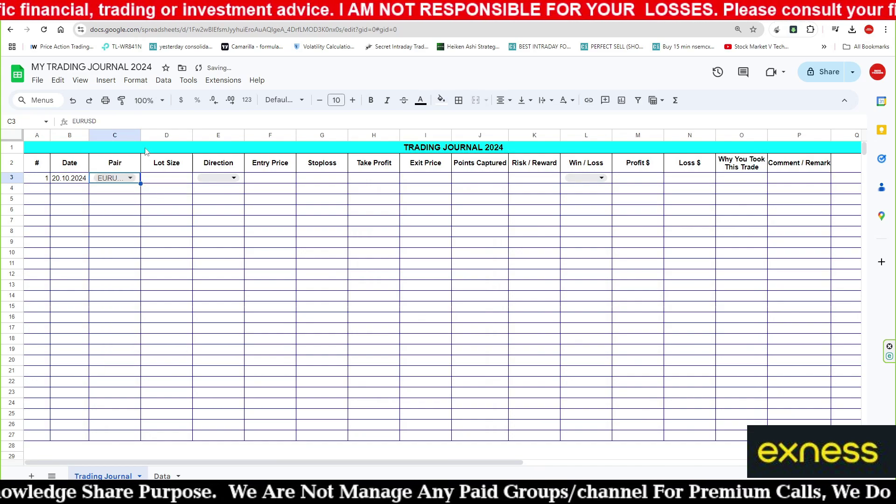
pyautogui.click(126, 178)
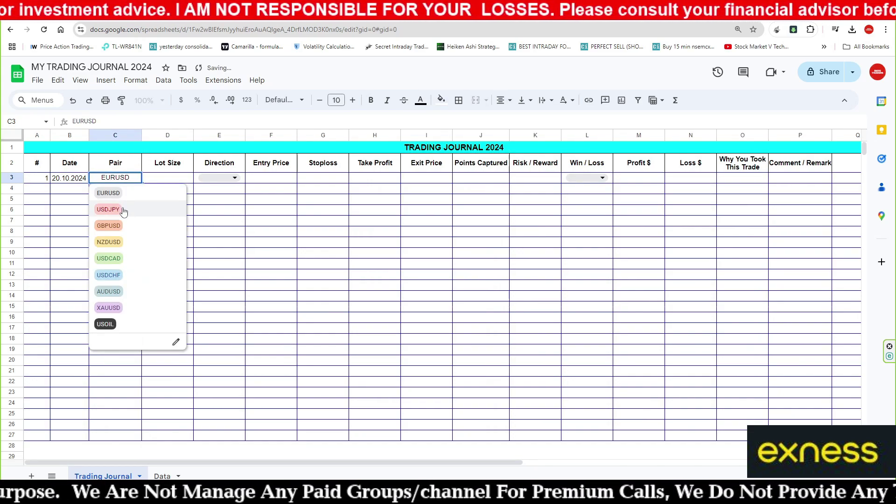
pyautogui.click(108, 307)
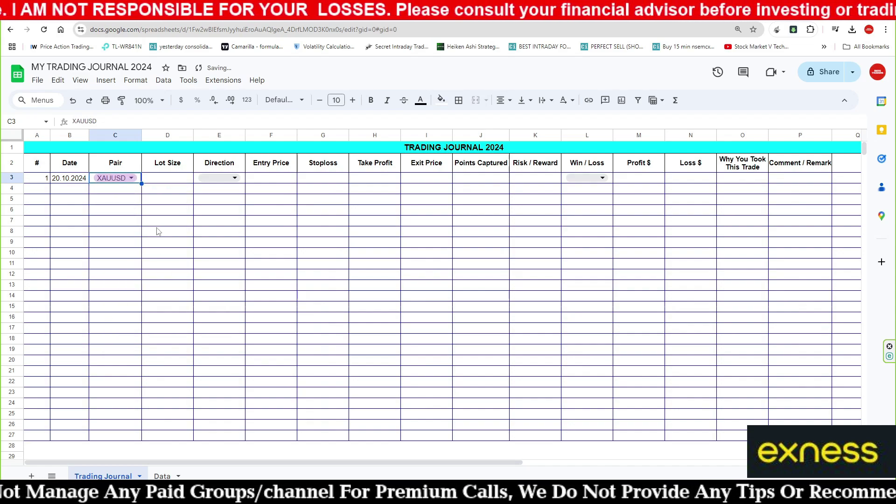
pyautogui.click(172, 180)
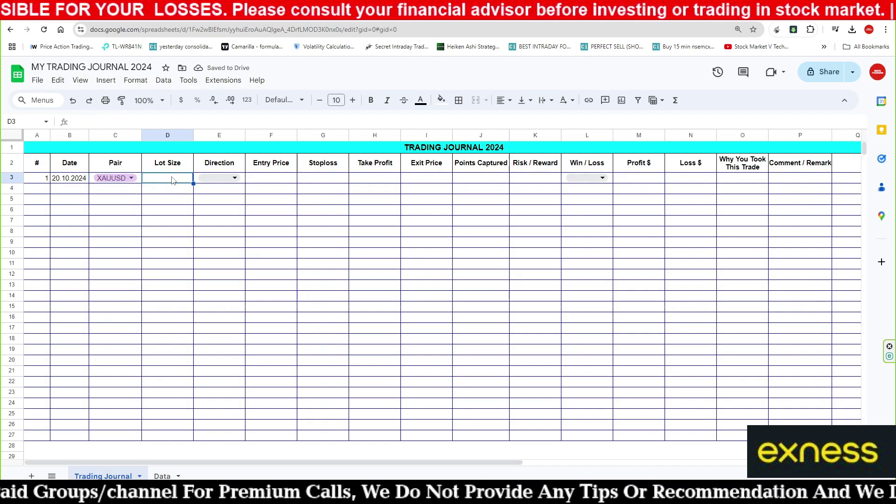
pyautogui.write('0.1')
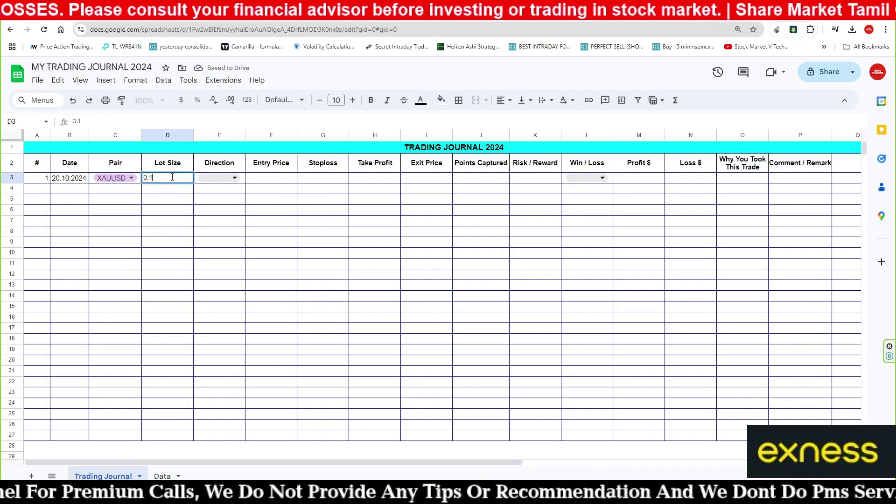
pyautogui.click(172, 178)
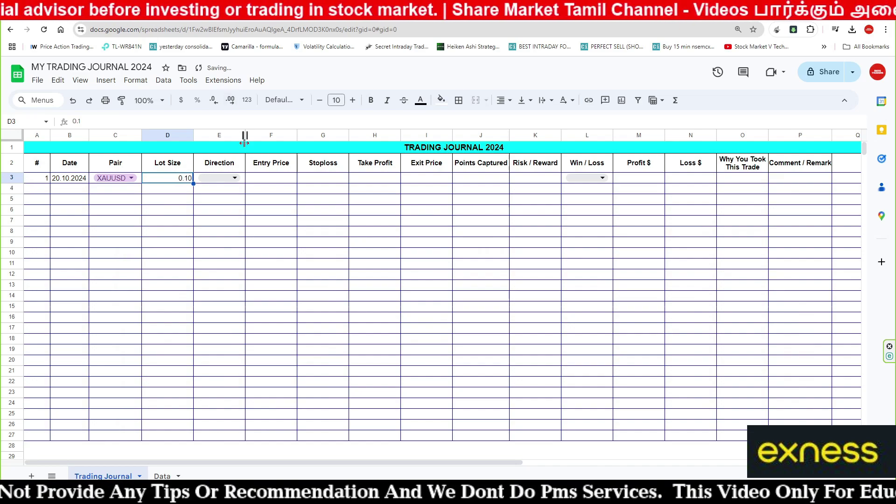
pyautogui.click(236, 180)
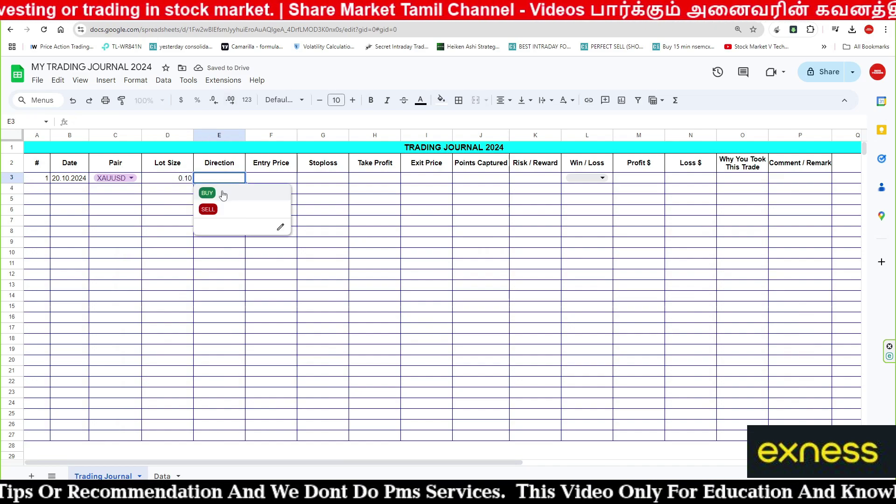
pyautogui.click(208, 209)
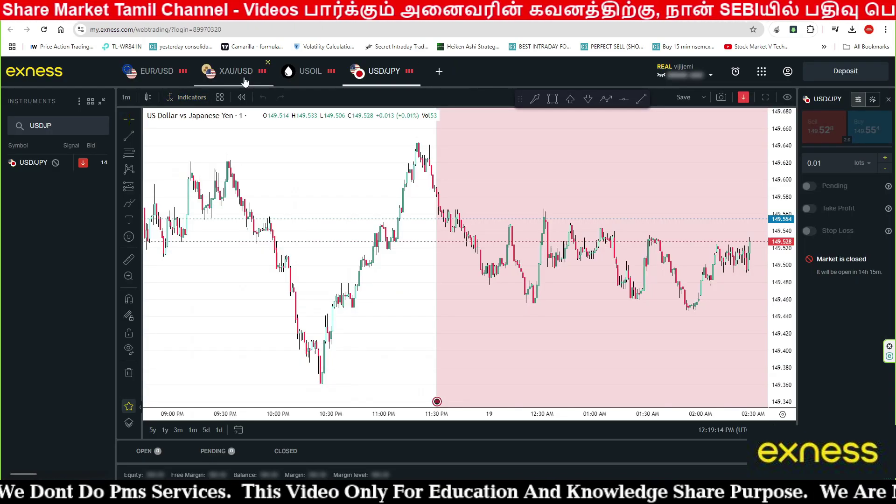
# - Show the Gold XAU/USD chart on 15-minute candles with enlarged price scale
pyautogui.click(234, 70)
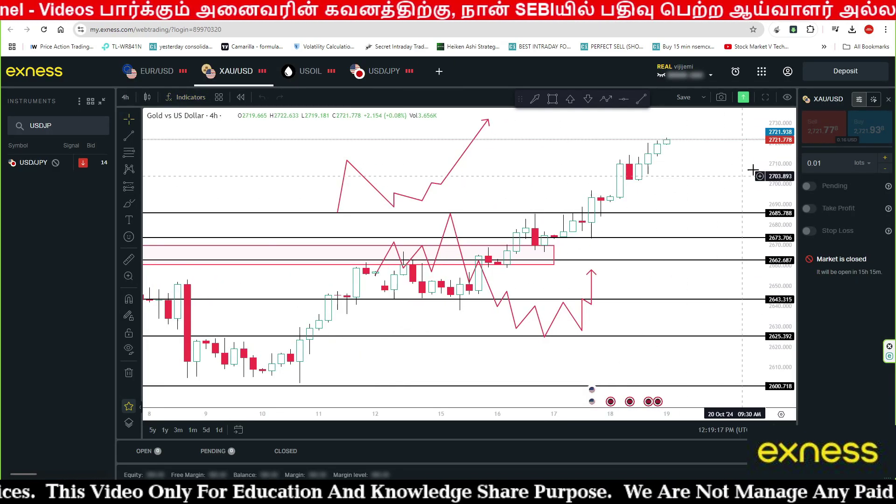
pyautogui.scroll(-3, 550, 250)
pyautogui.moveTo(719, 309); pyautogui.dragTo(627, 326)
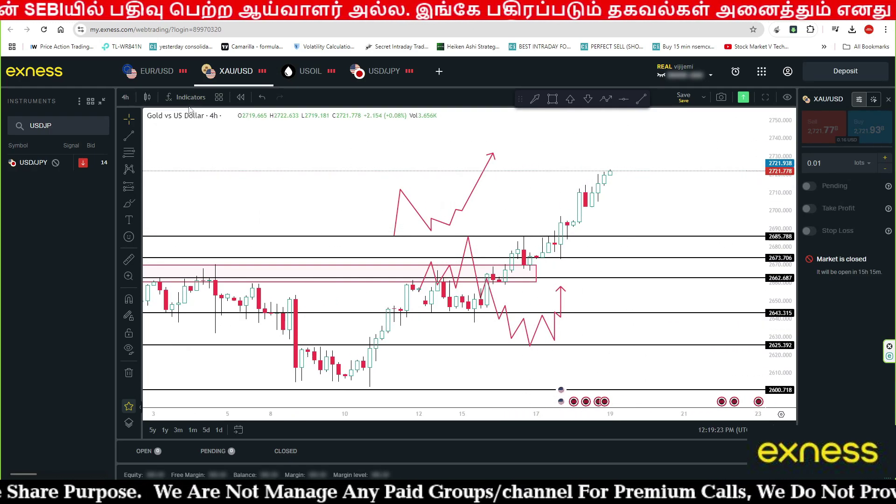
pyautogui.click(125, 97)
pyautogui.click(134, 161)
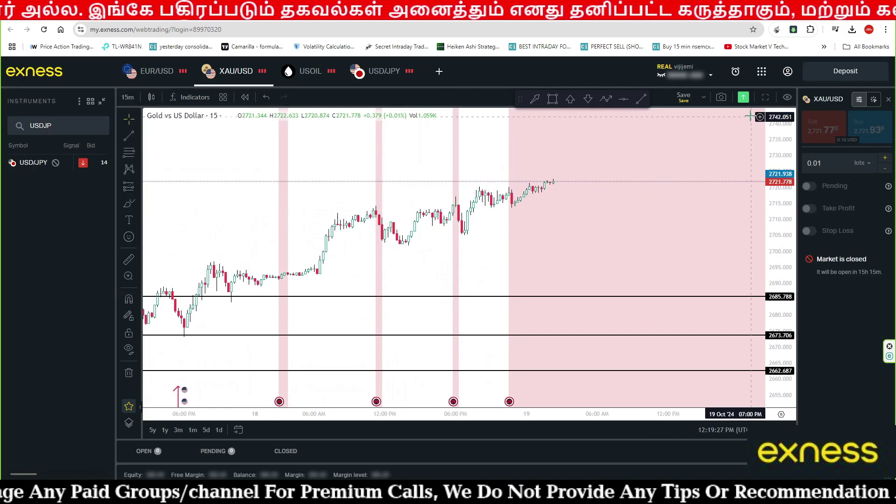
pyautogui.moveTo(760, 269); pyautogui.dragTo(662, 216)
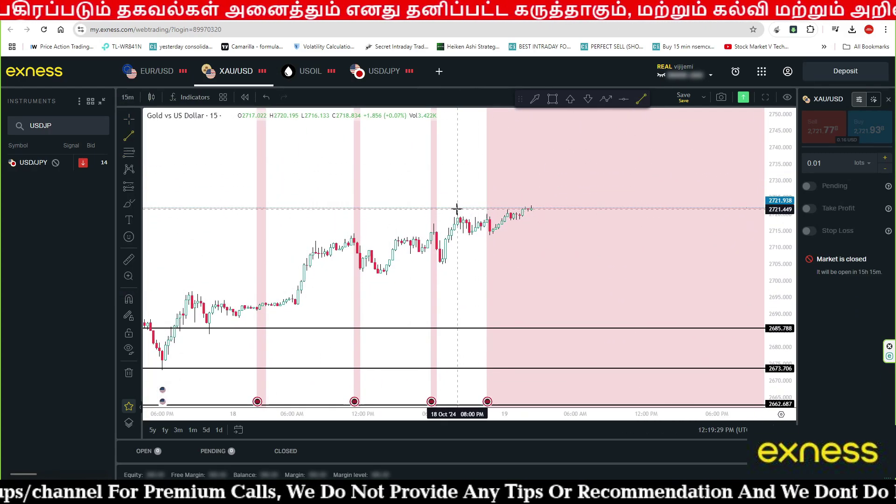
# - Draw a trend line from the recent high to the current price near 2721.6
pyautogui.click(457, 208)
pyautogui.click(658, 211)
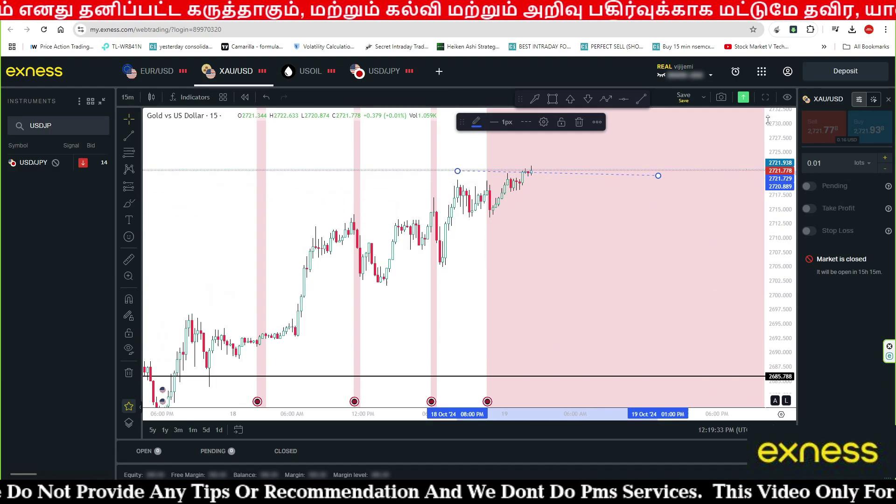
pyautogui.moveTo(660, 170); pyautogui.dragTo(668, 169)
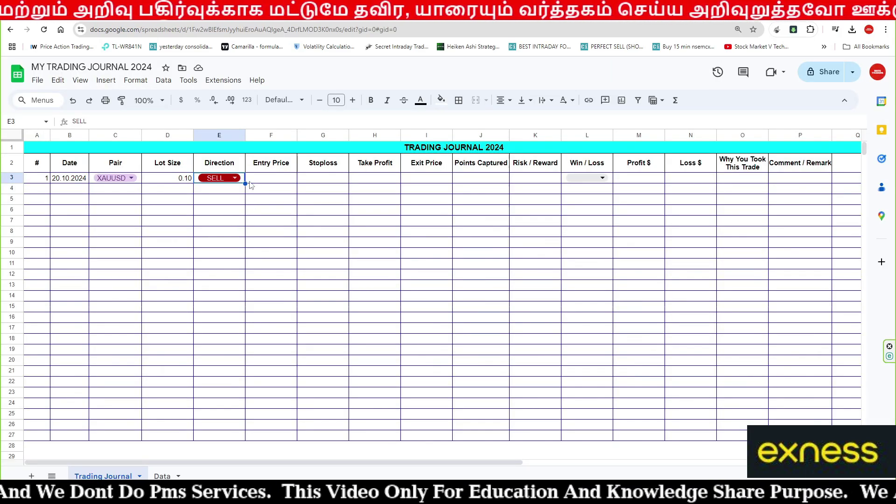
# - Change the direction in E3 to BUY and enter entry price 2721
pyautogui.doubleClick(233, 178)
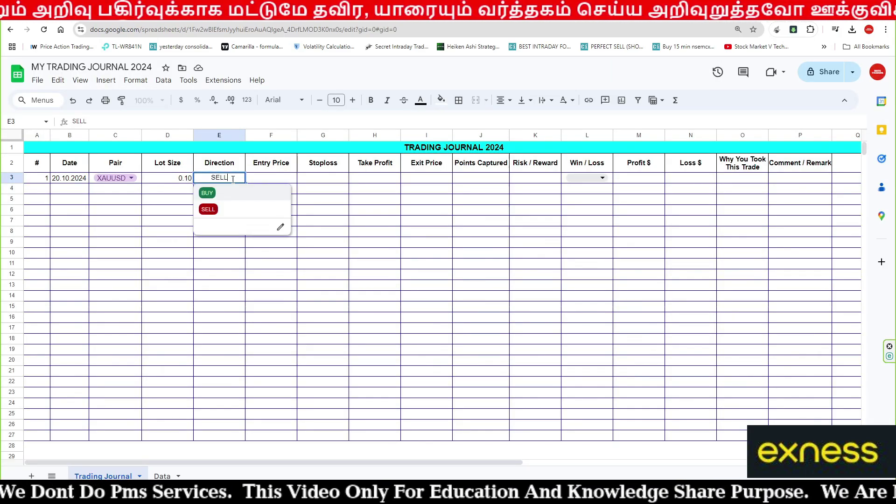
pyautogui.click(207, 193)
pyautogui.click(272, 182)
pyautogui.write('27')
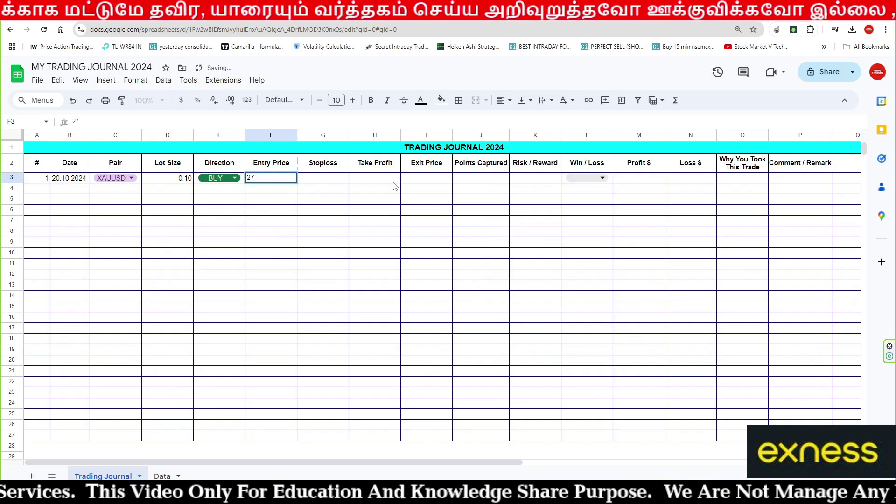
pyautogui.write('21')
pyautogui.press('Tab')
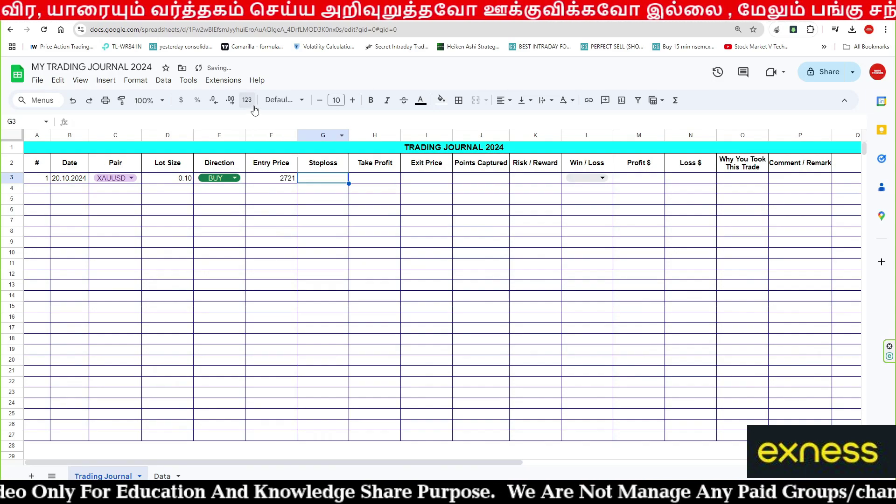
# - After checking the chart, enter stop loss 2717 and take profit 2729
pyautogui.hotkey('ctrl', 'Tab')
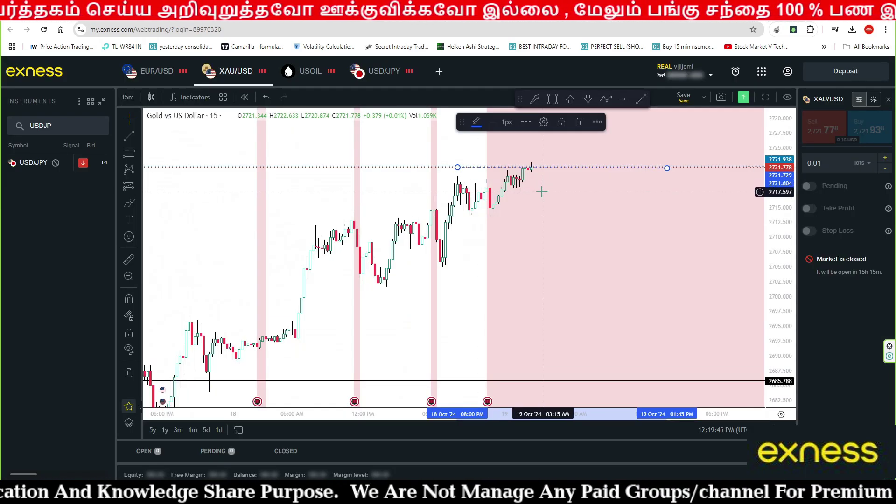
pyautogui.hotkey('ctrl', 'Tab')
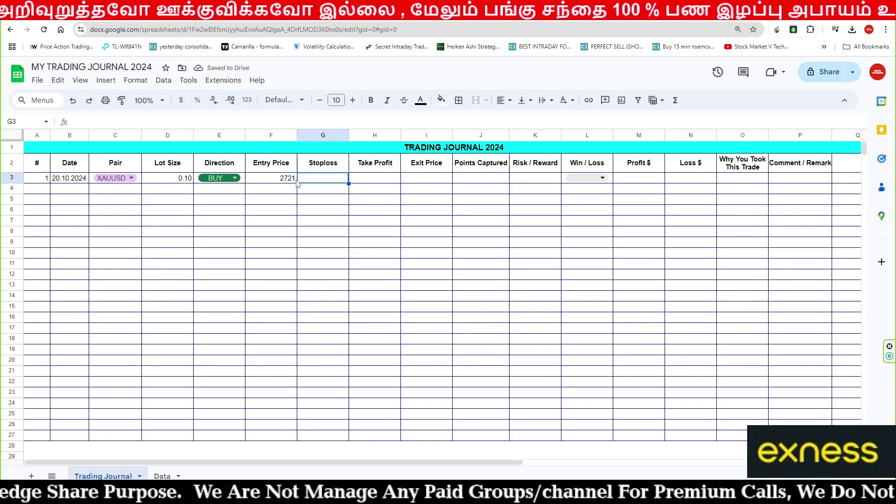
pyautogui.write('2717')
pyautogui.press('Tab')
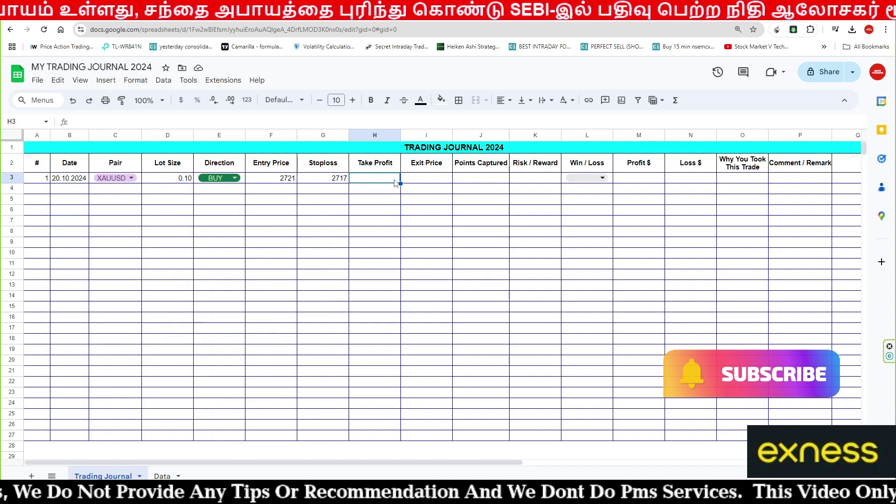
pyautogui.write('27')
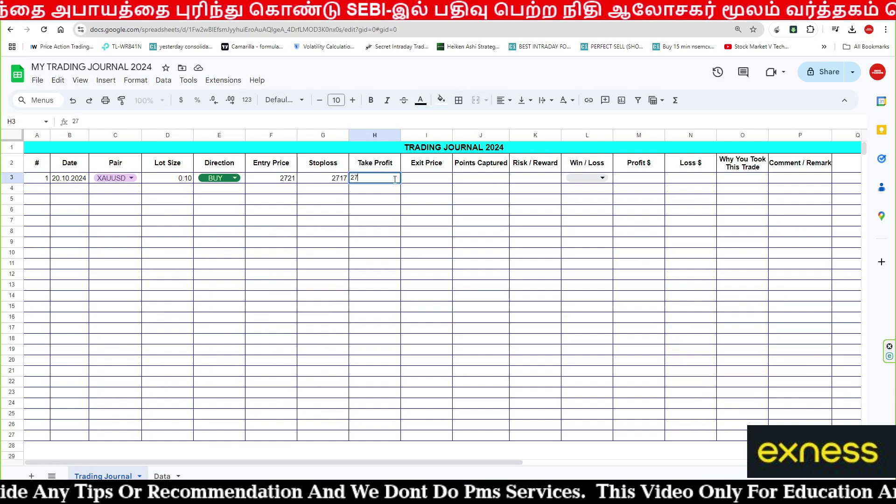
pyautogui.write('29')
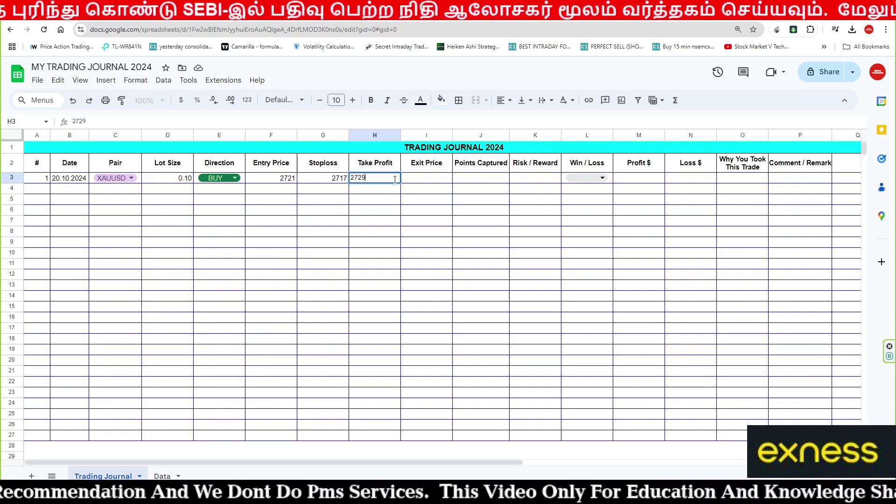
pyautogui.press('Tab')
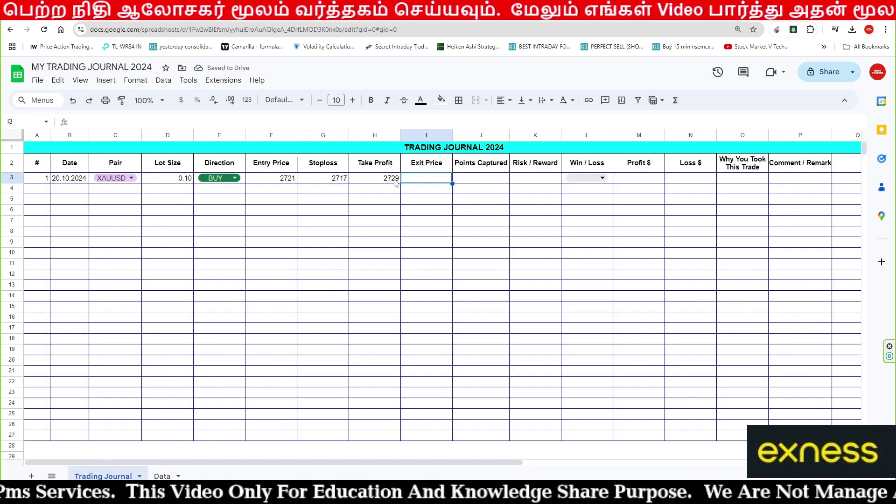
# - Enter exit price 2729 in I3 and the Points Captured subtraction formula in J3
pyautogui.click(394, 182)
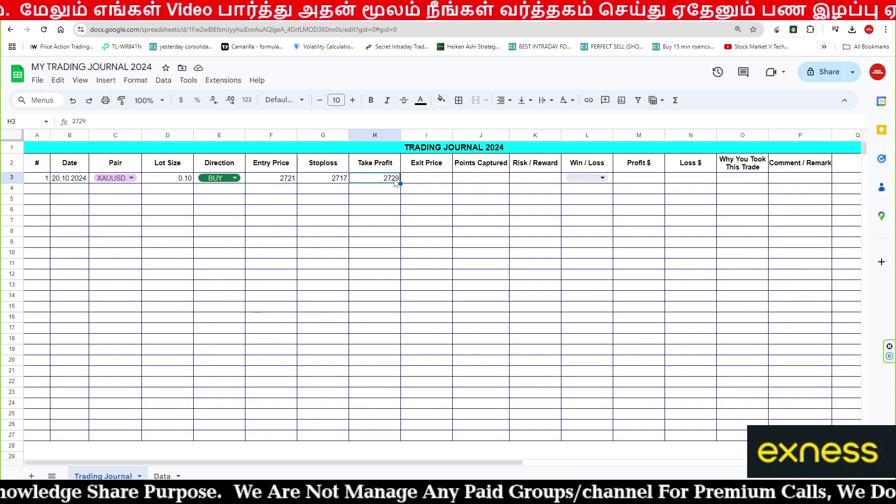
pyautogui.press('Right')
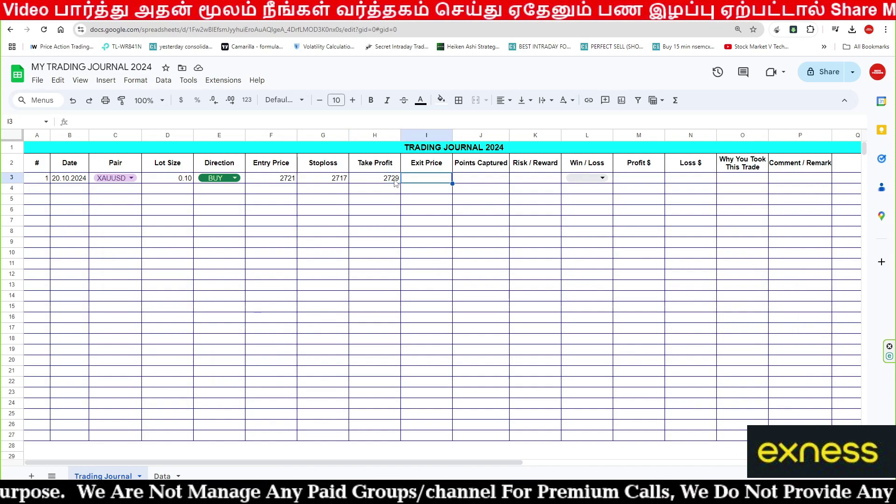
pyautogui.write('2729')
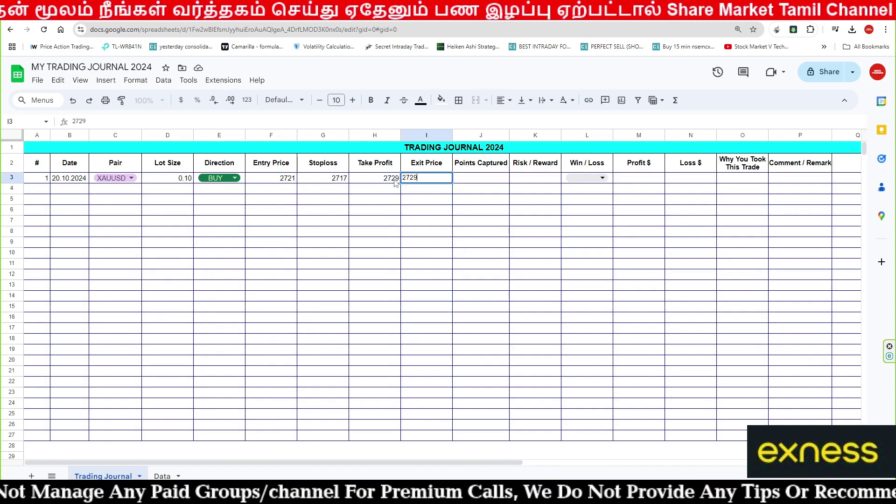
pyautogui.press('Tab')
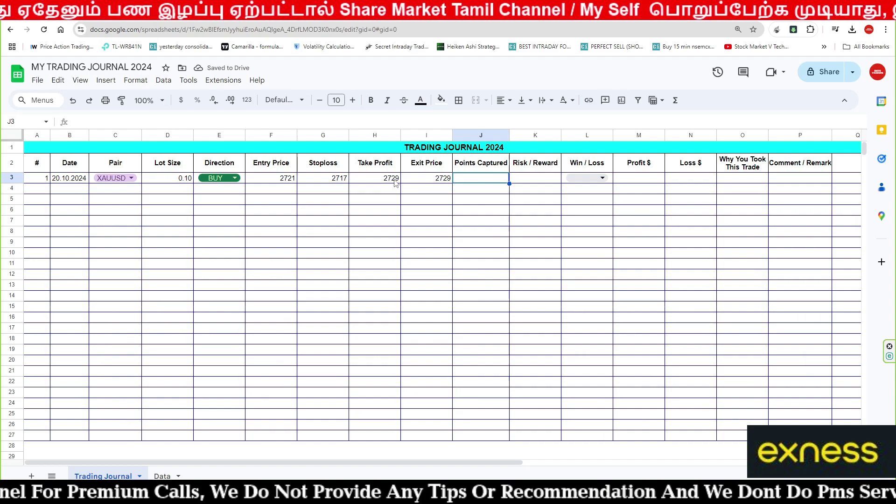
pyautogui.write('=I3')
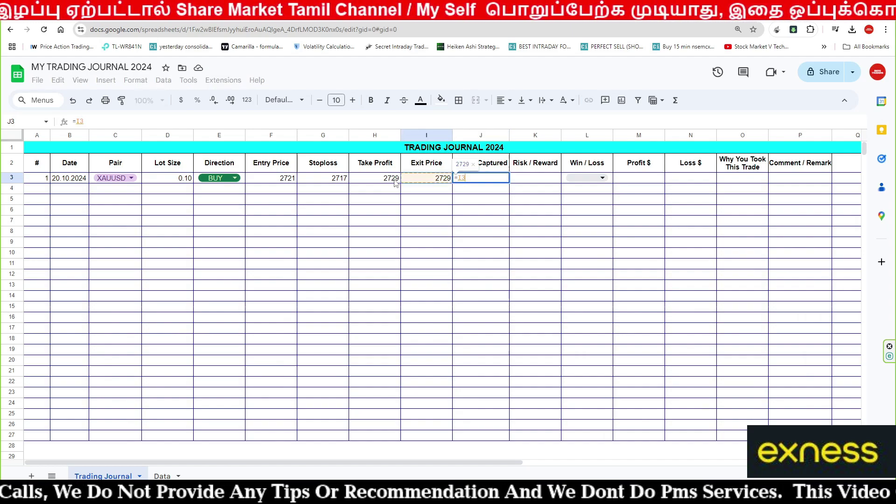
pyautogui.write('-H3')
pyautogui.press('Return')
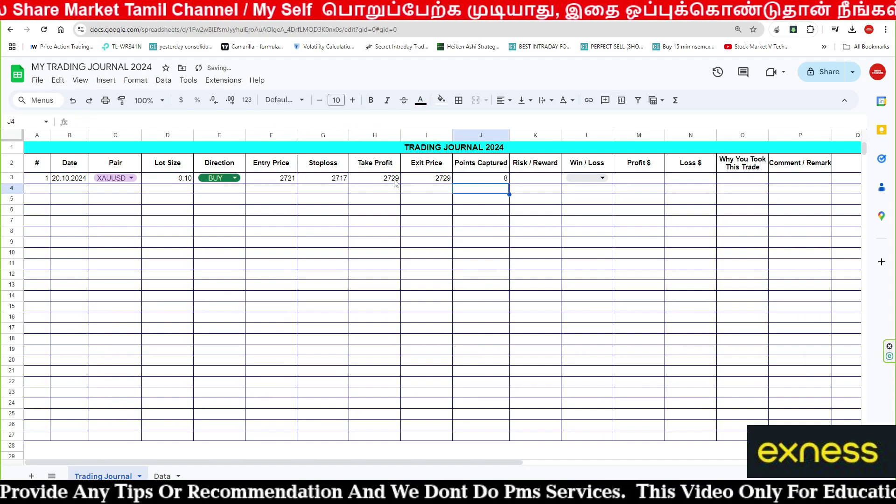
# - Review the Points Captured result and the A2:P2 header row
pyautogui.press('Up')
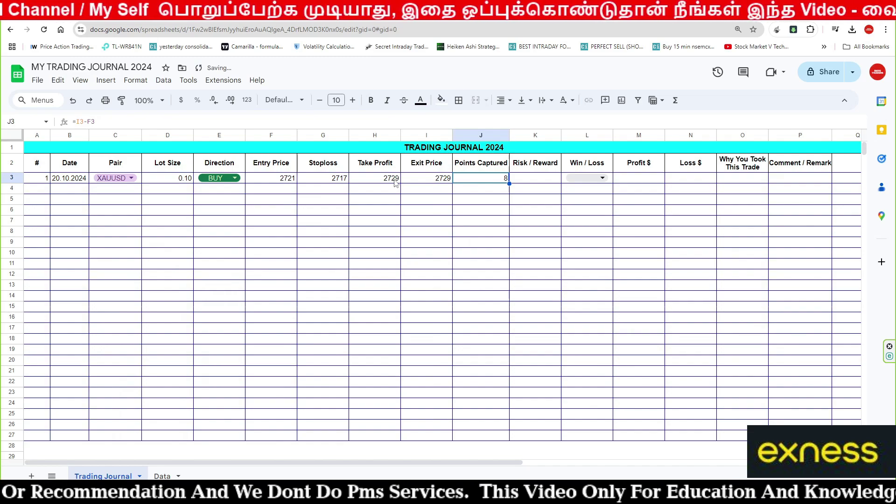
pyautogui.click(468, 136)
pyautogui.click(536, 231)
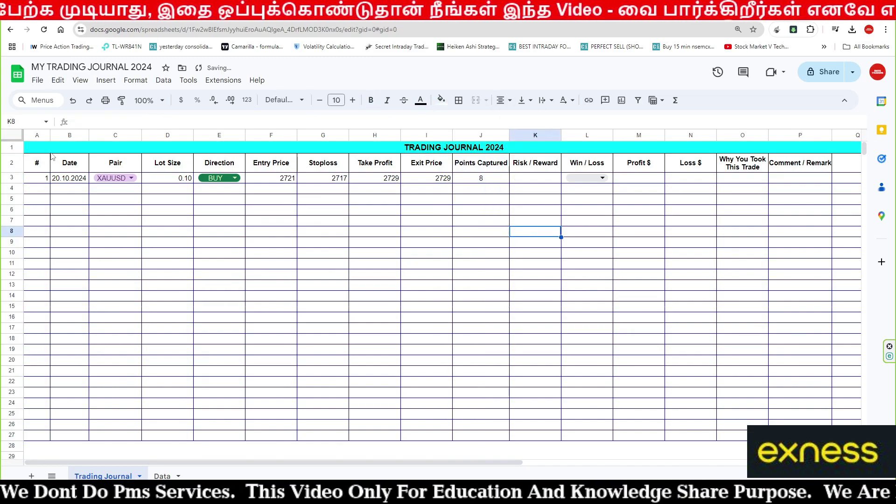
pyautogui.moveTo(31, 158); pyautogui.dragTo(815, 171)
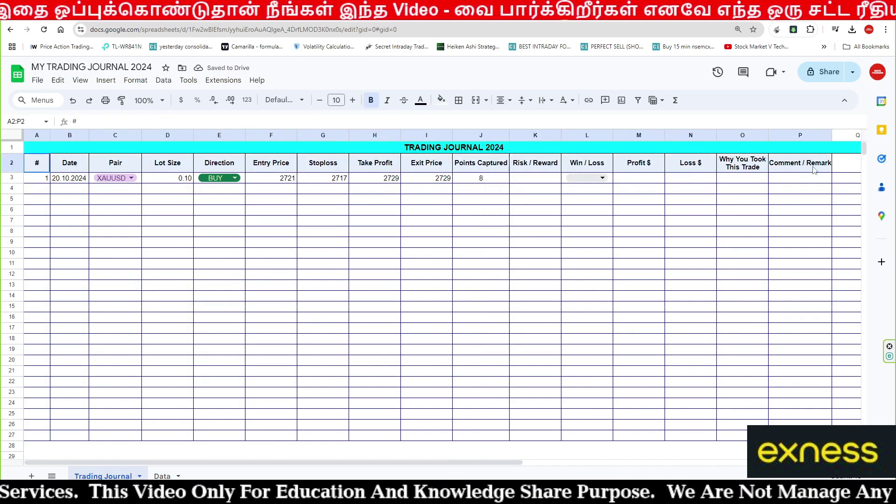
pyautogui.click(536, 231)
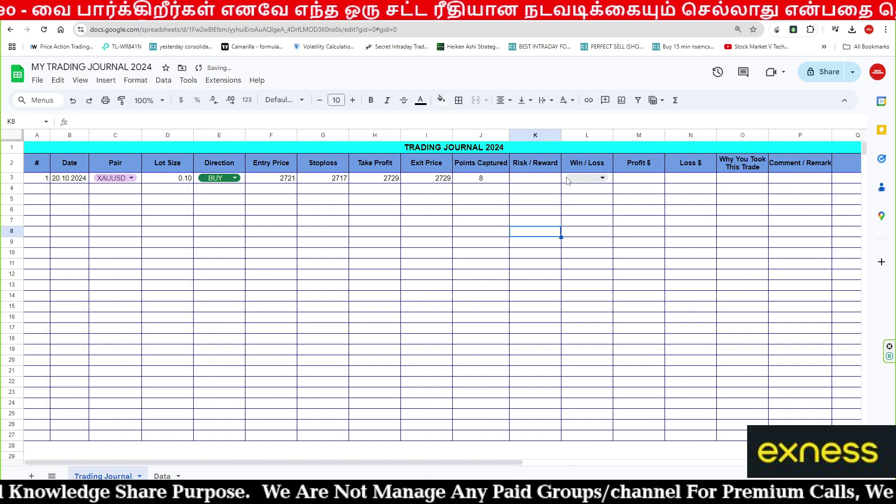
# - In K3, start an IF formula testing E3="Buy" with the buy ratio (H3-F3)/(F3-G3)
pyautogui.click(548, 182)
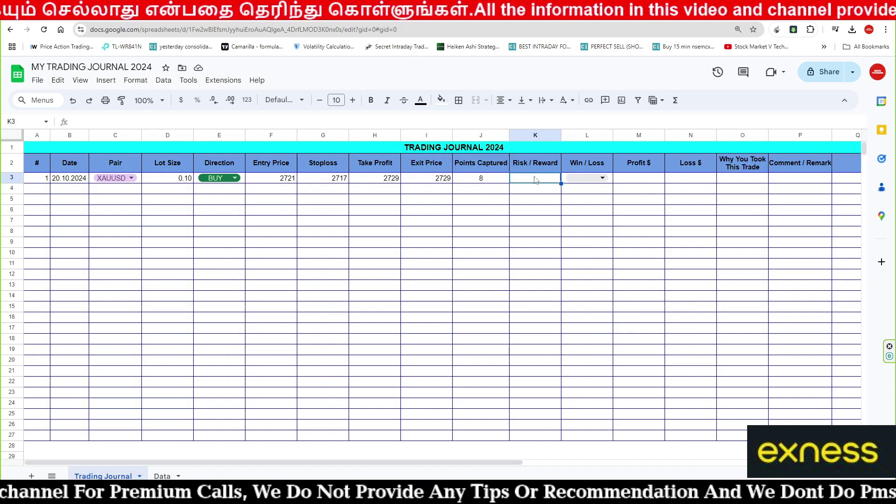
pyautogui.write('=if(')
pyautogui.press('Left')
pyautogui.press('Left')
pyautogui.press('Left')
pyautogui.press('Left')
pyautogui.press('Left')
pyautogui.press('Left')
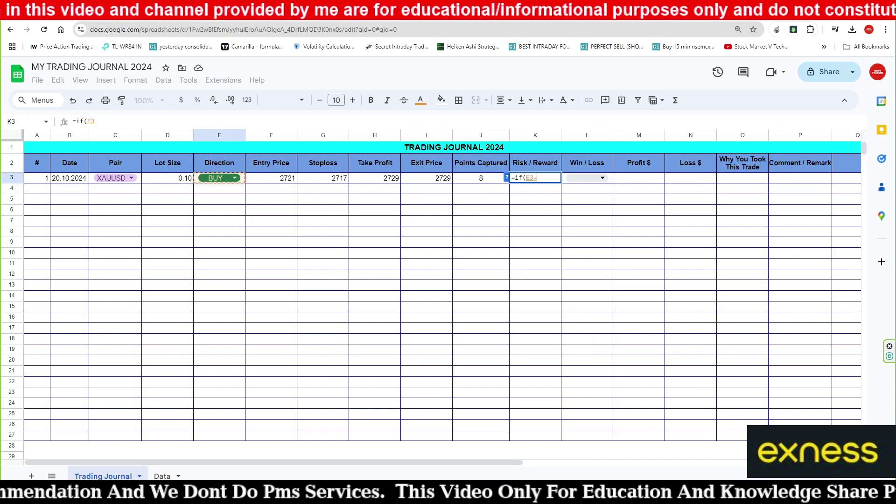
pyautogui.write('"Buy')
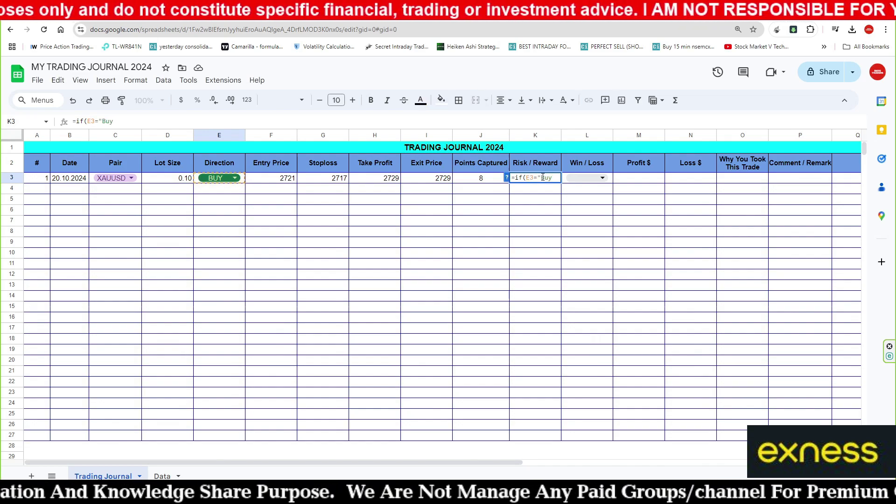
pyautogui.moveTo(538, 177); pyautogui.dragTo(556, 177)
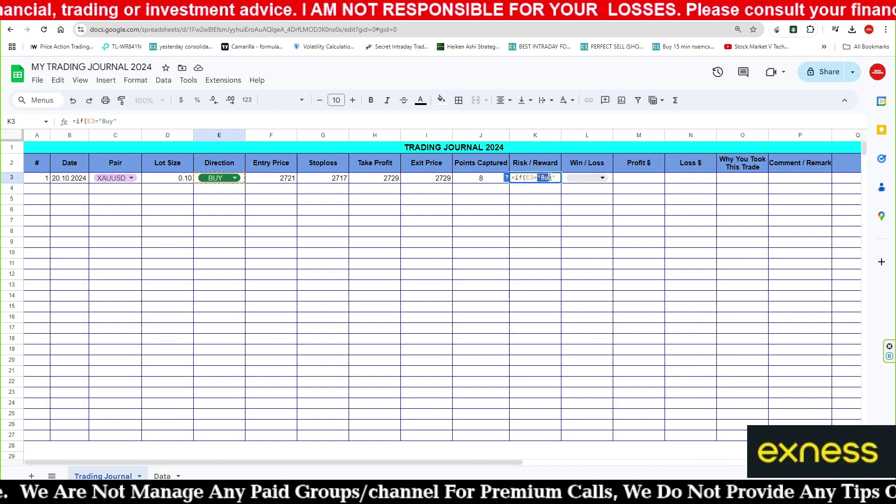
pyautogui.click(558, 176)
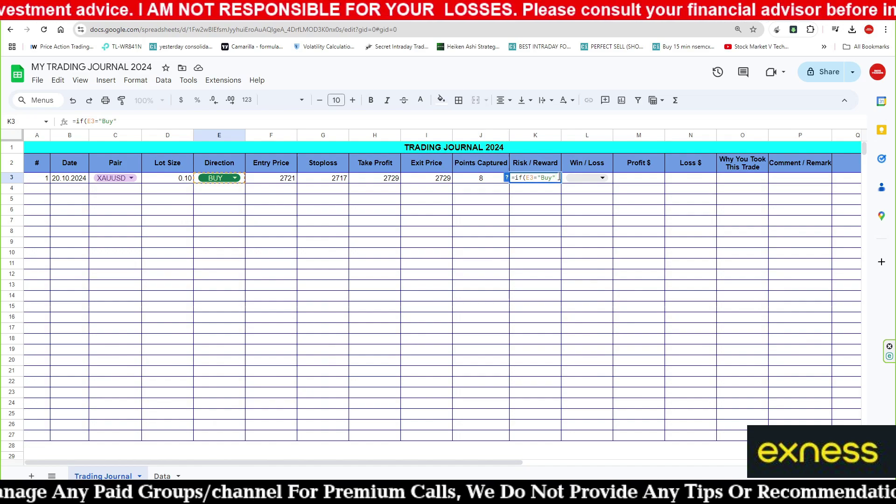
pyautogui.write(',')
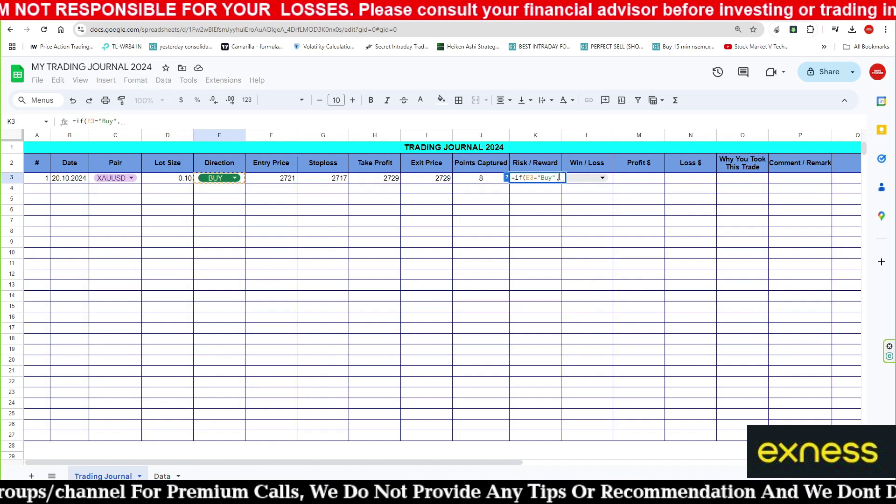
pyautogui.write('(')
pyautogui.click(383, 180)
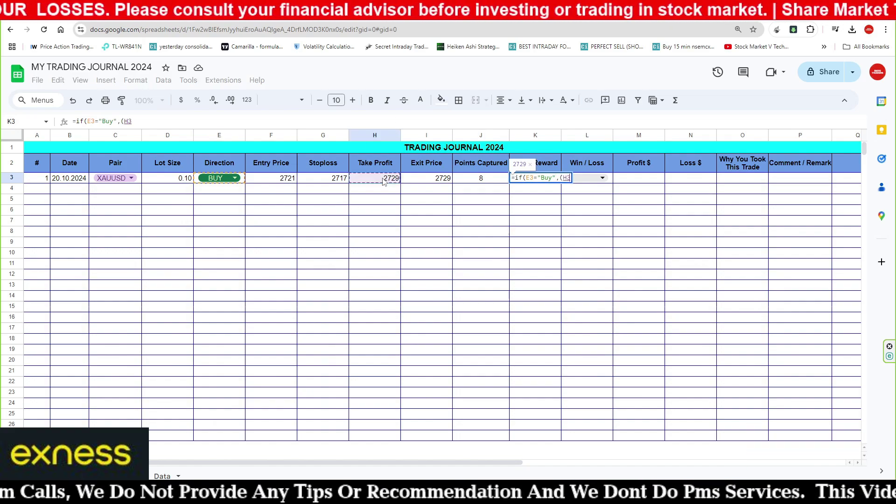
pyautogui.write('-')
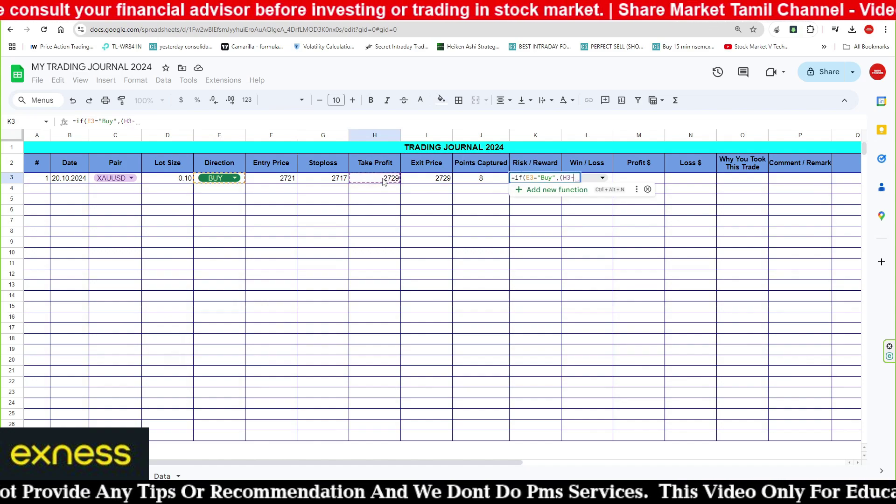
pyautogui.click(286, 184)
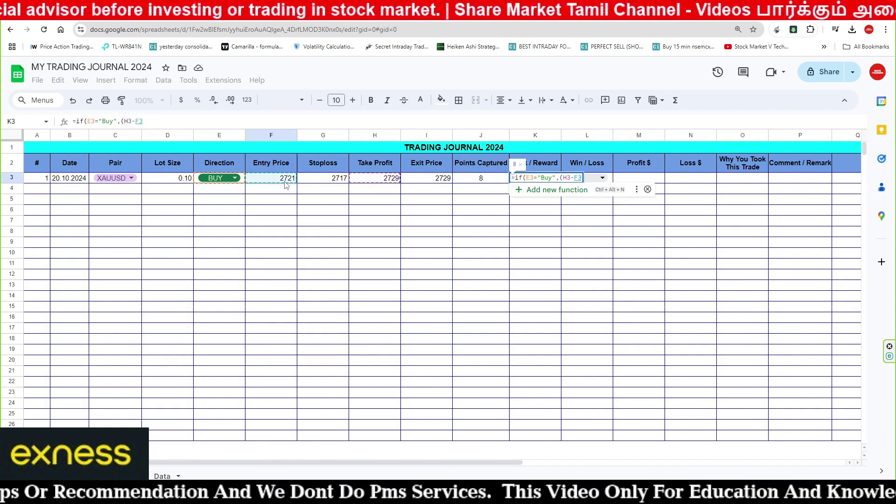
pyautogui.write(')/')
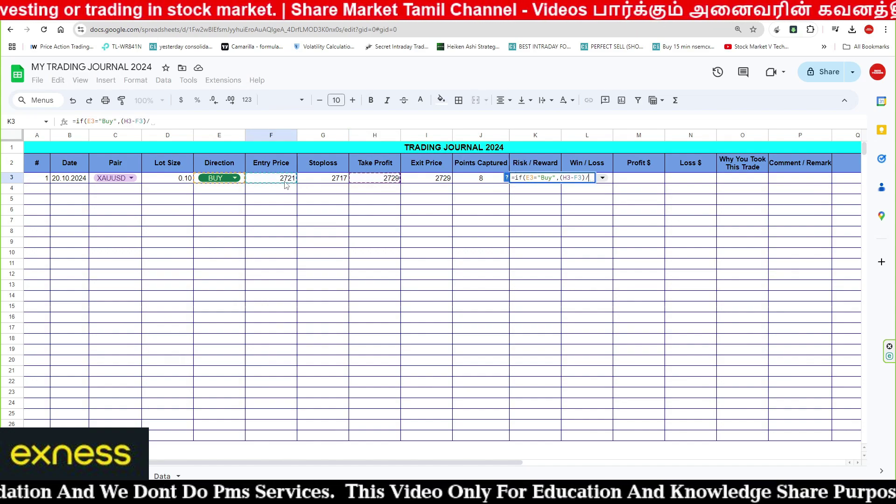
pyautogui.write('(')
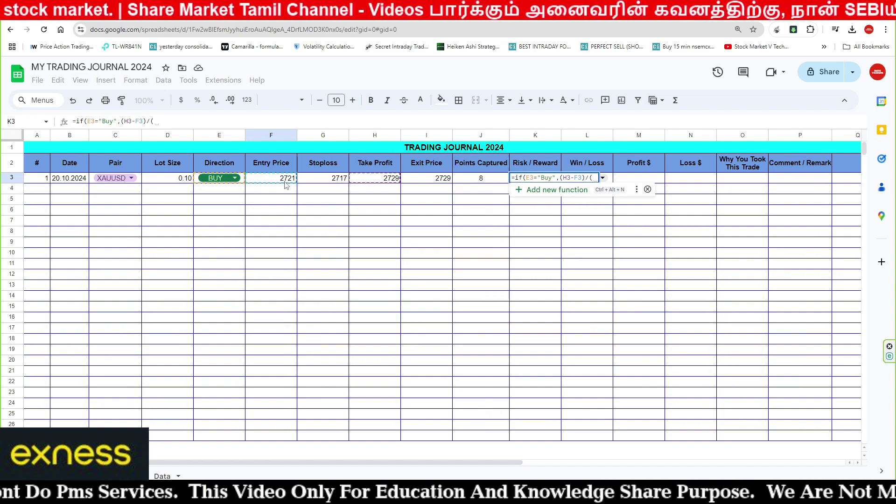
pyautogui.click(271, 182)
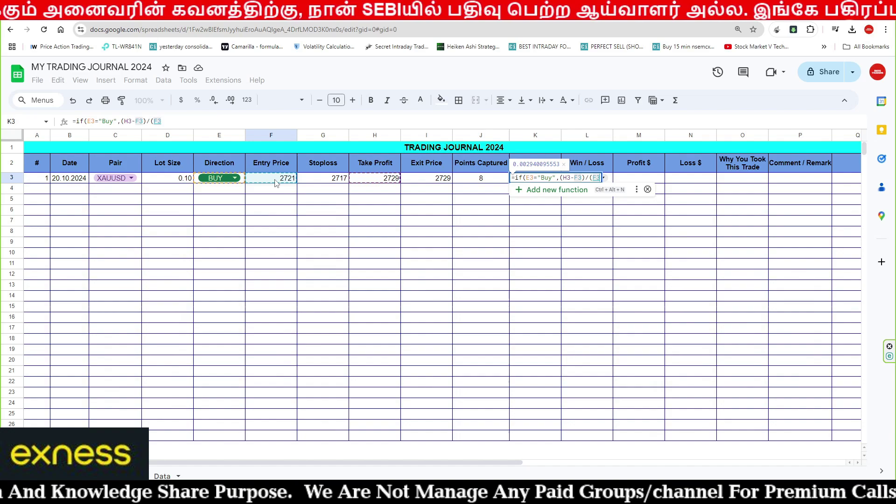
pyautogui.write('-')
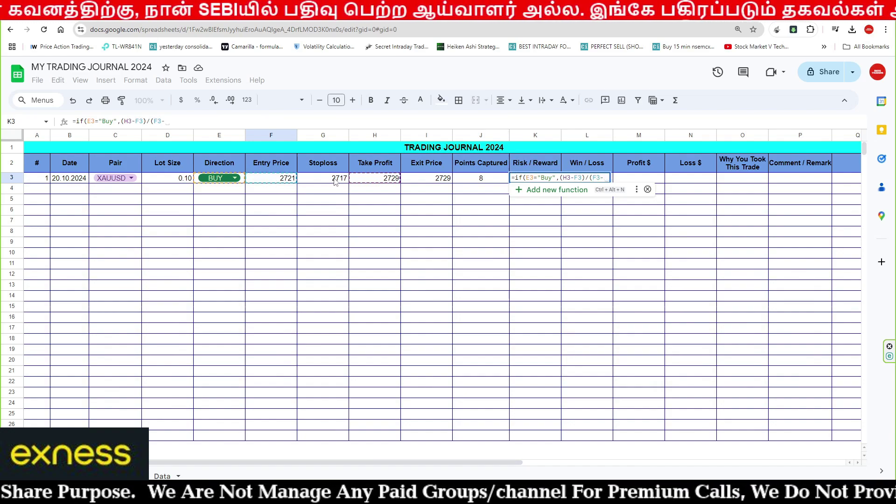
pyautogui.click(335, 182)
pyautogui.write(')')
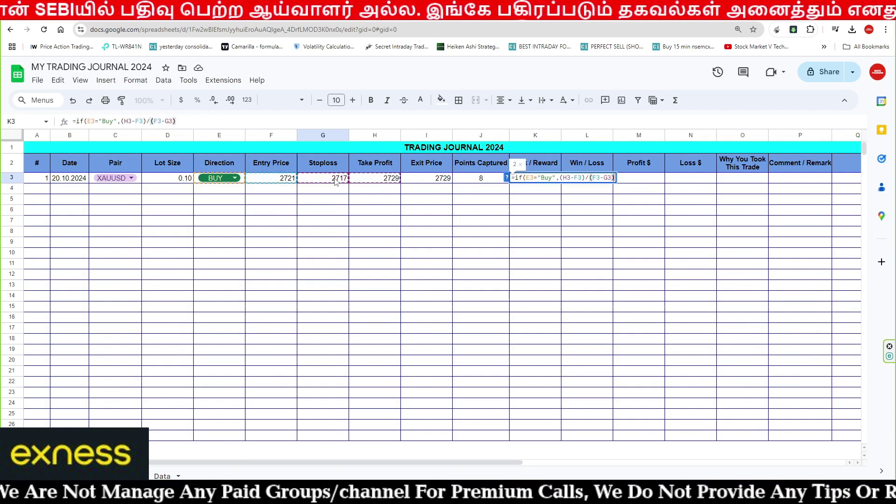
pyautogui.write(',')
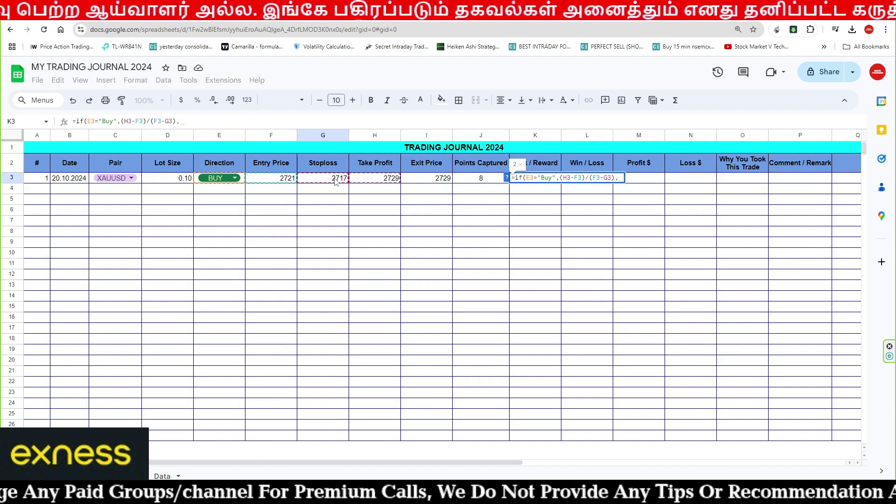
pyautogui.write('(')
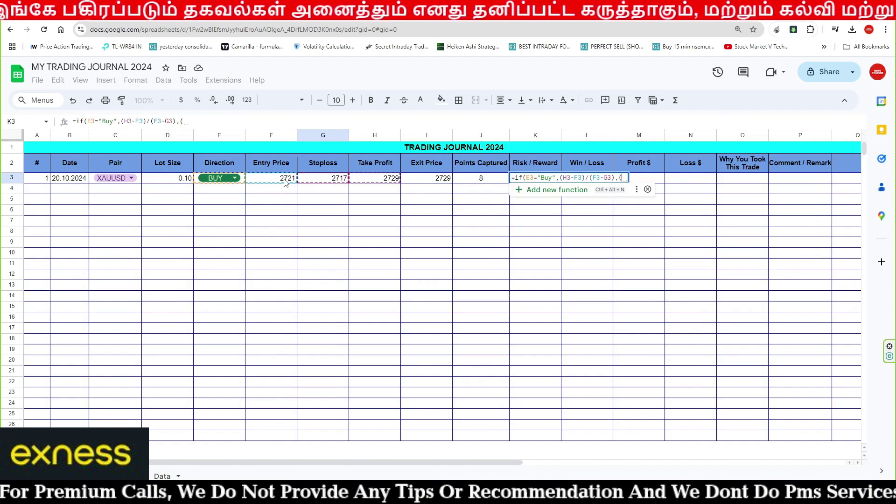
# - Add the sell-side ratio (F3-H3)/(G3-F3) and close the formula
pyautogui.click(285, 180)
pyautogui.write('-')
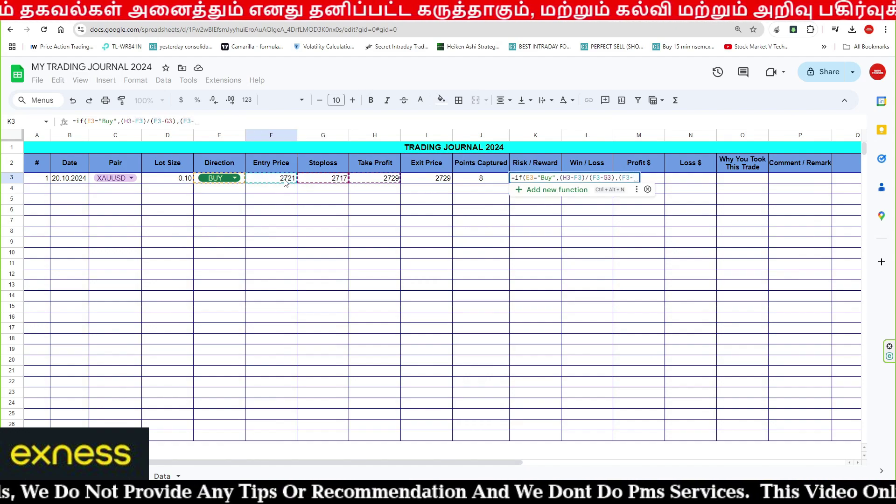
pyautogui.click(384, 179)
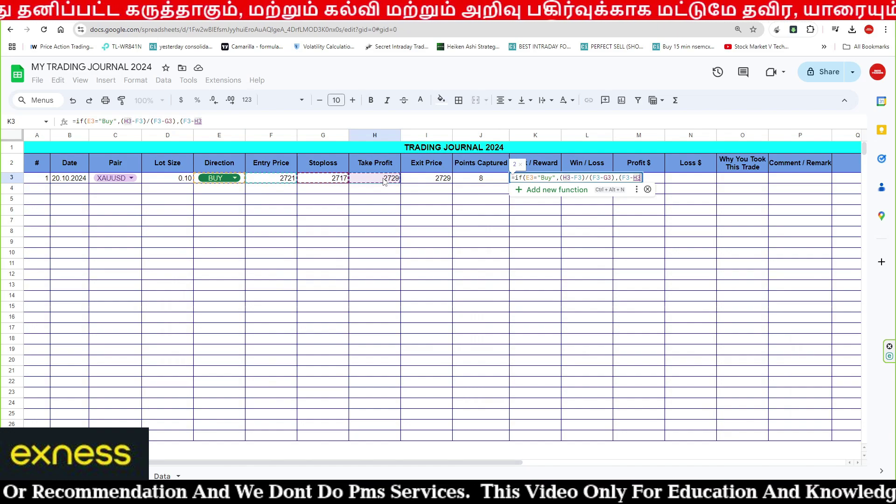
pyautogui.write(')/')
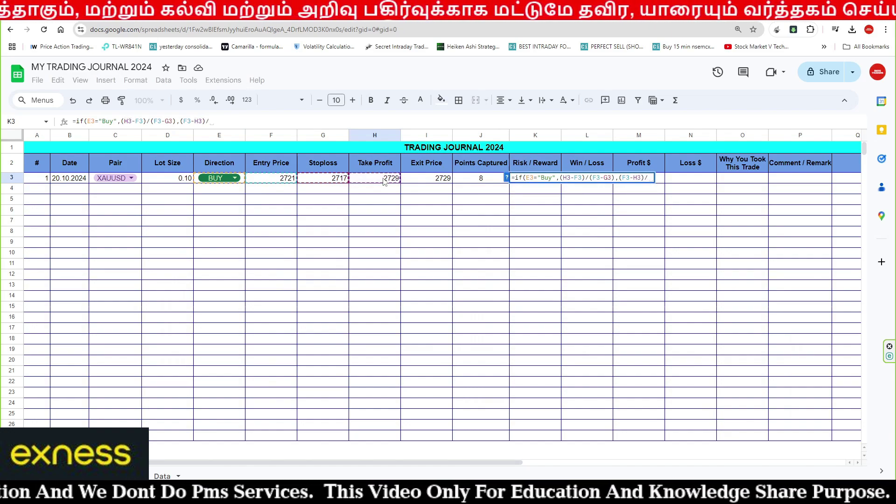
pyautogui.write('(')
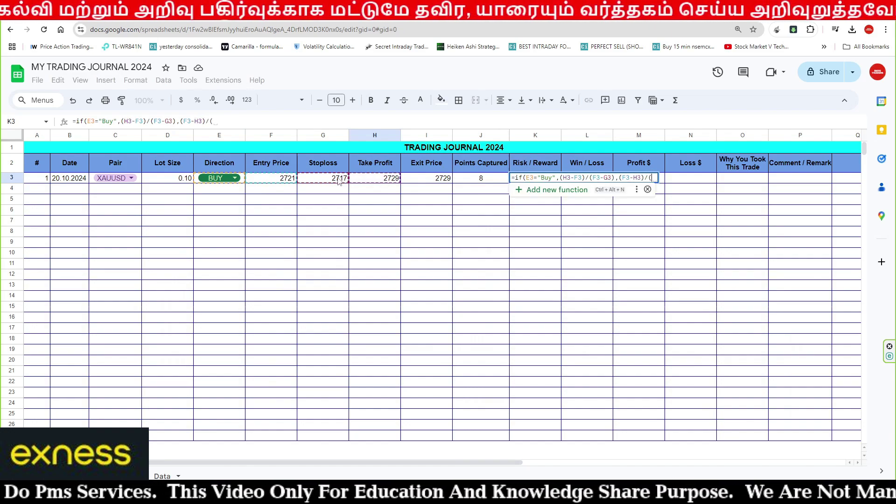
pyautogui.click(340, 180)
pyautogui.write('-')
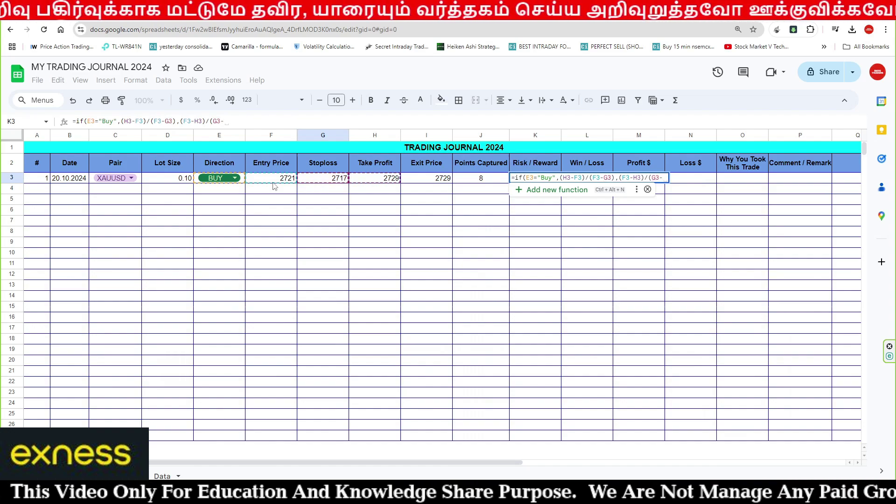
pyautogui.click(274, 182)
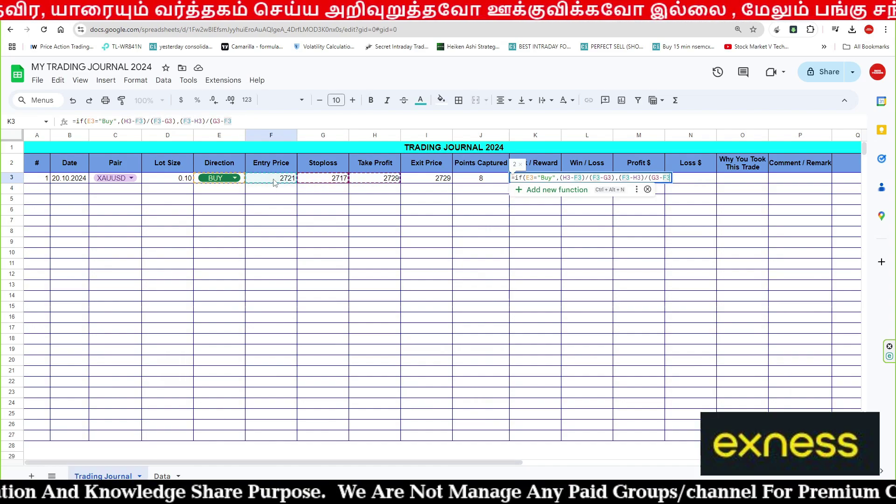
pyautogui.write(')')
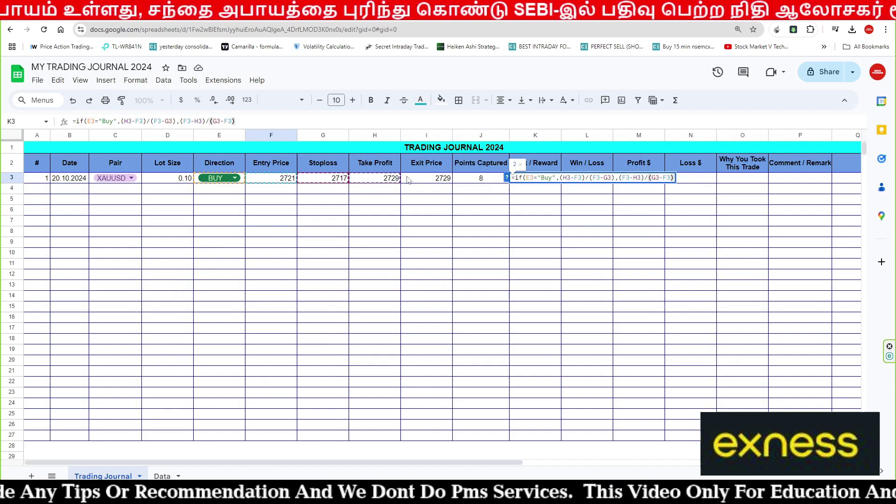
pyautogui.moveTo(624, 176); pyautogui.dragTo(671, 177)
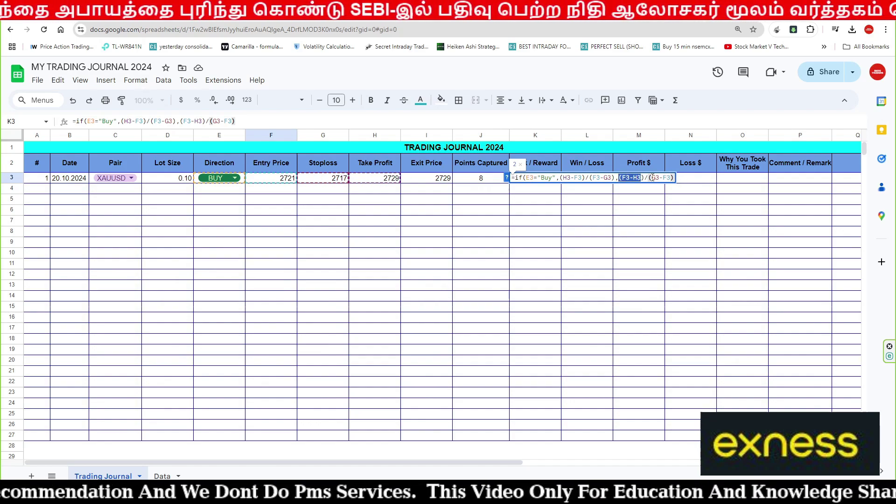
# - Commit the risk/reward formula, then try take-profit values 2736 and 2700 in H3
pyautogui.press('Return')
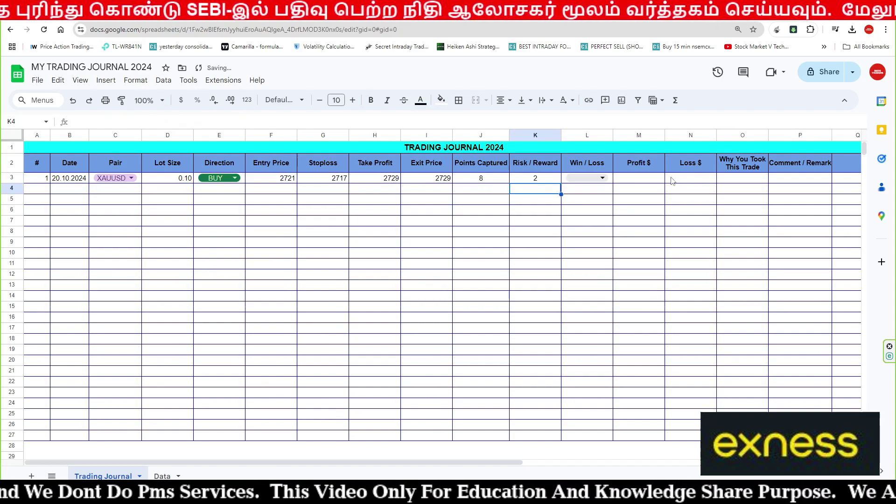
pyautogui.click(548, 180)
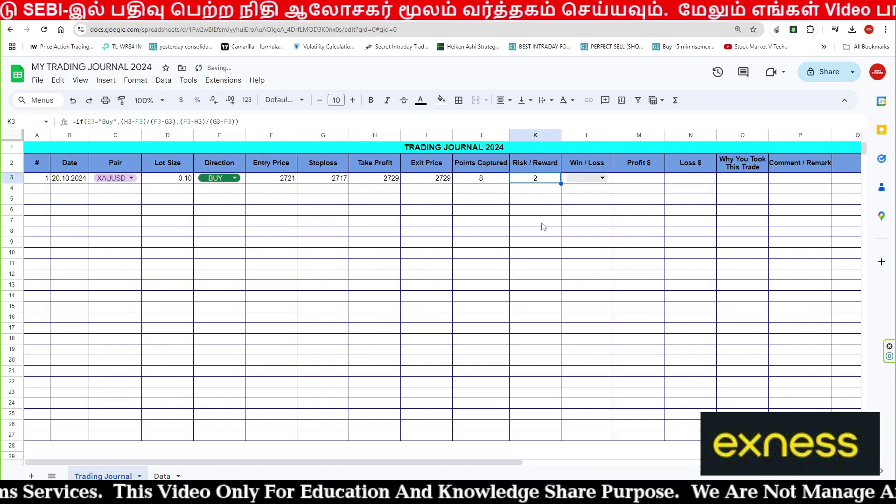
pyautogui.click(382, 181)
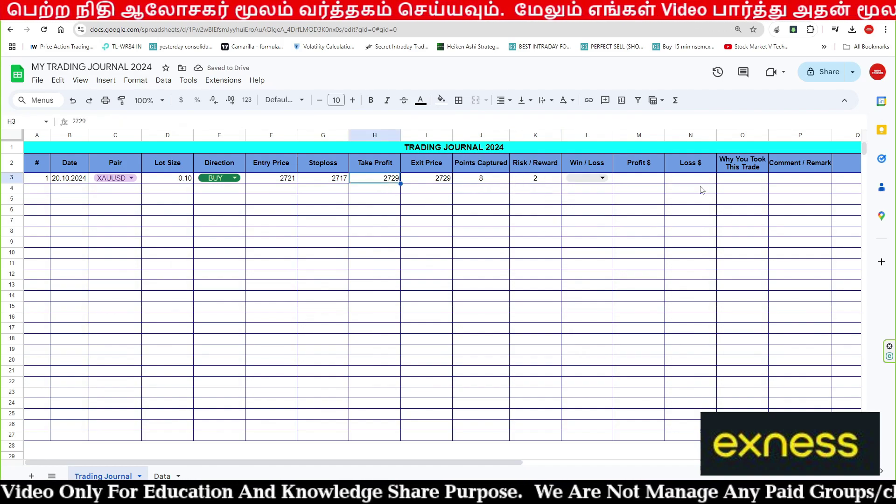
pyautogui.write('2')
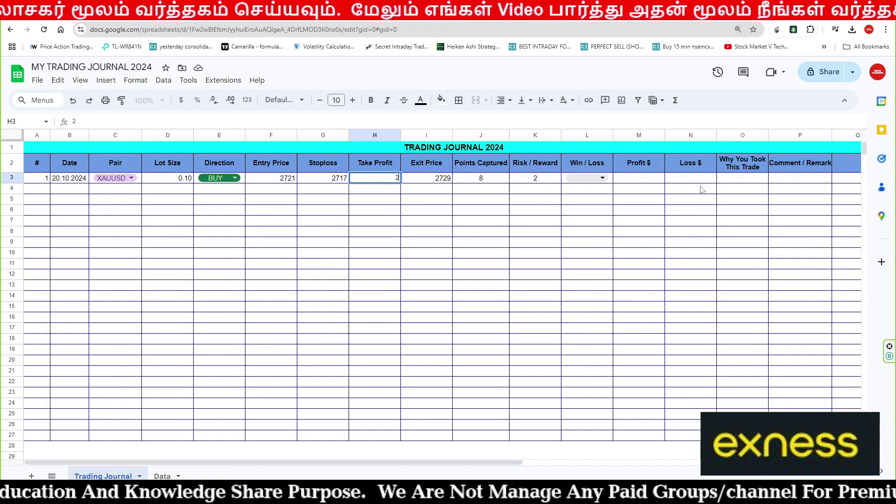
pyautogui.write('736')
pyautogui.press('Return')
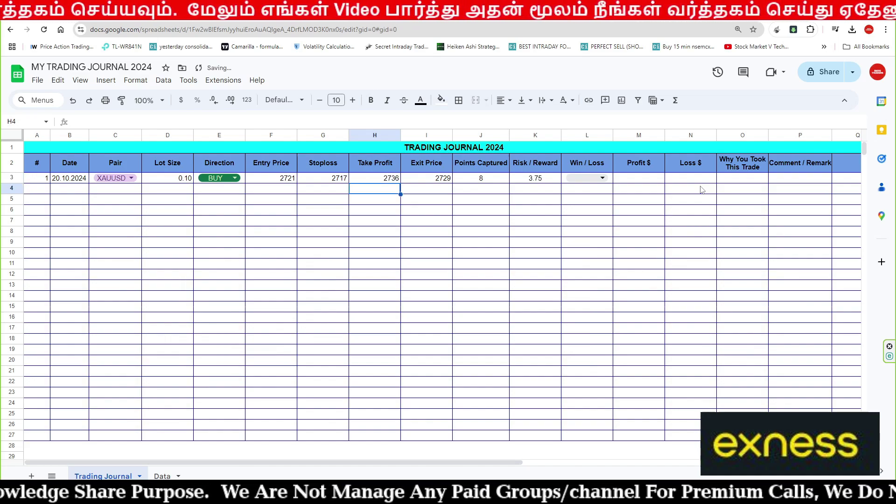
pyautogui.press('Up')
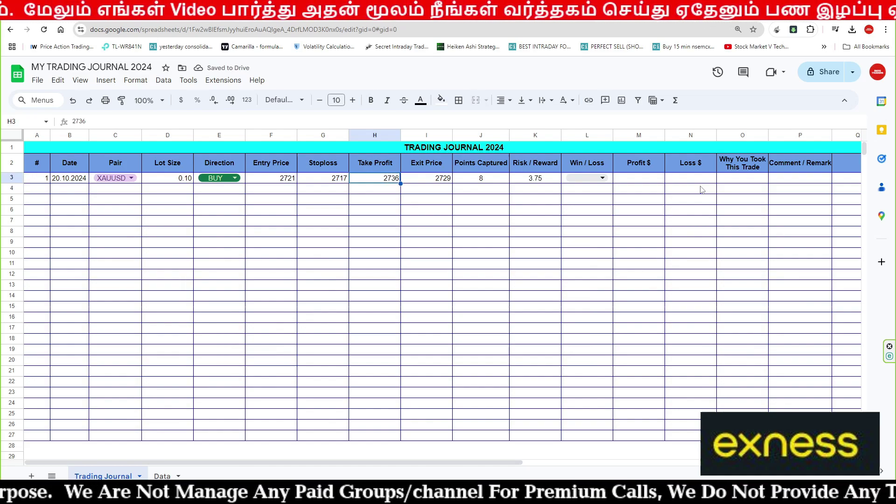
pyautogui.write('2700')
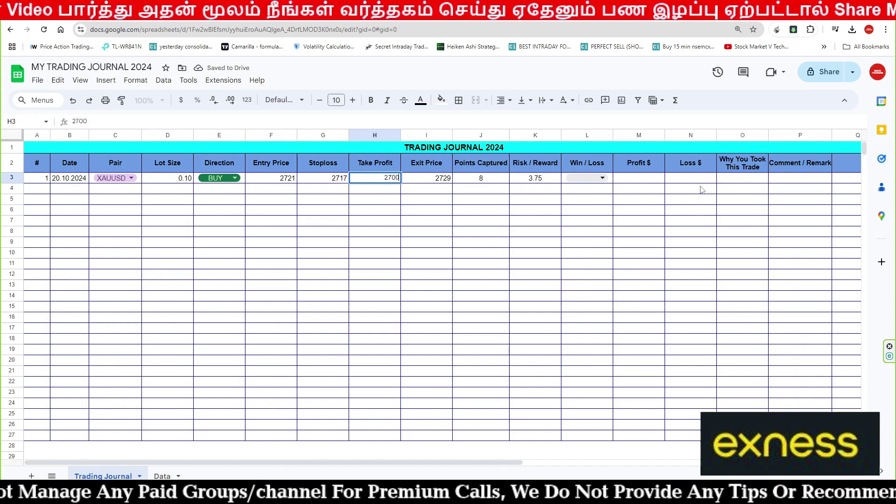
pyautogui.press('Return')
# - Try take profit 2722, then settle on 2727 so K3 shows 1.5
pyautogui.press('Up')
pyautogui.write('27')
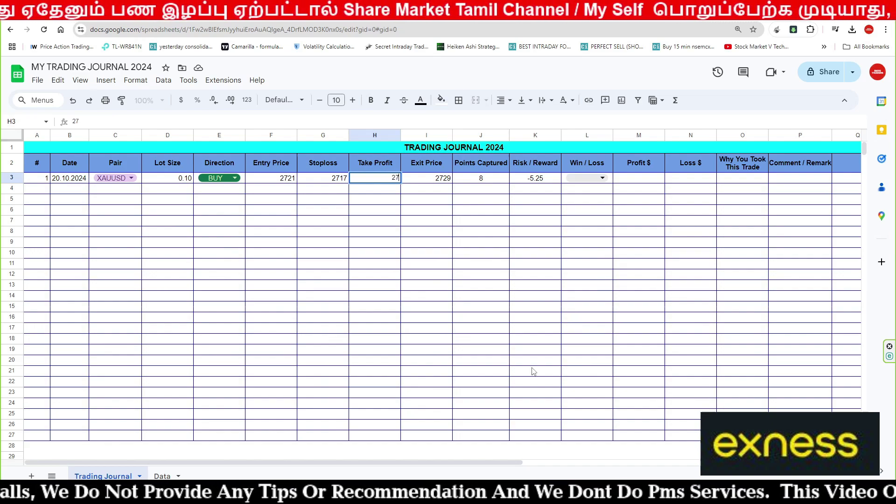
pyautogui.write('22')
pyautogui.press('Return')
pyautogui.press('Up')
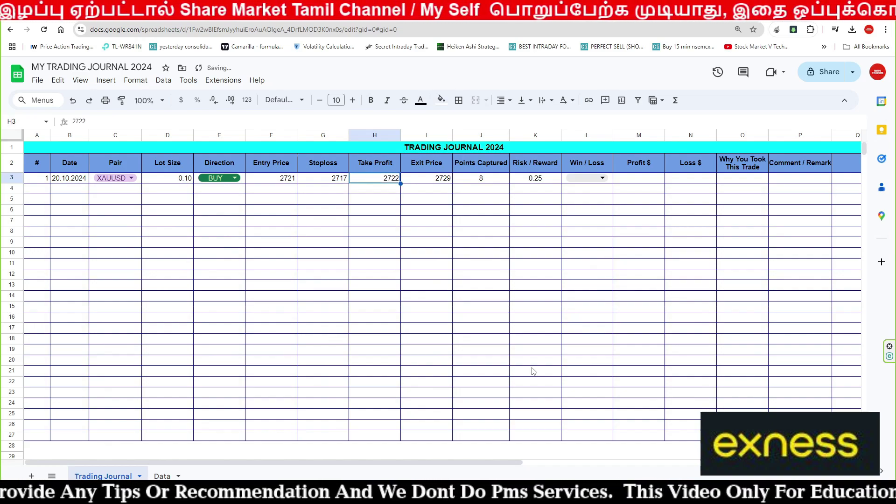
pyautogui.write('2727')
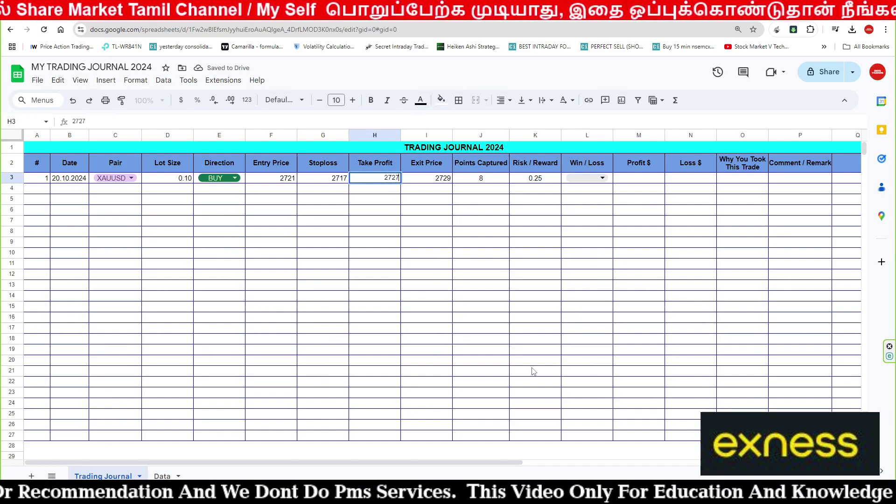
pyautogui.press('Return')
pyautogui.press('Up')
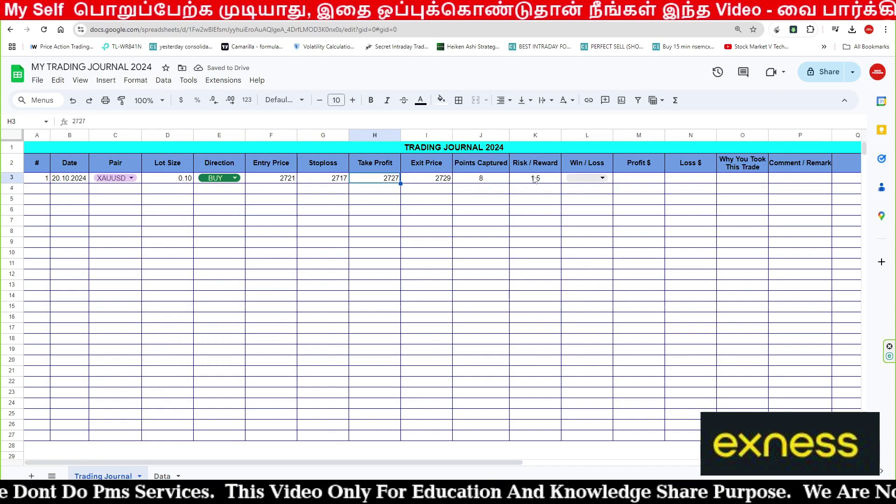
# - Set Win / Loss in L3 to WIN and enter 5 in the Profit $ cell M3
pyautogui.click(596, 178)
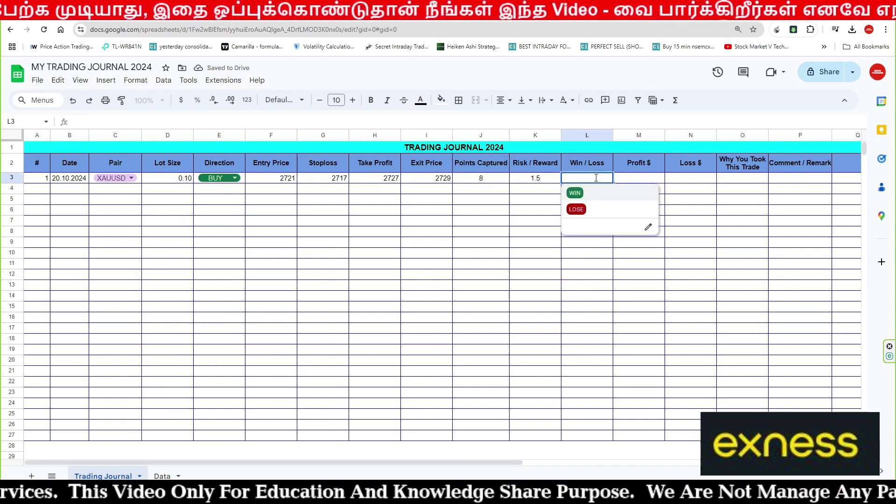
pyautogui.click(579, 193)
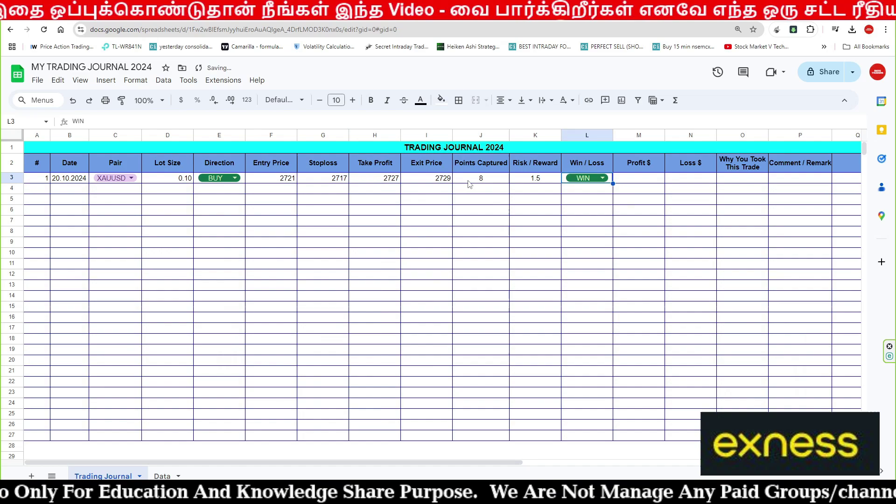
pyautogui.click(470, 182)
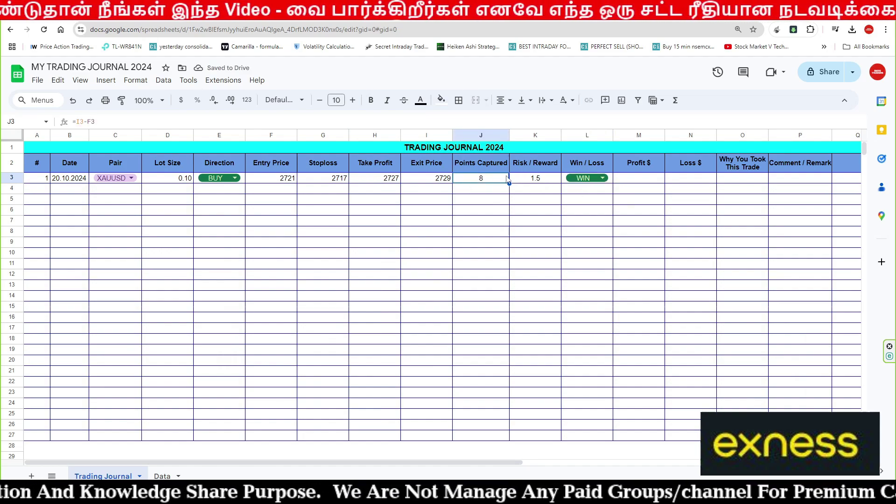
pyautogui.click(439, 181)
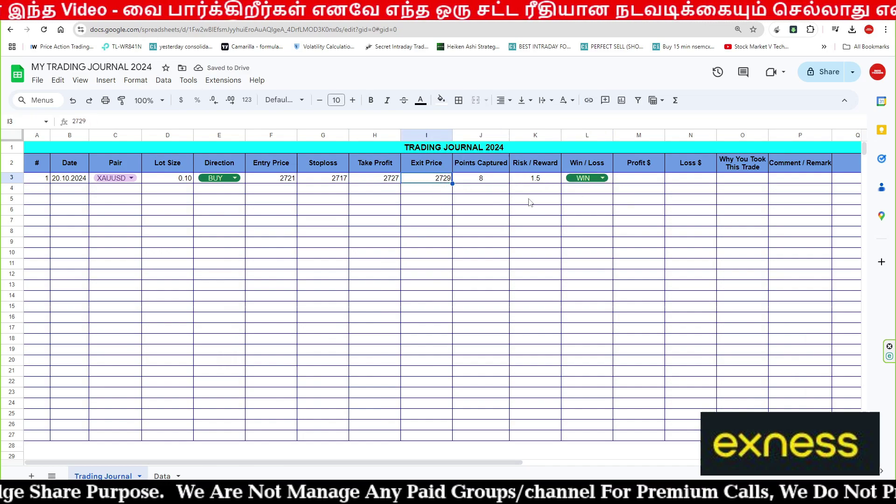
pyautogui.click(641, 180)
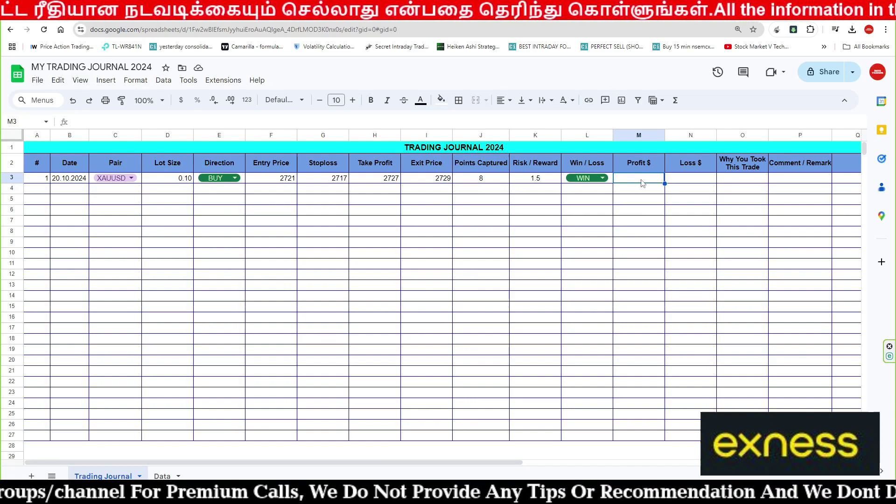
pyautogui.write('5')
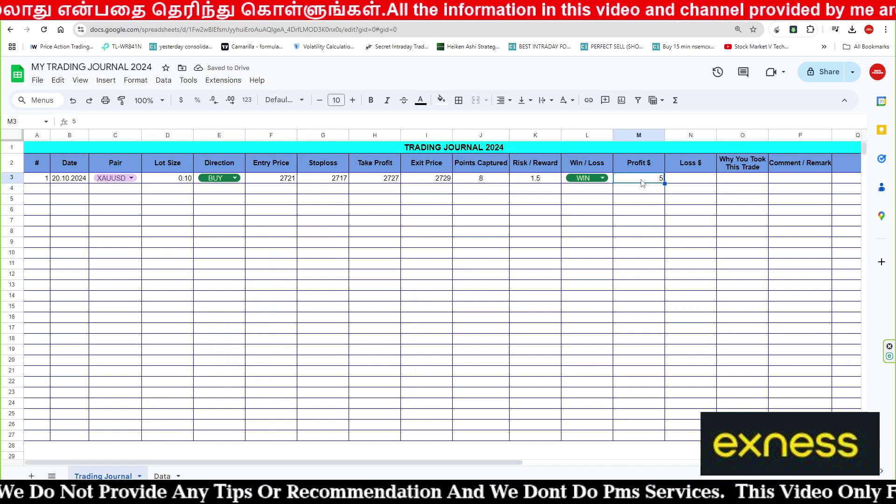
# - Enter 'Based On Breakout at All Time High' as the trade reason in O3 and widen column O
pyautogui.click(679, 182)
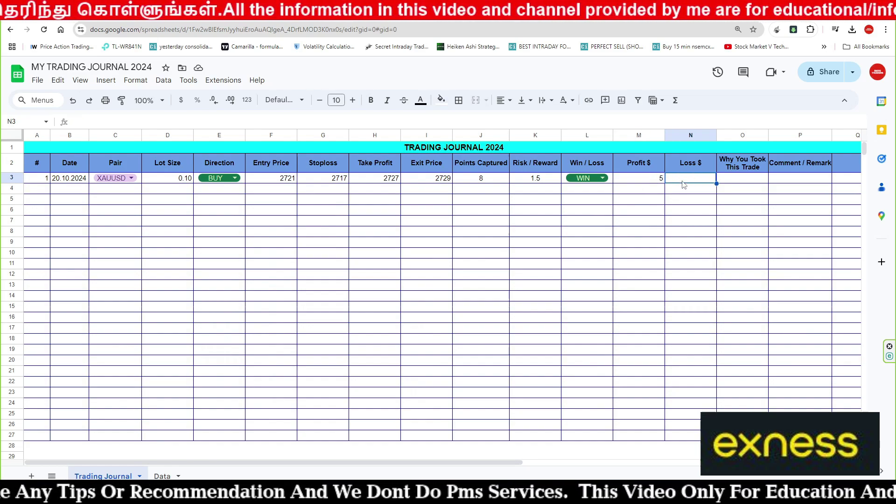
pyautogui.click(736, 183)
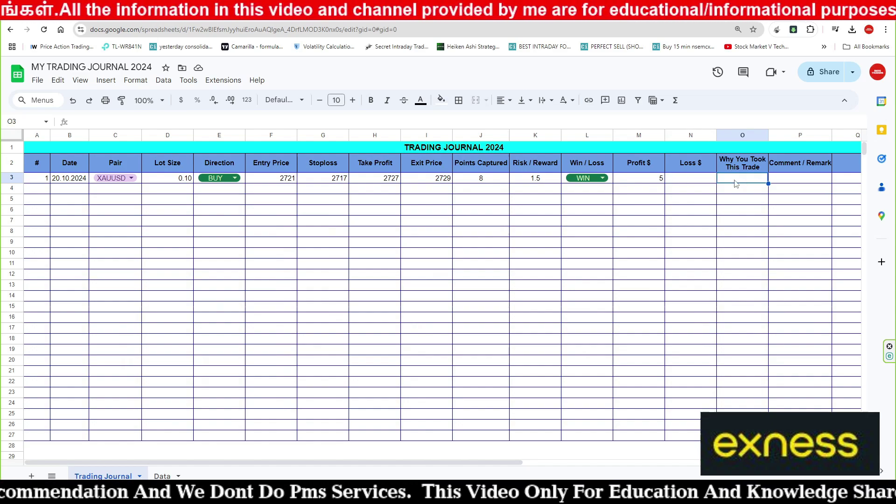
pyautogui.write('Based On Breako')
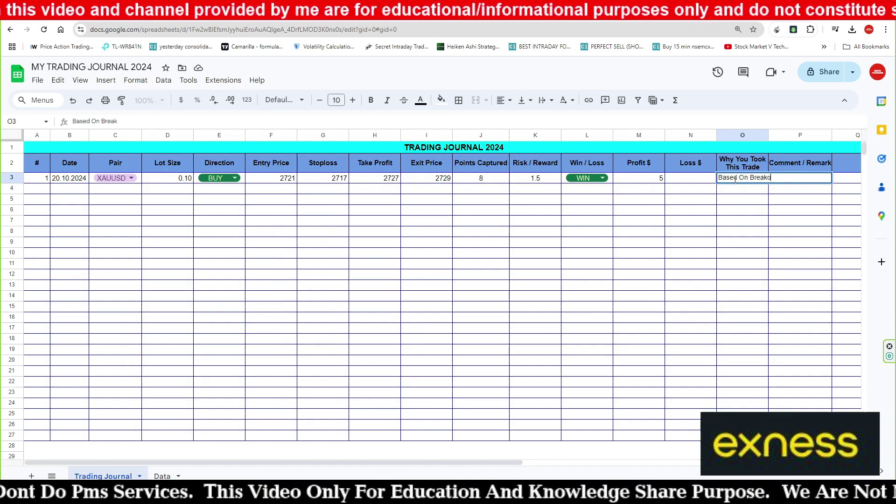
pyautogui.write('ut at All Time')
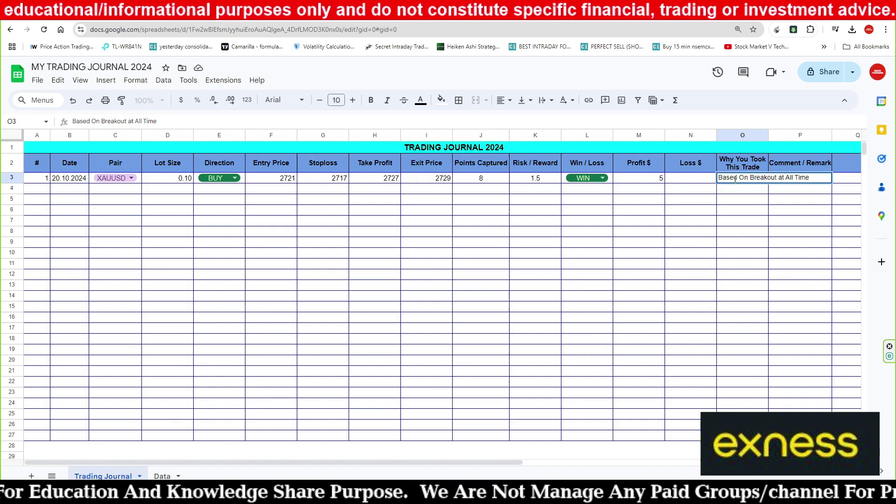
pyautogui.write(' High')
pyautogui.press('Return')
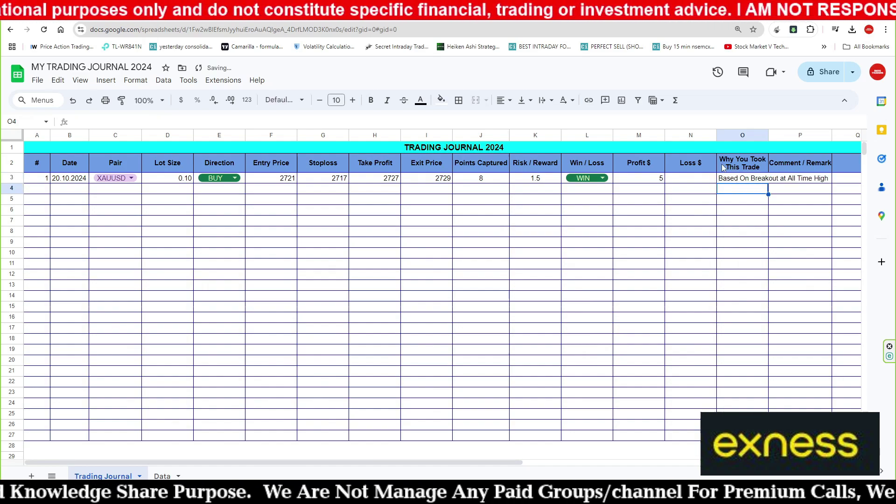
pyautogui.moveTo(769, 135); pyautogui.dragTo(831, 135)
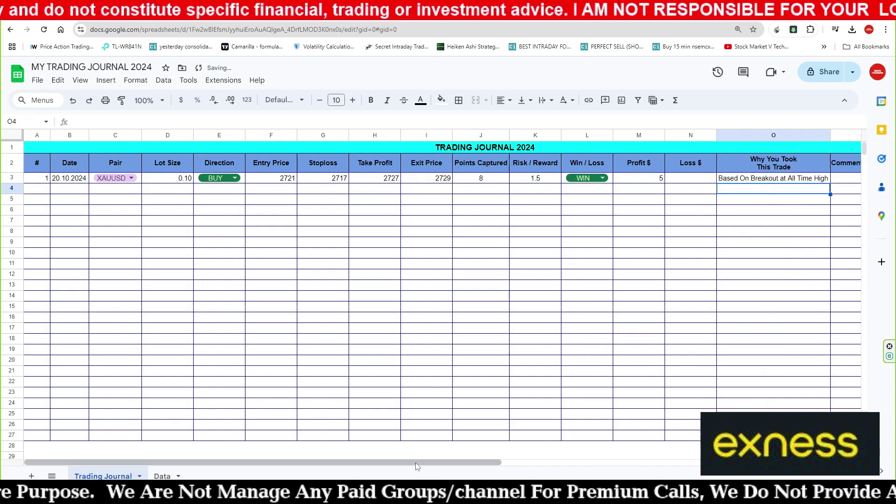
pyautogui.moveTo(425, 462); pyautogui.dragTo(557, 462)
# - Delete the unused column Q and return the view to column A
pyautogui.rightClick(676, 135)
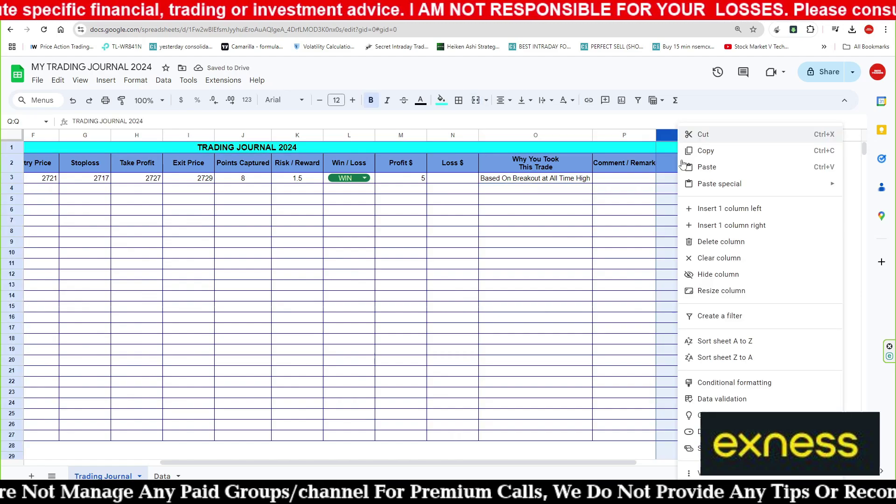
pyautogui.click(715, 242)
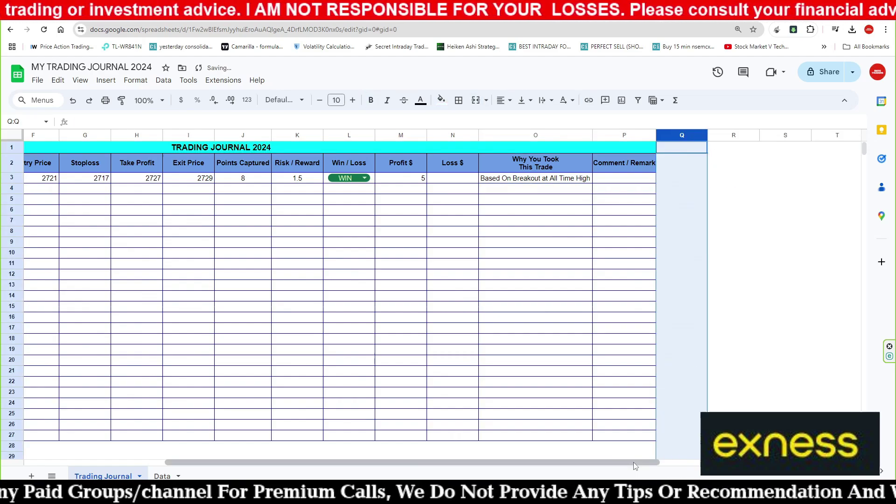
pyautogui.moveTo(602, 462); pyautogui.dragTo(468, 467)
pyautogui.click(375, 274)
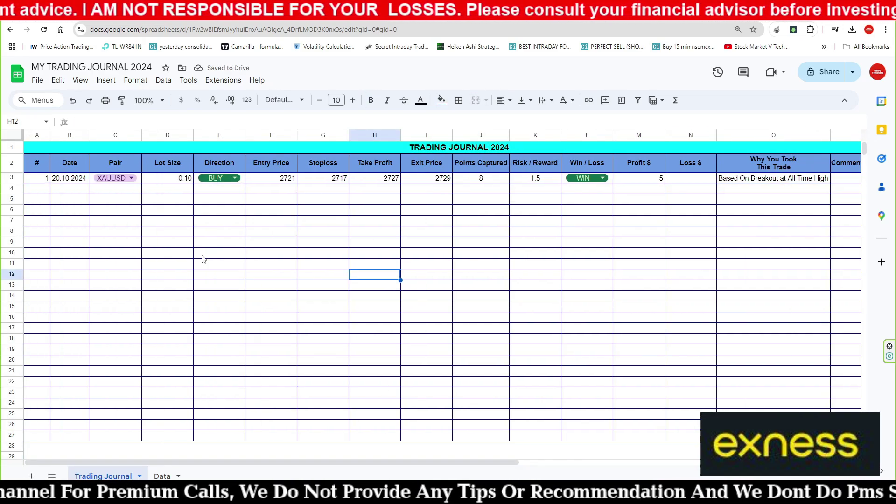
# - Enter trade number 2 and date 20.10.2024 in A4:B4
pyautogui.click(45, 190)
pyautogui.write('2')
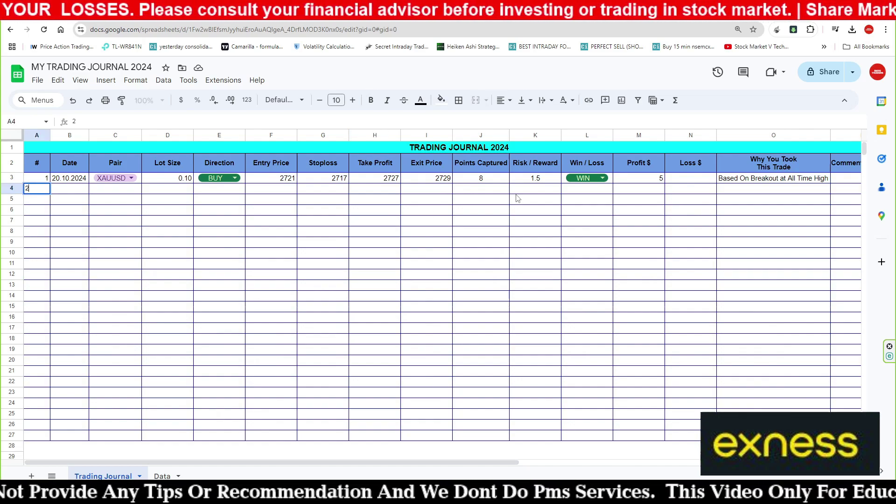
pyautogui.press('Tab')
pyautogui.write('20.10.2024')
pyautogui.press('Tab')
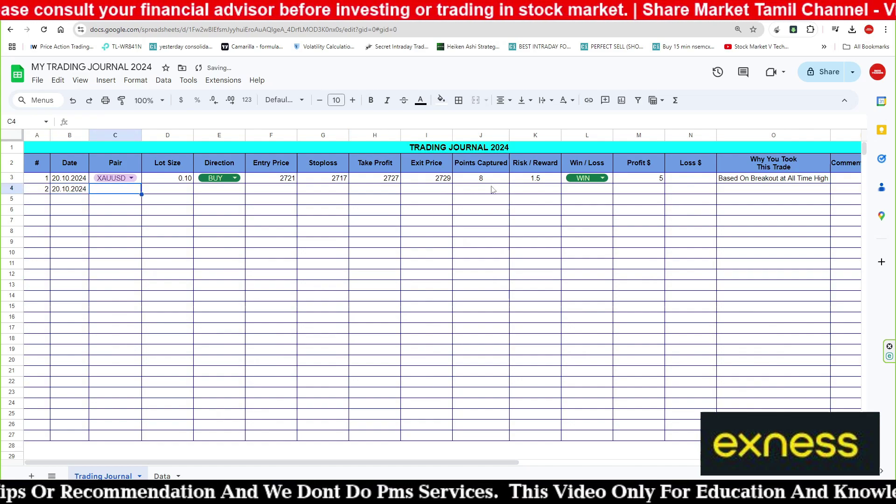
# - Copy the Pair dropdown into C4, clear its value, and fill the empty dropdown down to C27
pyautogui.doubleClick(135, 180)
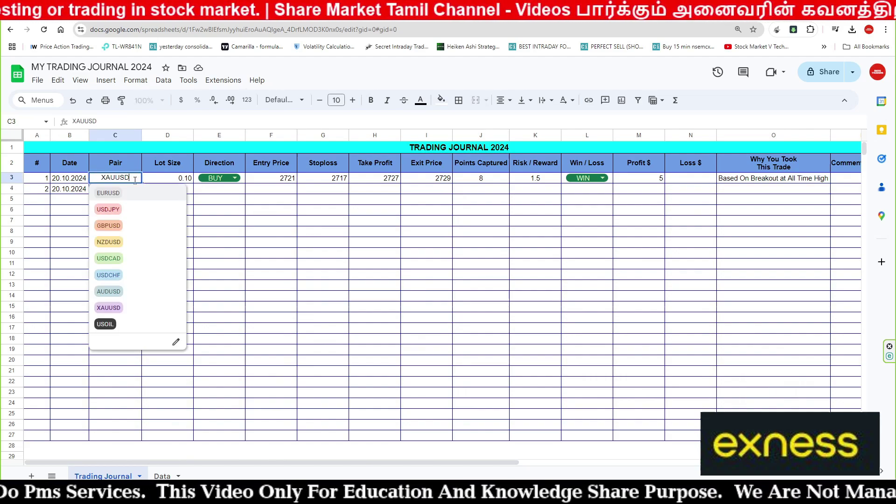
pyautogui.click(163, 310)
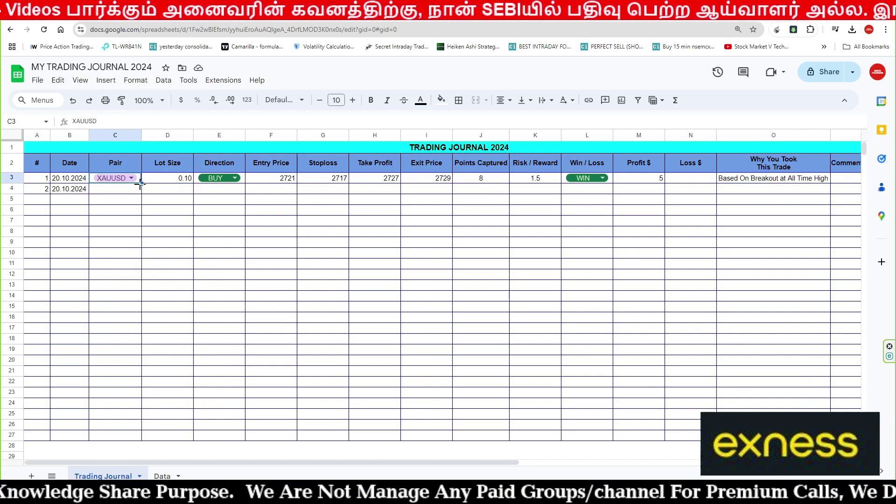
pyautogui.moveTo(140, 183); pyautogui.dragTo(140, 192)
pyautogui.doubleClick(136, 190)
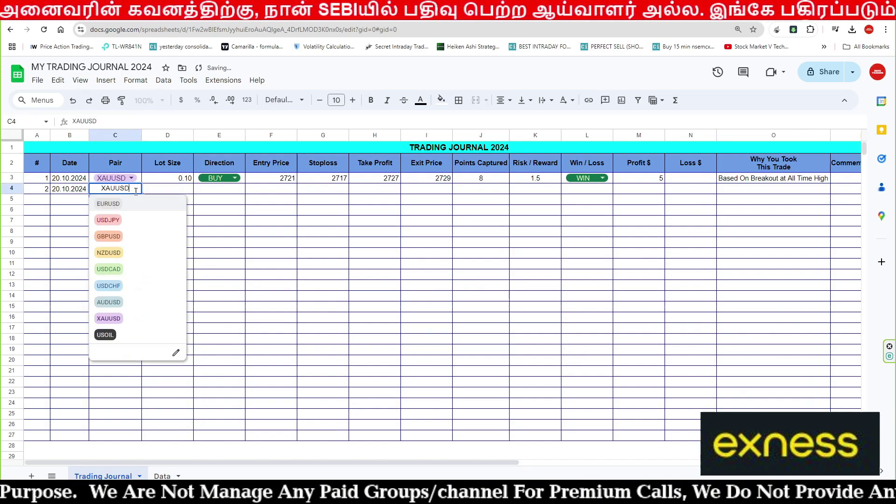
pyautogui.hotkey('shift', 'Left')
pyautogui.hotkey('shift', 'Left')
pyautogui.hotkey('shift', 'Left')
pyautogui.press('BackSpace')
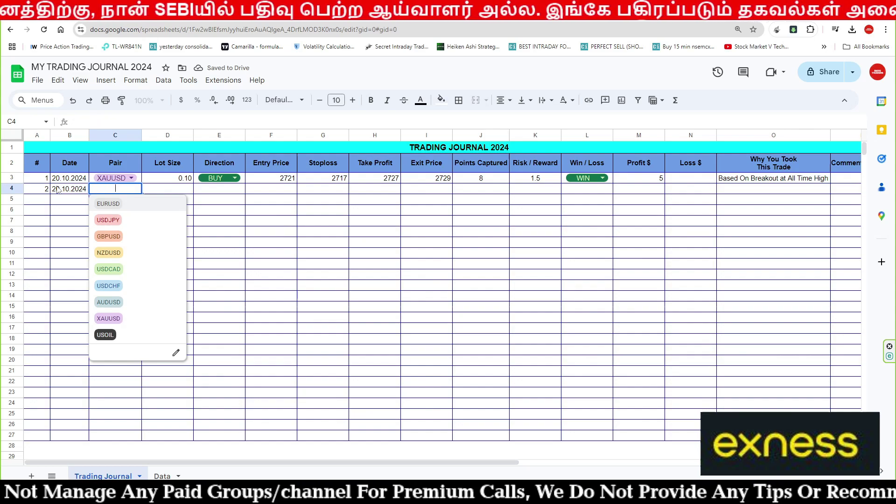
pyautogui.click(371, 307)
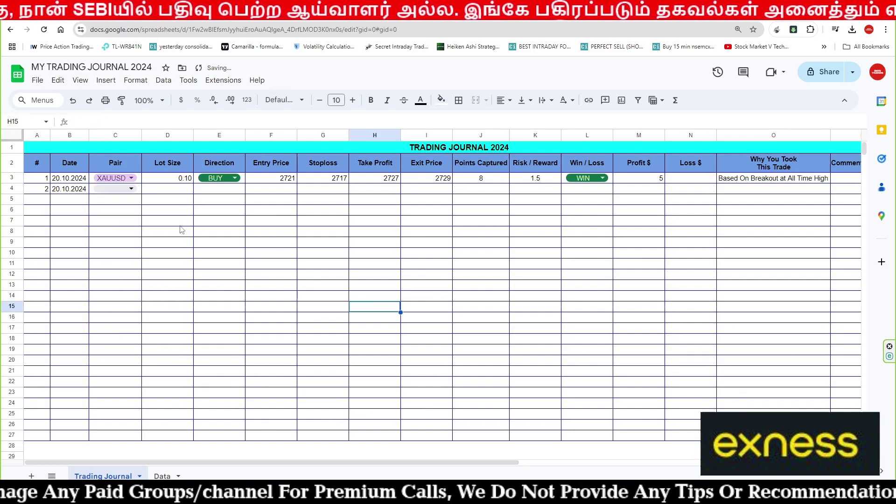
pyautogui.click(139, 191)
pyautogui.moveTo(141, 195); pyautogui.dragTo(136, 435)
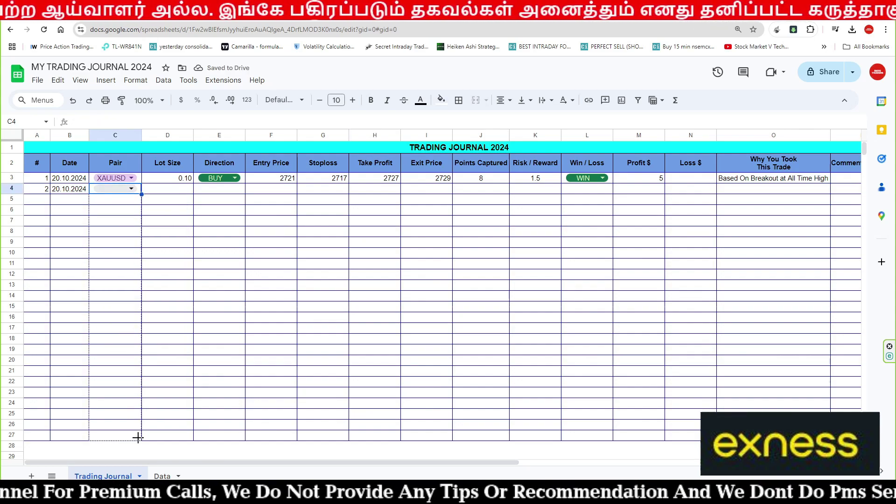
# - Choose EURUSD as trade 2's pair and enter a lot size of 0.02
pyautogui.click(115, 189)
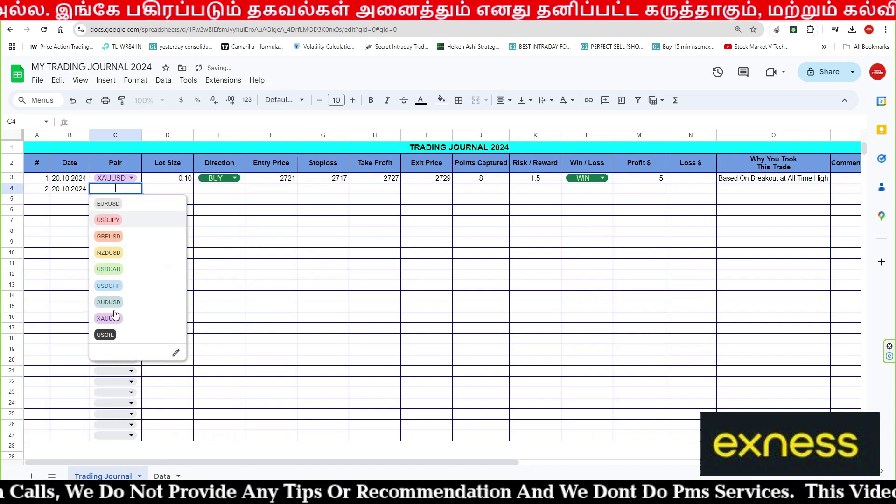
pyautogui.click(295, 318)
pyautogui.click(181, 194)
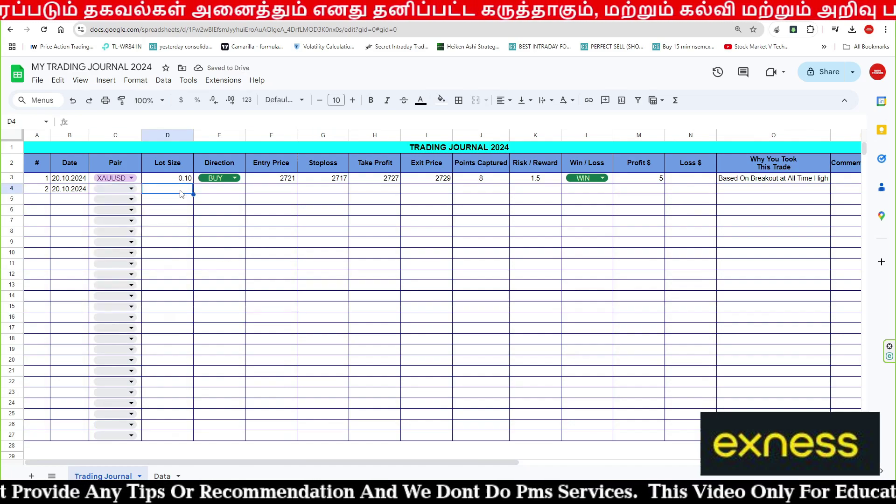
pyautogui.click(130, 189)
pyautogui.click(120, 212)
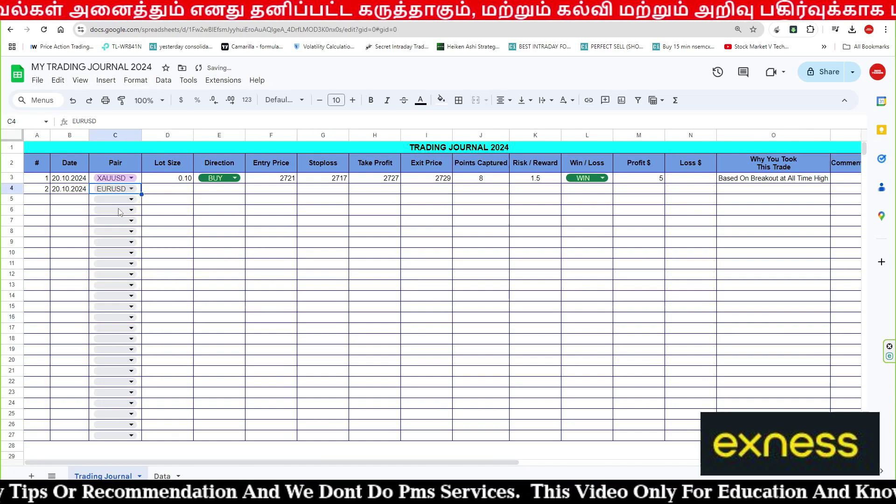
pyautogui.click(187, 193)
pyautogui.write('0.02')
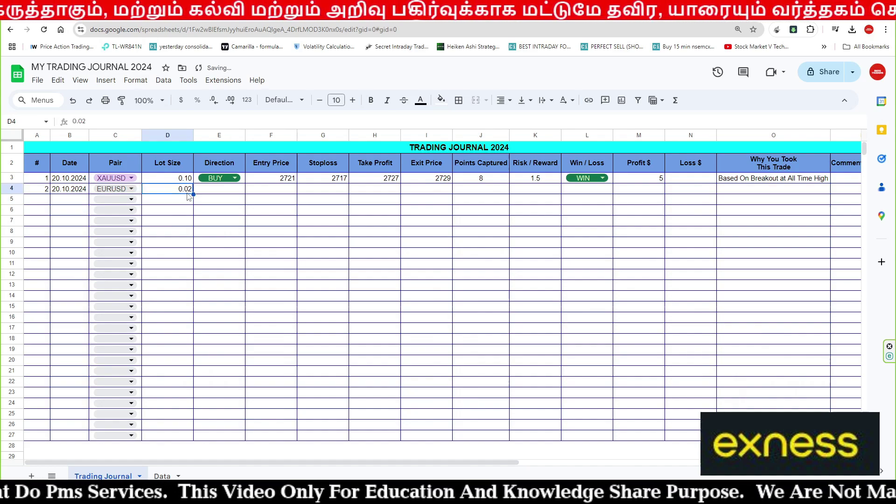
pyautogui.press('Tab')
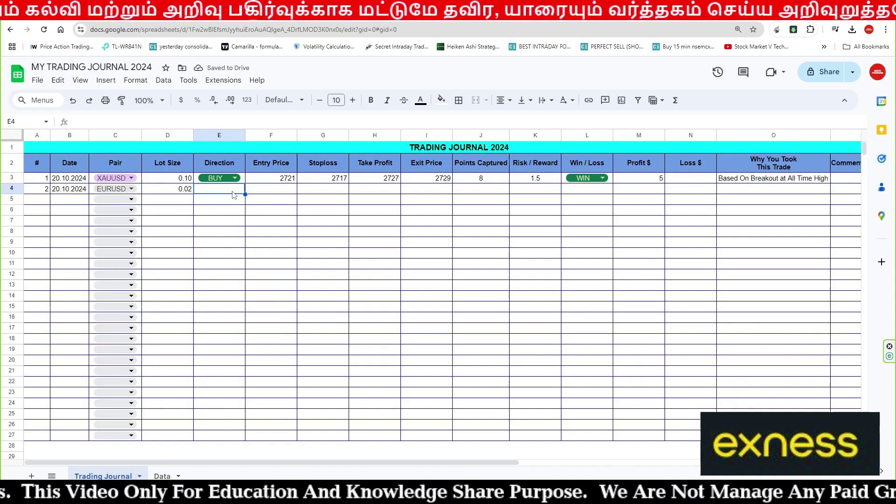
# - Copy the Direction dropdown into E4, clear BUY, and fill the empty dropdown down to E27
pyautogui.click(244, 180)
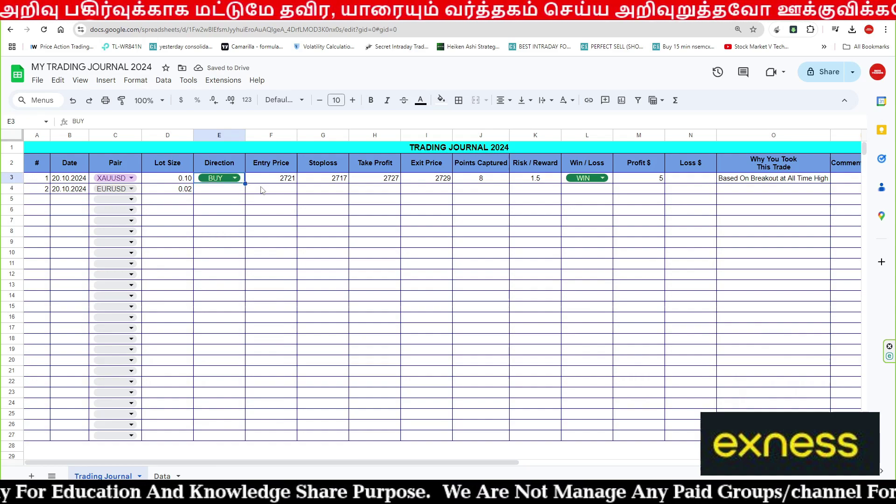
pyautogui.moveTo(245, 183); pyautogui.dragTo(245, 194)
pyautogui.click(235, 189)
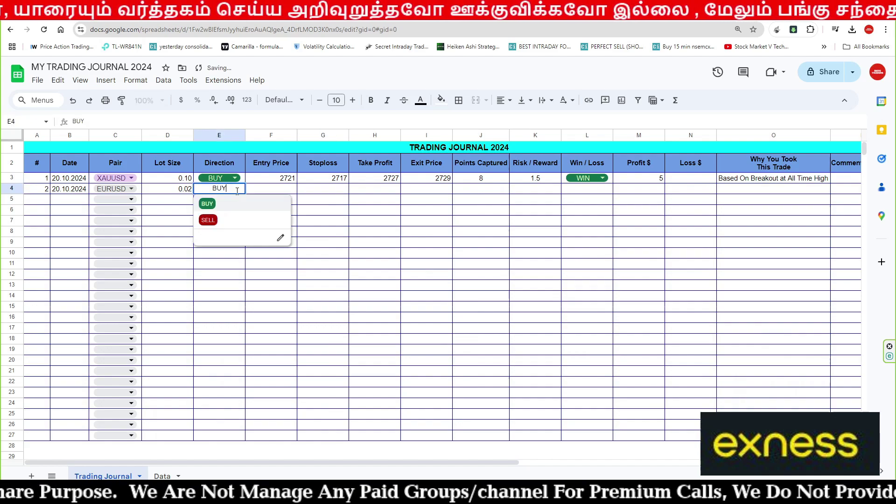
pyautogui.press('BackSpace')
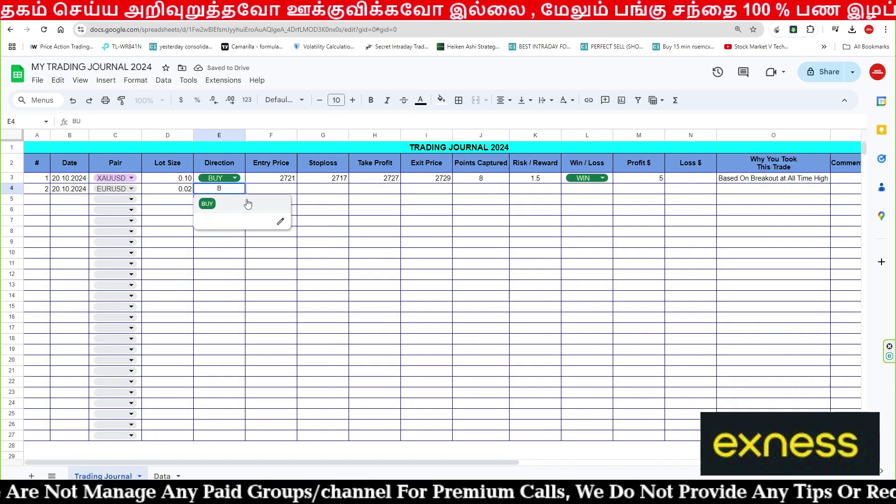
pyautogui.press('BackSpace')
pyautogui.press('BackSpace')
pyautogui.click(405, 216)
pyautogui.click(243, 191)
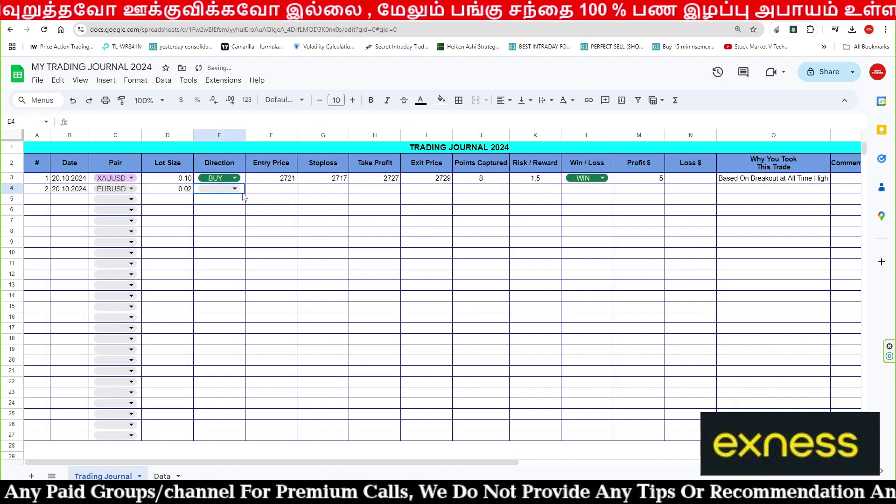
pyautogui.moveTo(244, 193); pyautogui.dragTo(241, 434)
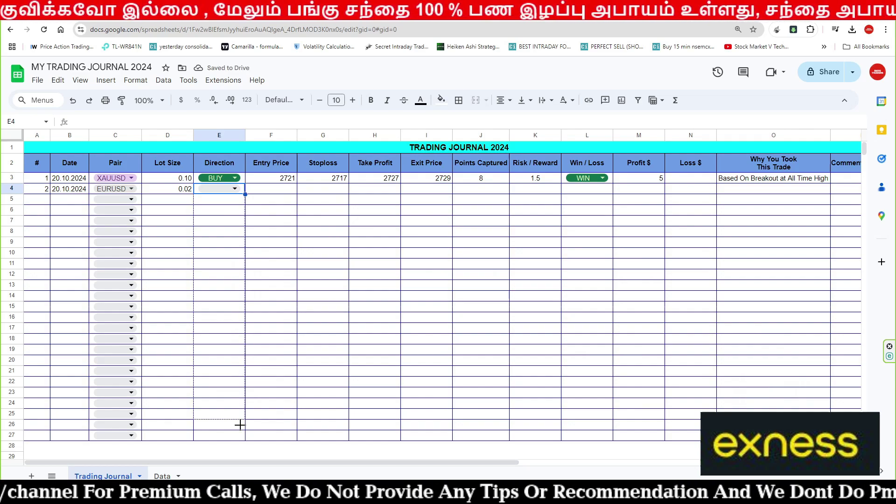
# - Set trade 2's direction to SELL
pyautogui.click(235, 188)
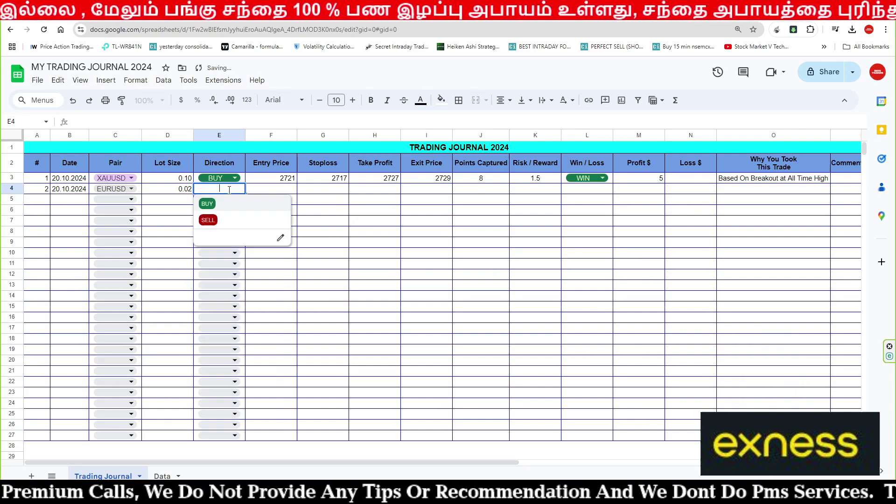
pyautogui.click(208, 219)
pyautogui.click(290, 192)
pyautogui.press('Right')
pyautogui.press('Right')
pyautogui.press('Right')
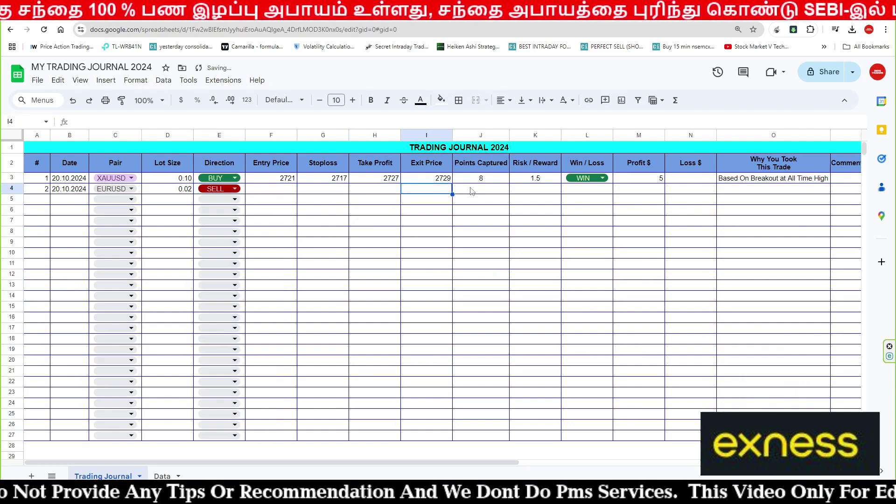
pyautogui.press('Right')
pyautogui.click(548, 193)
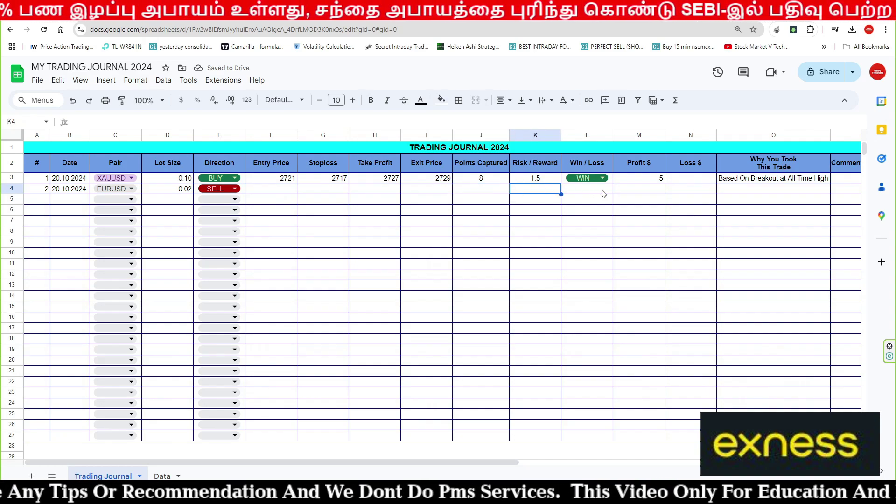
# - Copy the K3 Risk / Reward formula into K4:K27
pyautogui.click(552, 183)
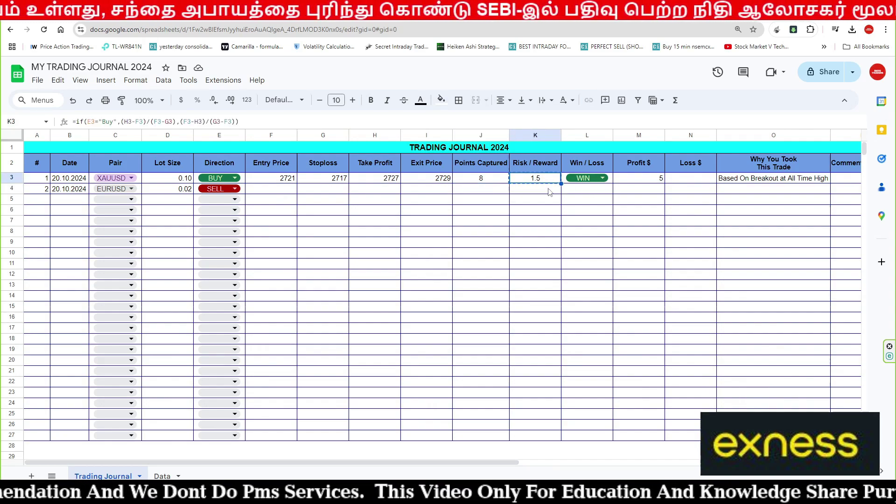
pyautogui.hotkey('ctrl', 'c')
pyautogui.moveTo(550, 189); pyautogui.dragTo(560, 437)
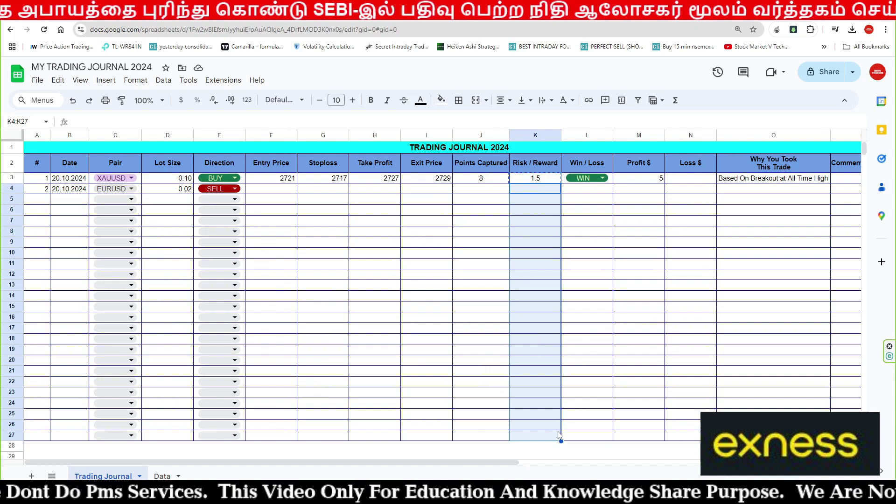
pyautogui.hotkey('ctrl', 'v')
pyautogui.click(600, 191)
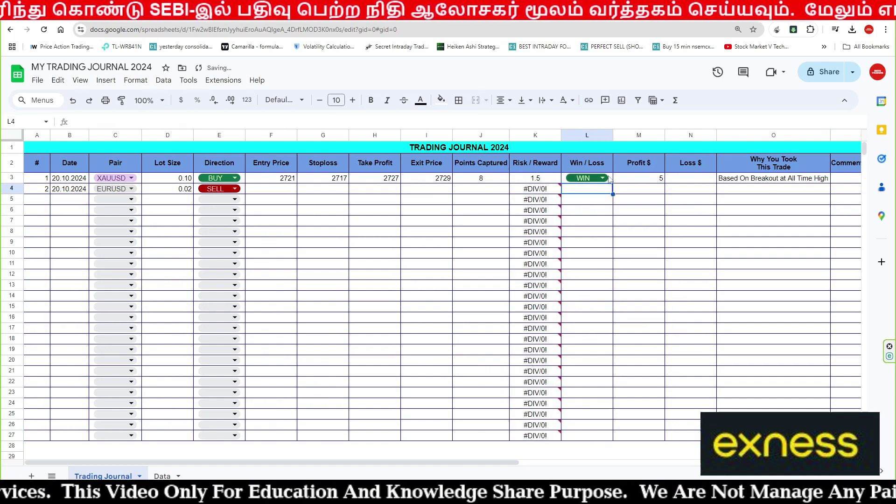
pyautogui.click(607, 176)
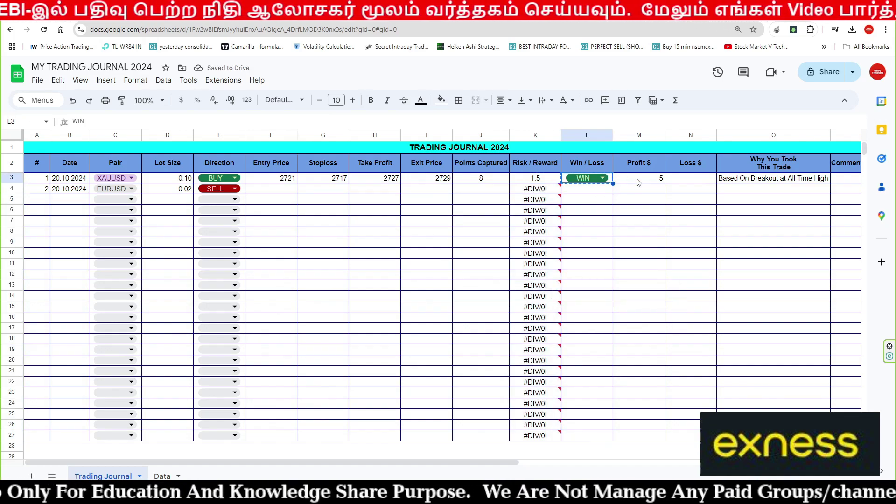
# - Copy L3's WIN/LOSE dropdown into L4, erase WIN, and fill the empty dropdown down to L27
pyautogui.moveTo(612, 184); pyautogui.dragTo(612, 191)
pyautogui.doubleClick(603, 189)
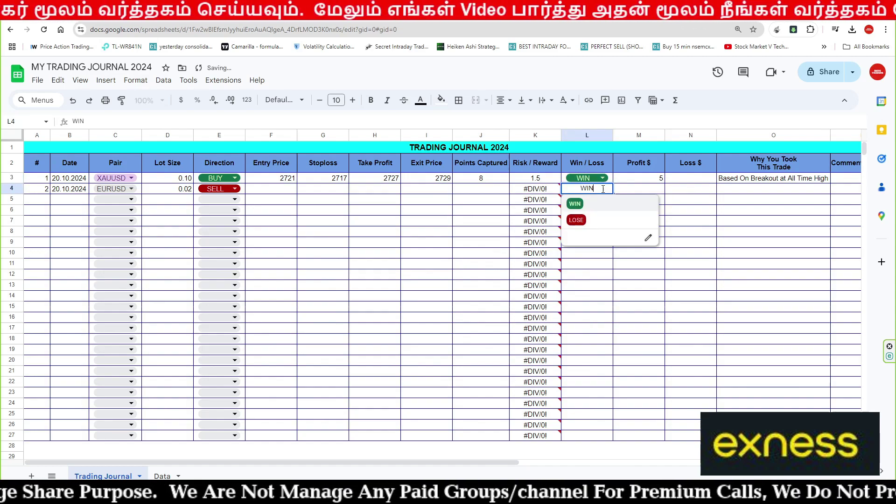
pyautogui.doubleClick(601, 187)
pyautogui.press('BackSpace')
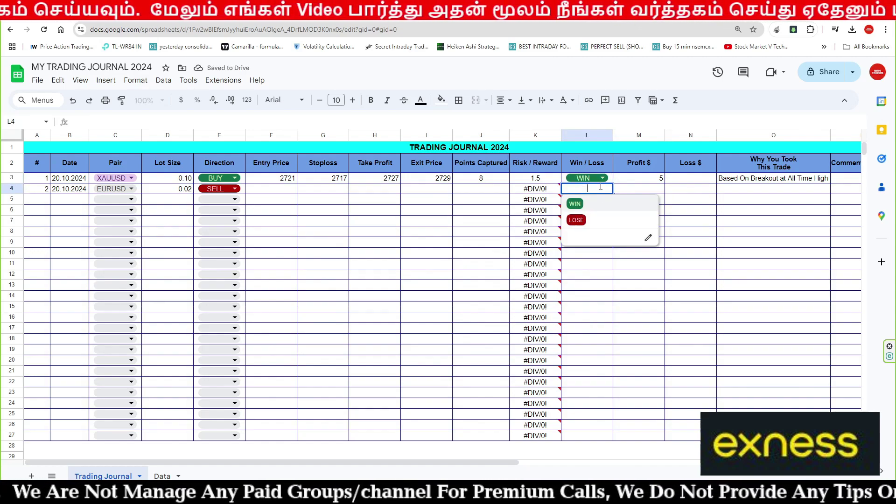
pyautogui.click(793, 243)
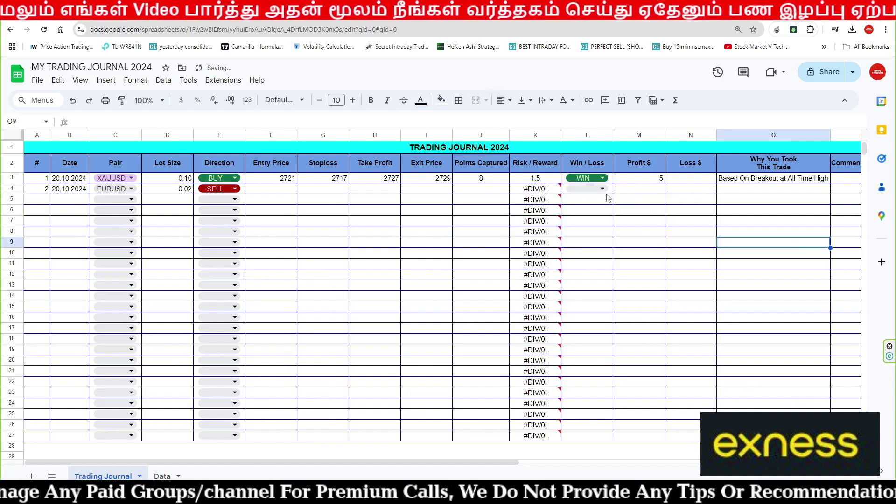
pyautogui.click(607, 189)
pyautogui.moveTo(613, 194); pyautogui.dragTo(605, 437)
pyautogui.click(784, 242)
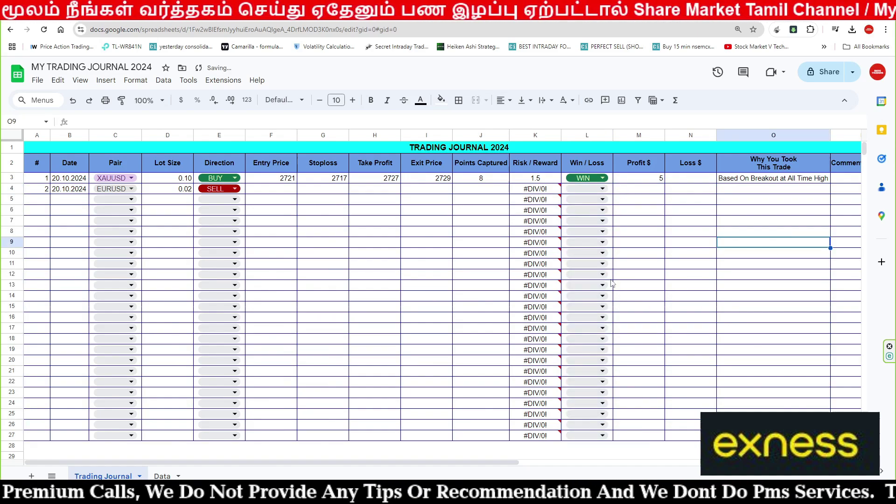